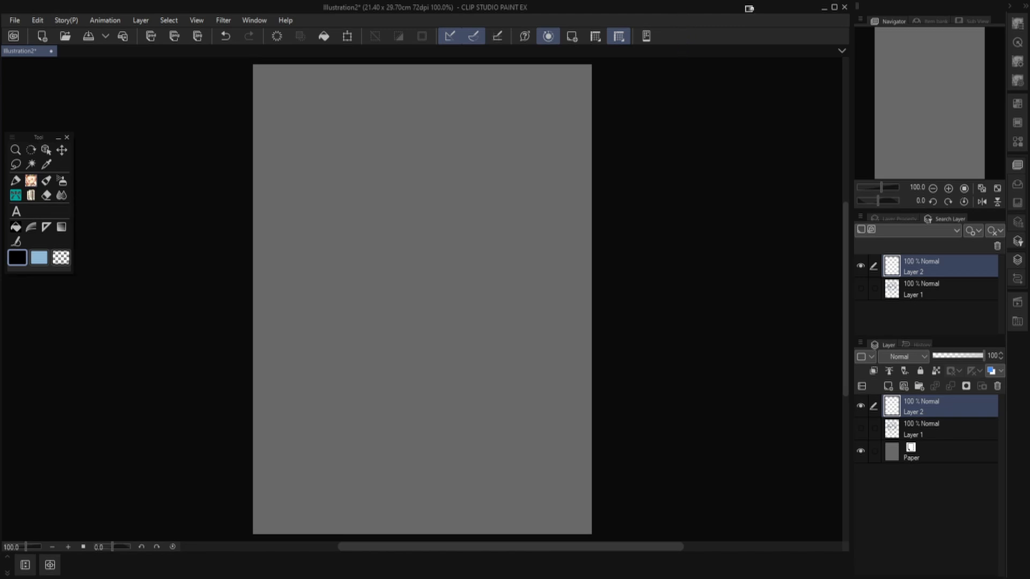
Draw a large tilted oval outline in the upper half of the canvas on Layer 2.
{"action": "mouse_move", "coordinate": [845, 271]}
{"action": "left_mouse_down"}
{"action": "mouse_move", "coordinate": [845, 285]}
{"action": "mouse_move", "coordinate": [849, 271]}
{"action": "left_mouse_up"}
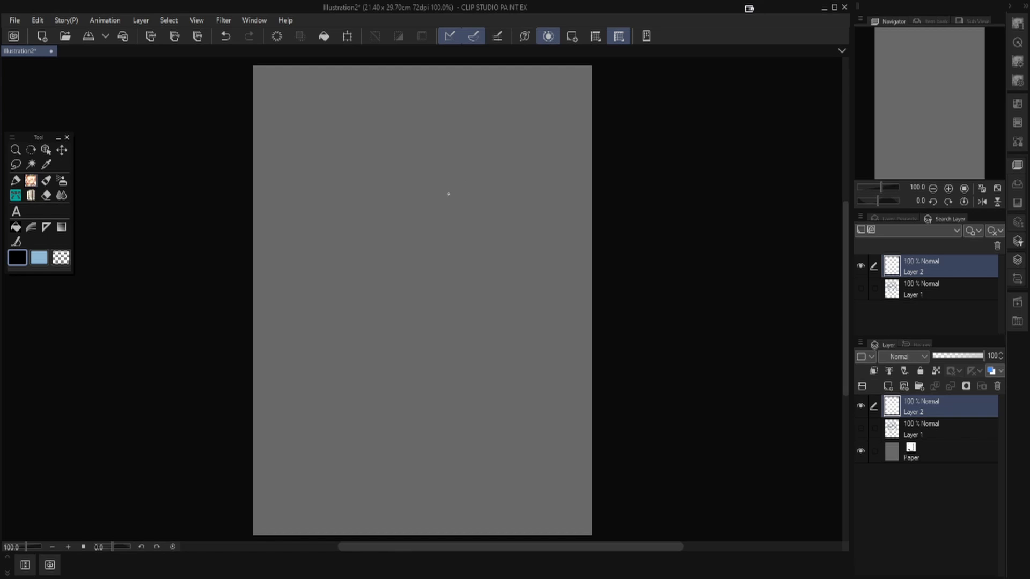
{"action": "mouse_move", "coordinate": [483, 125]}
{"action": "left_mouse_down"}
{"action": "mouse_move", "coordinate": [339, 240]}
{"action": "mouse_move", "coordinate": [522, 144]}
{"action": "mouse_move", "coordinate": [452, 128]}
{"action": "left_mouse_up"}
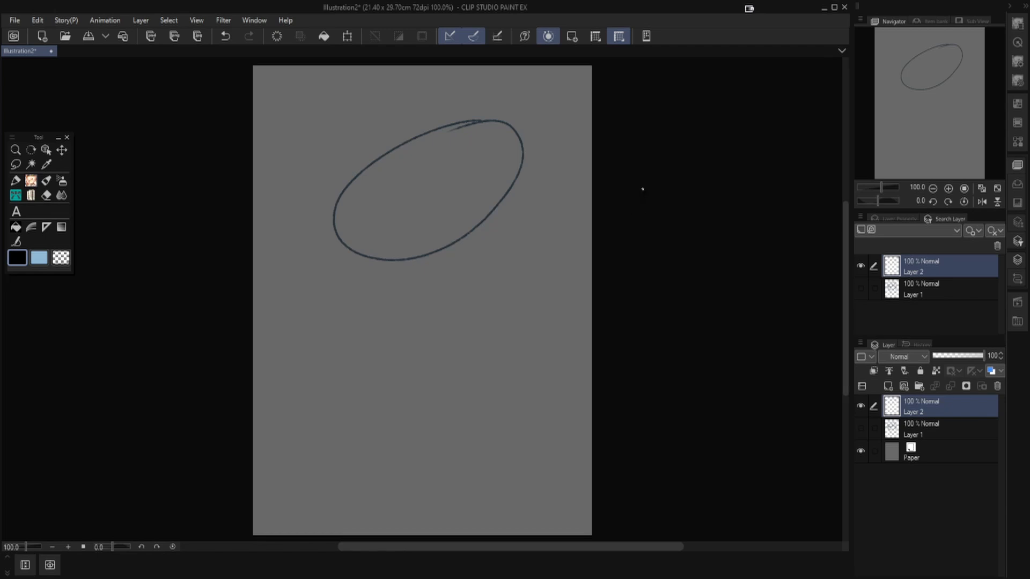
{"action": "scroll", "coordinate": [480, 158], "scroll_direction": "up", "scroll_amount": 2}
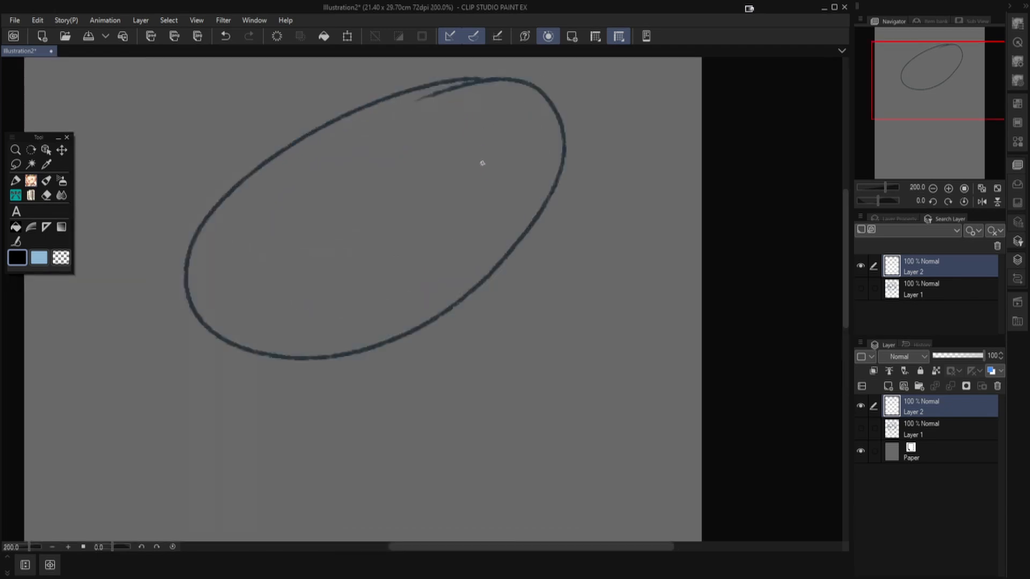
{"action": "scroll", "coordinate": [482, 163], "scroll_direction": "up", "scroll_amount": 2}
{"action": "scroll", "coordinate": [482, 163], "scroll_direction": "down", "scroll_amount": 2}
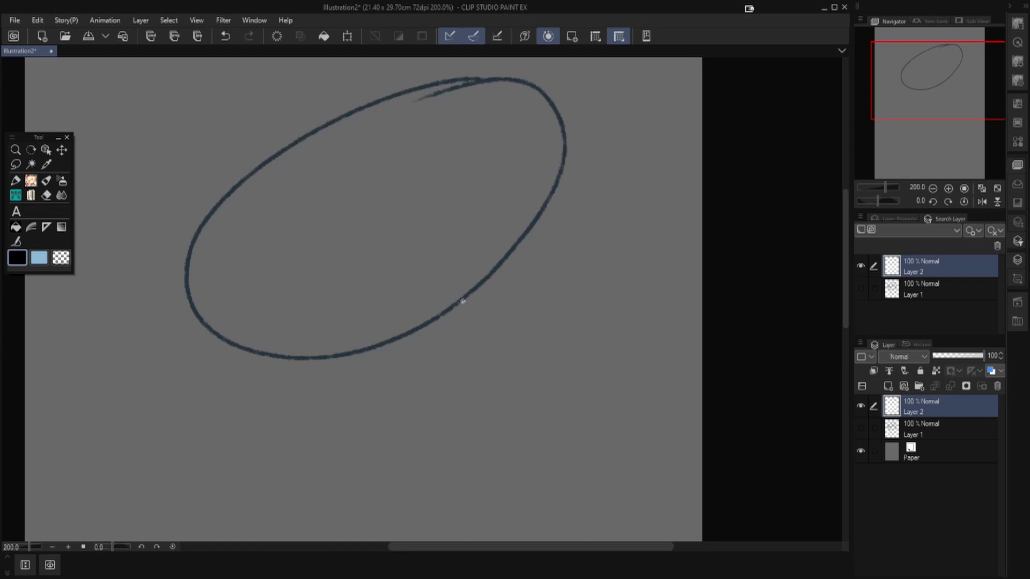
{"action": "left_click_drag", "start_coordinate": [933, 80], "coordinate": [926, 62]}
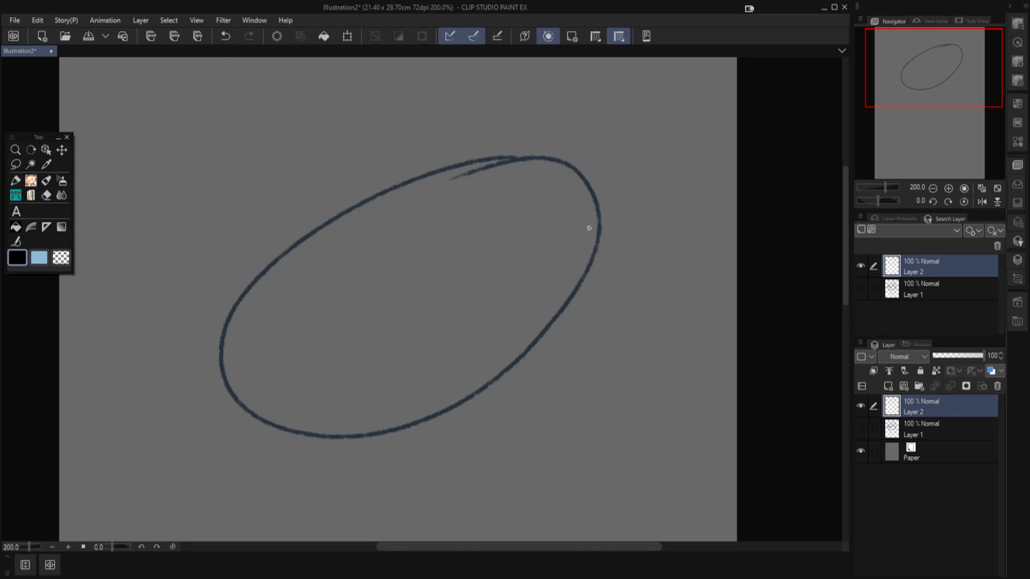
Try to fill the oval with black using the current fill settings and undo the fill.
{"action": "key", "text": "g"}
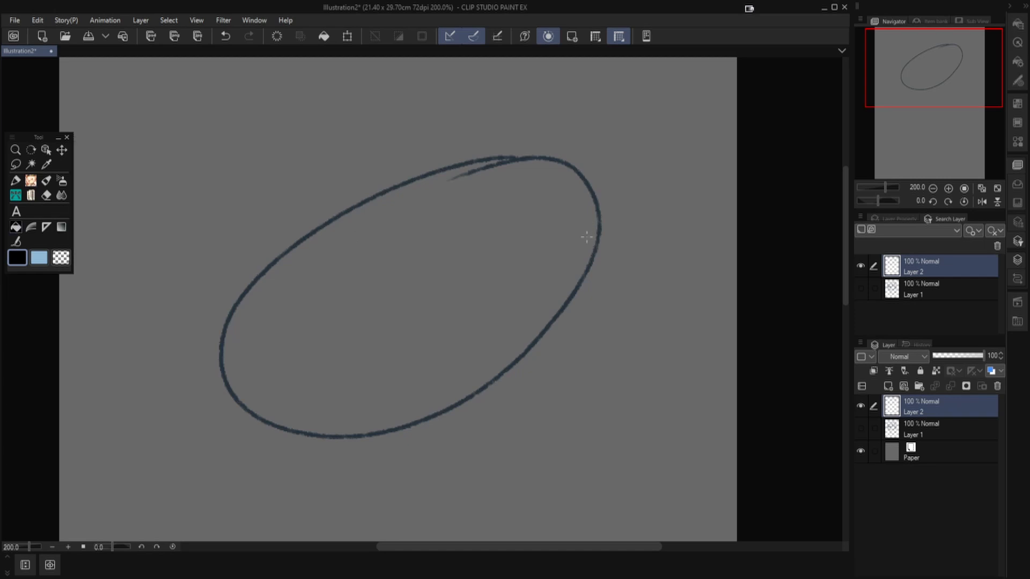
{"action": "left_click", "coordinate": [468, 251]}
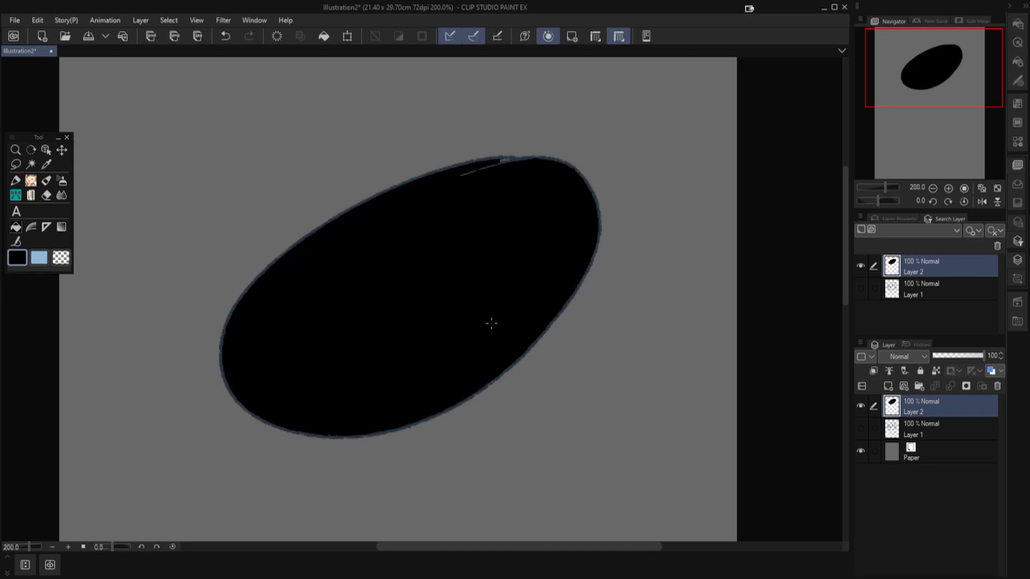
{"action": "key", "text": "ctrl+z"}
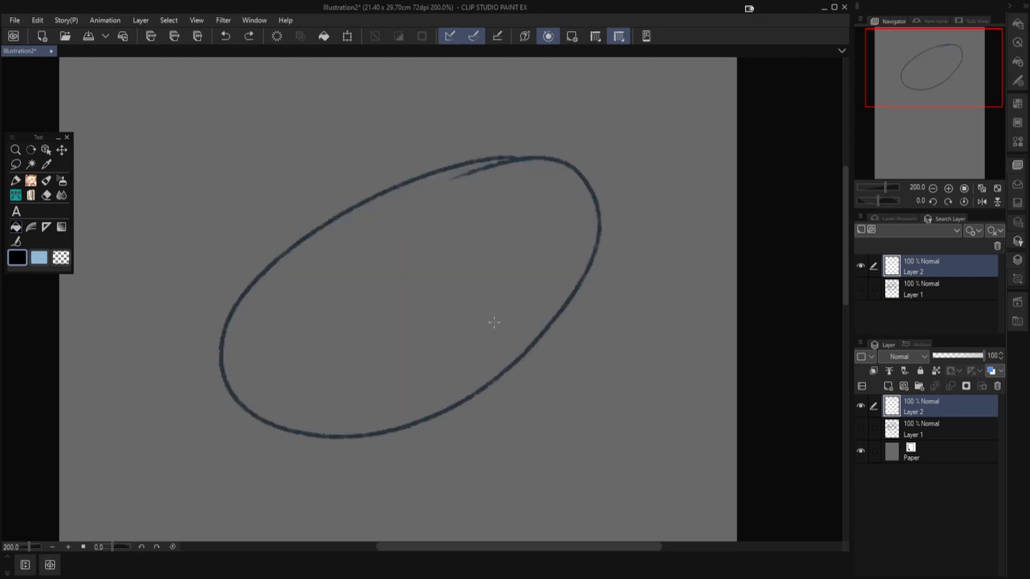
Set Area scaling of the Fill within lines tool to -0.10 and fill the oval with black.
{"action": "left_click", "coordinate": [1017, 24]}
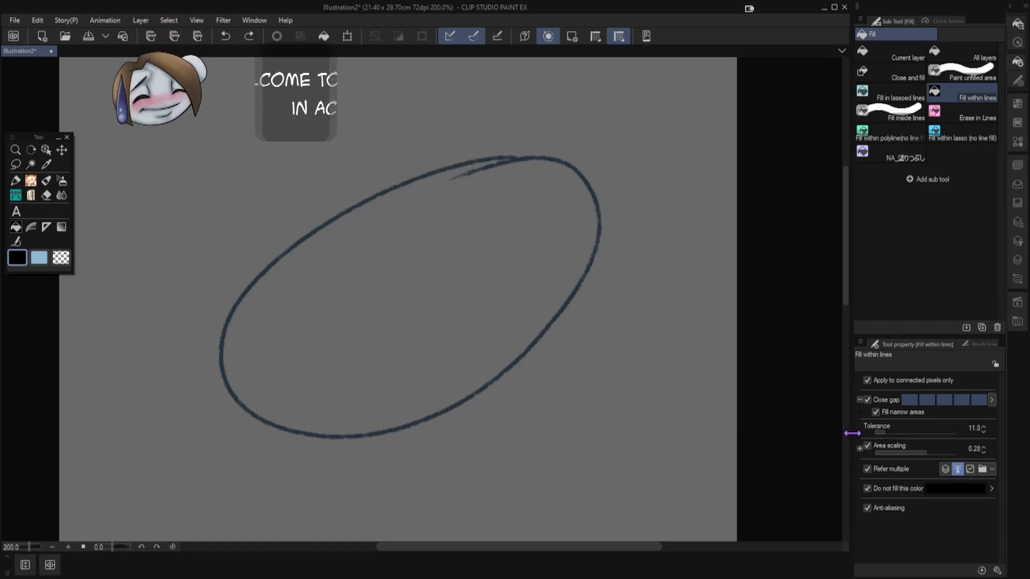
{"action": "left_click_drag", "start_coordinate": [920, 456], "coordinate": [912, 454]}
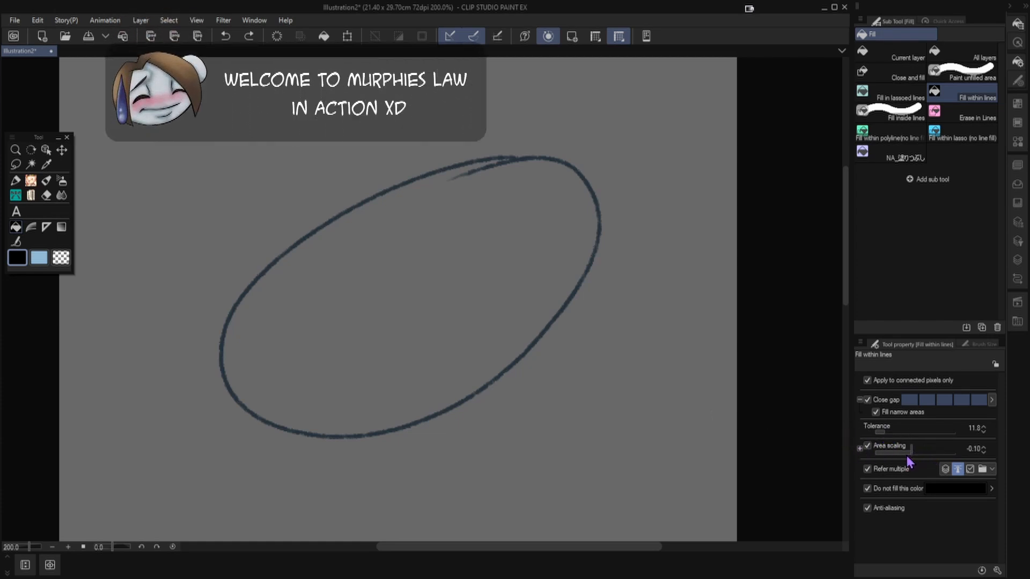
{"action": "left_click", "coordinate": [457, 283]}
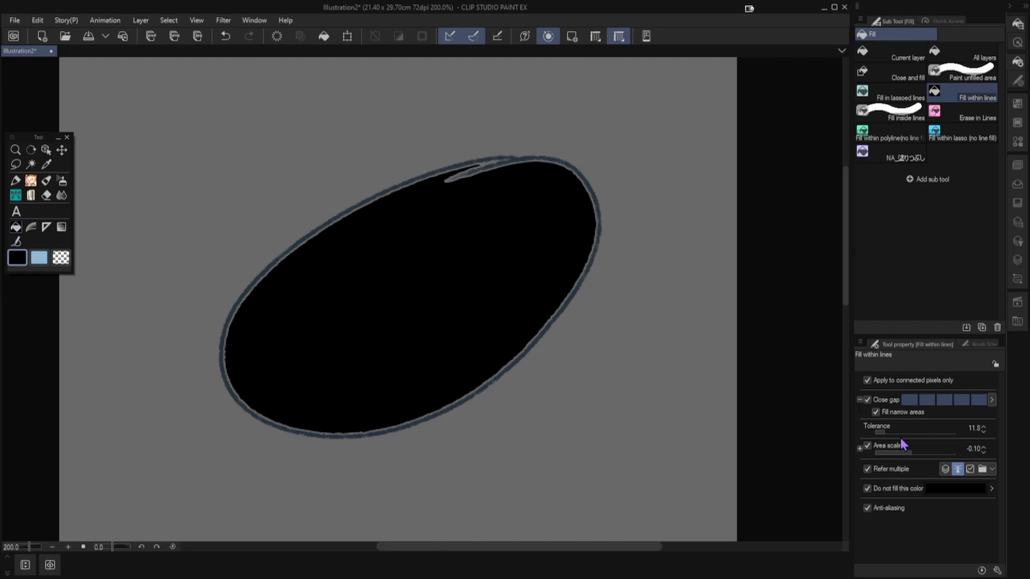
Set Area scaling to 0.00, undo the previous fill, fill the oval with black again and inspect its edge.
{"action": "left_click", "coordinate": [916, 453]}
{"action": "key", "text": "ctrl+z"}
{"action": "left_click", "coordinate": [513, 277]}
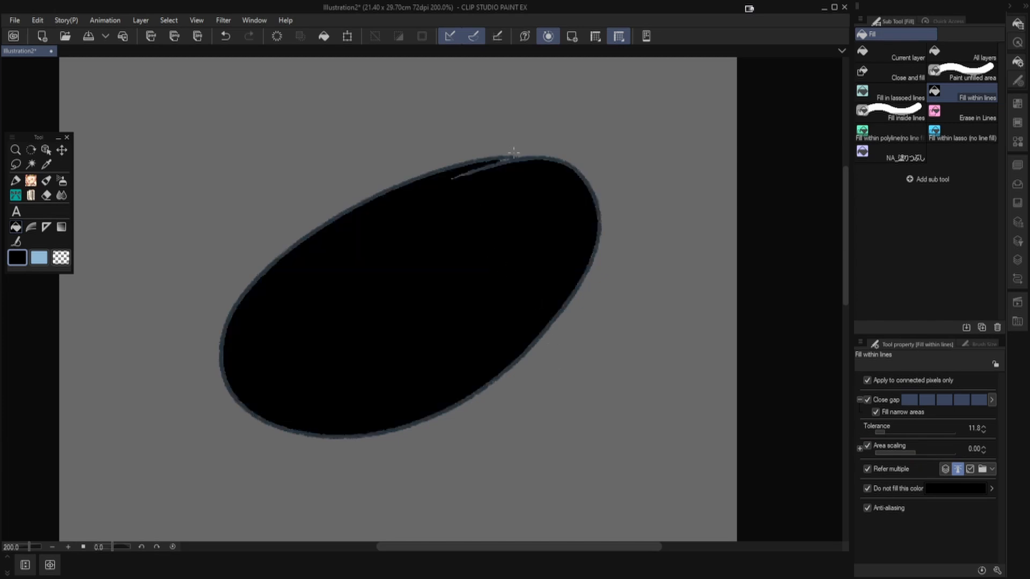
{"action": "scroll", "coordinate": [354, 219], "scroll_direction": "up", "scroll_amount": 4}
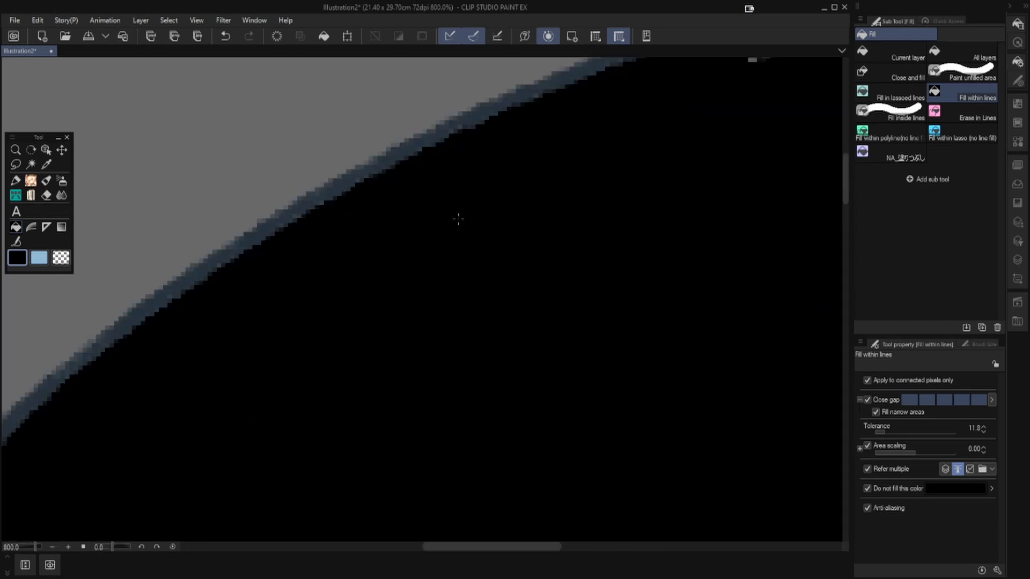
{"action": "scroll", "coordinate": [458, 218], "scroll_direction": "down", "scroll_amount": 2}
{"action": "scroll", "coordinate": [467, 235], "scroll_direction": "down", "scroll_amount": 2}
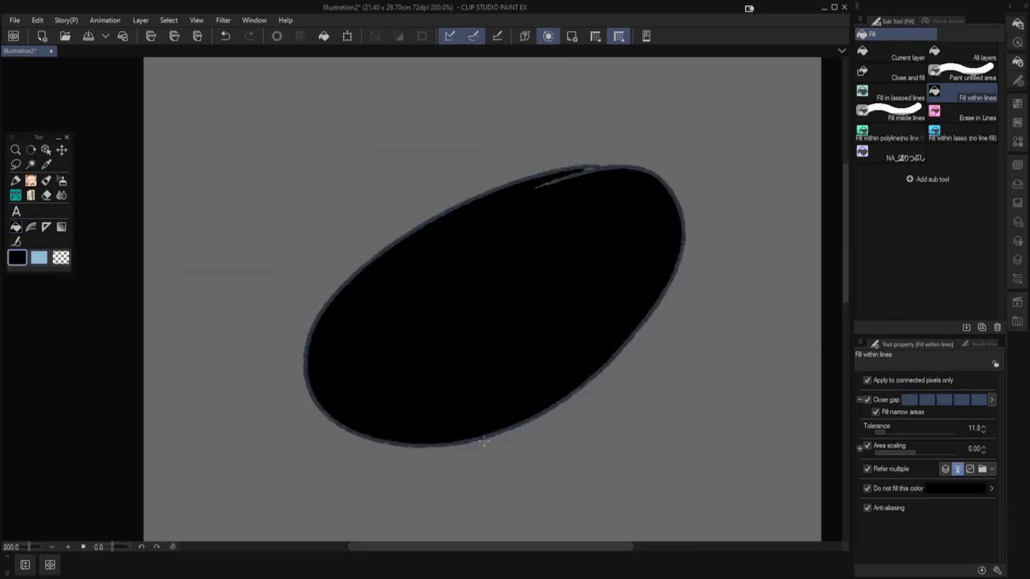
{"action": "scroll", "coordinate": [483, 441], "scroll_direction": "up", "scroll_amount": 2}
{"action": "scroll", "coordinate": [487, 442], "scroll_direction": "down", "scroll_amount": 2}
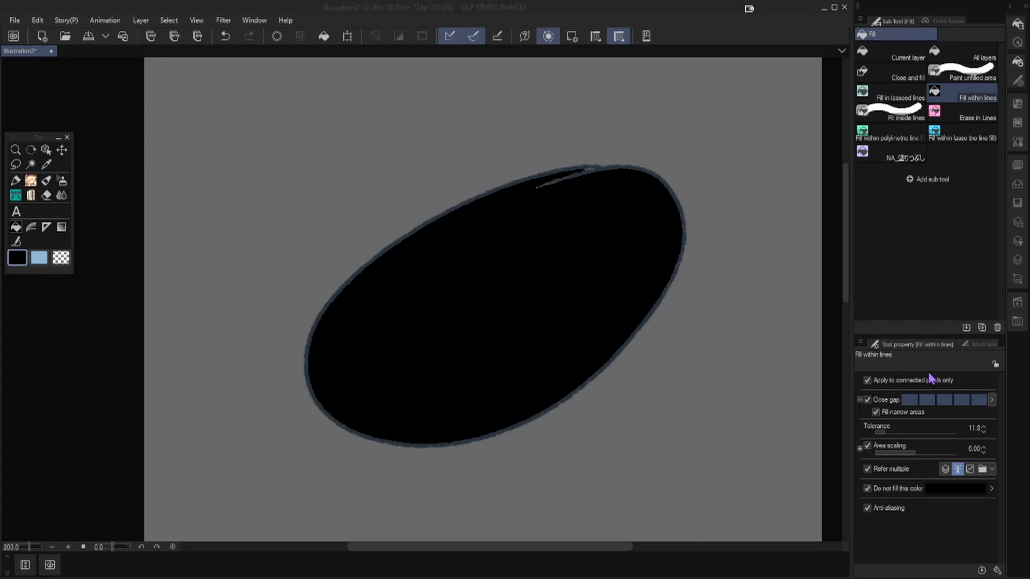
Hide Layer 2 and add a new vector layer above it.
{"action": "left_click", "coordinate": [746, 6]}
{"action": "left_click", "coordinate": [1017, 241]}
{"action": "left_click", "coordinate": [860, 406]}
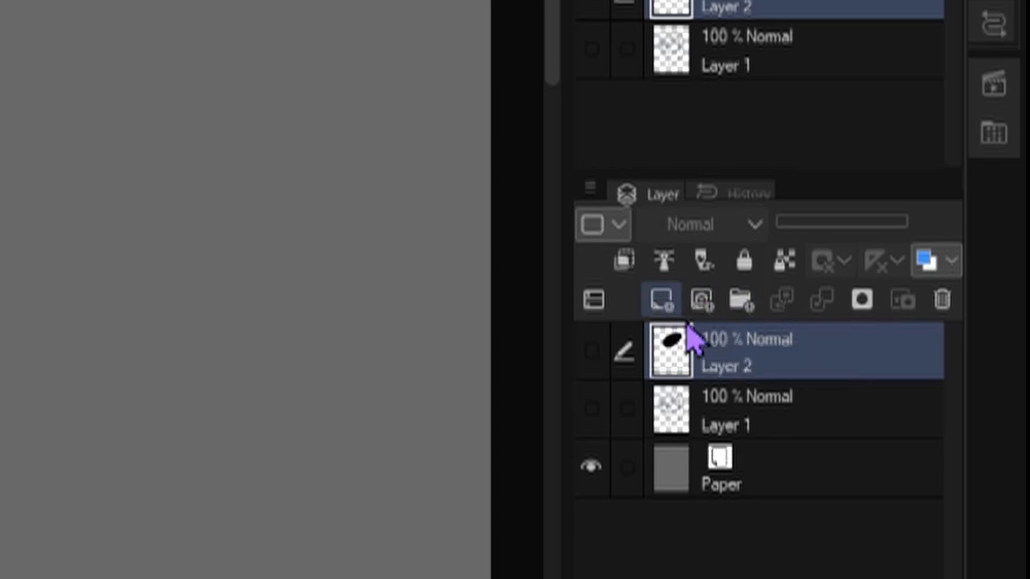
{"action": "left_click", "coordinate": [703, 301]}
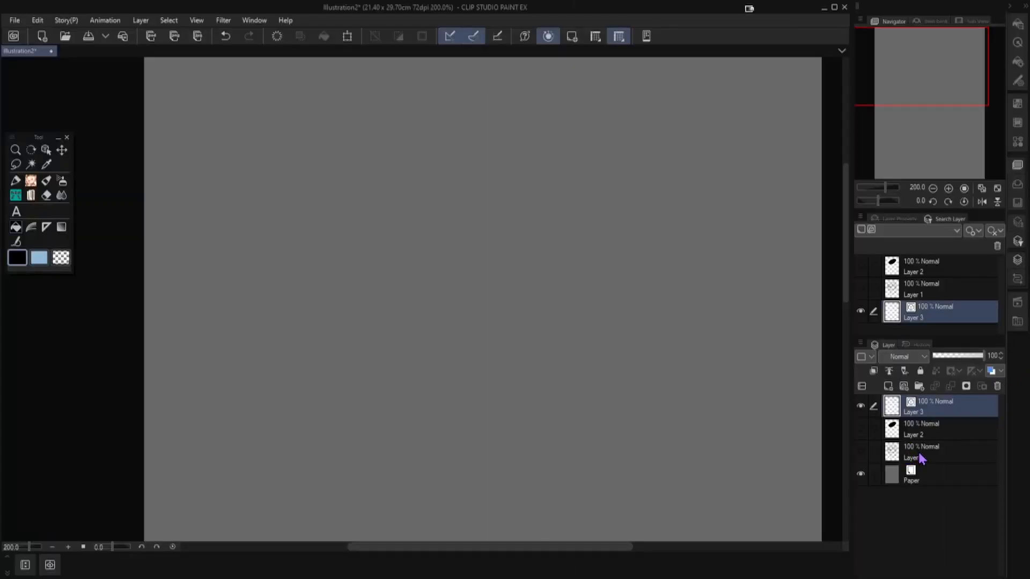
Switch to the NA_トレス用ペン pen in the Pen group for drawing on the vector layer.
{"action": "key", "text": "p"}
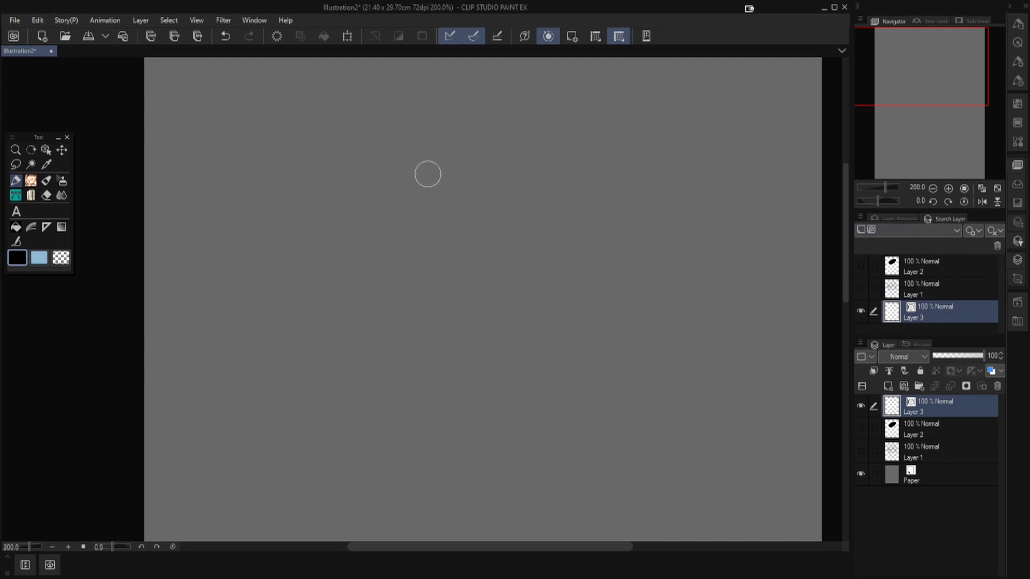
{"action": "key", "text": "j"}
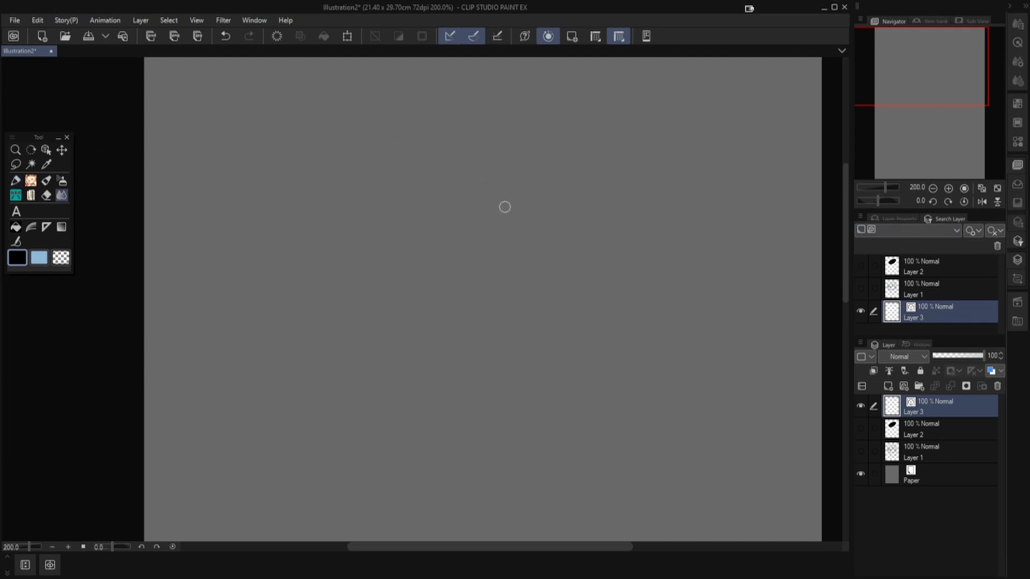
{"action": "key", "text": "p"}
{"action": "left_click", "coordinate": [1014, 30]}
{"action": "left_click", "coordinate": [873, 35]}
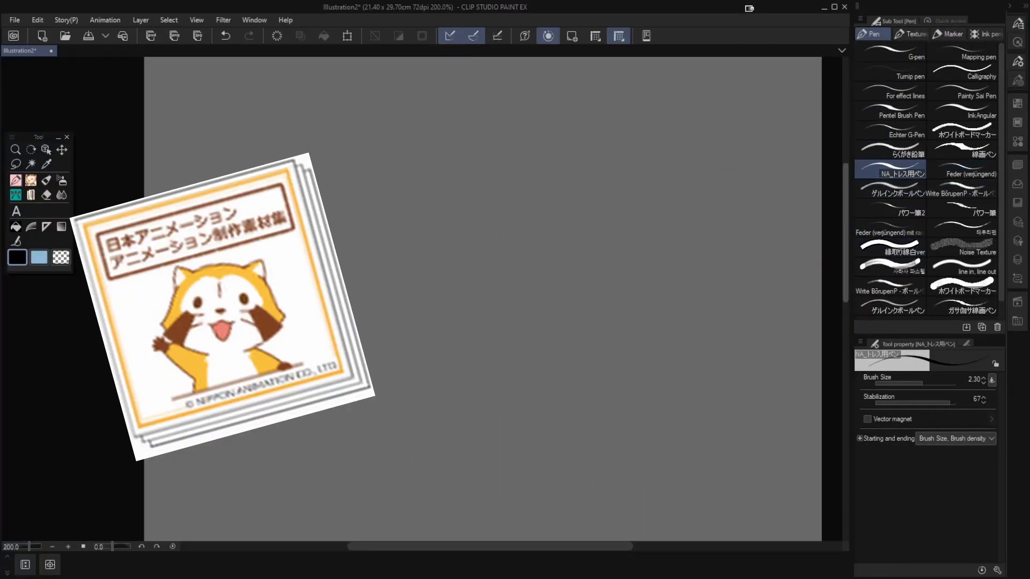
{"action": "scroll", "coordinate": [713, 281], "scroll_direction": "down", "scroll_amount": 3}
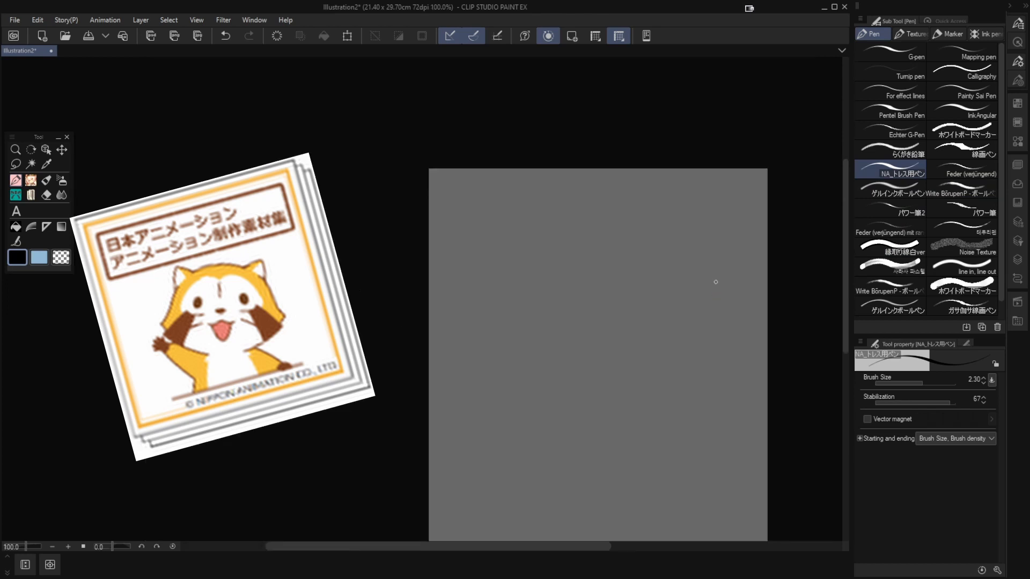
{"action": "left_click_drag", "start_coordinate": [485, 547], "coordinate": [550, 547]}
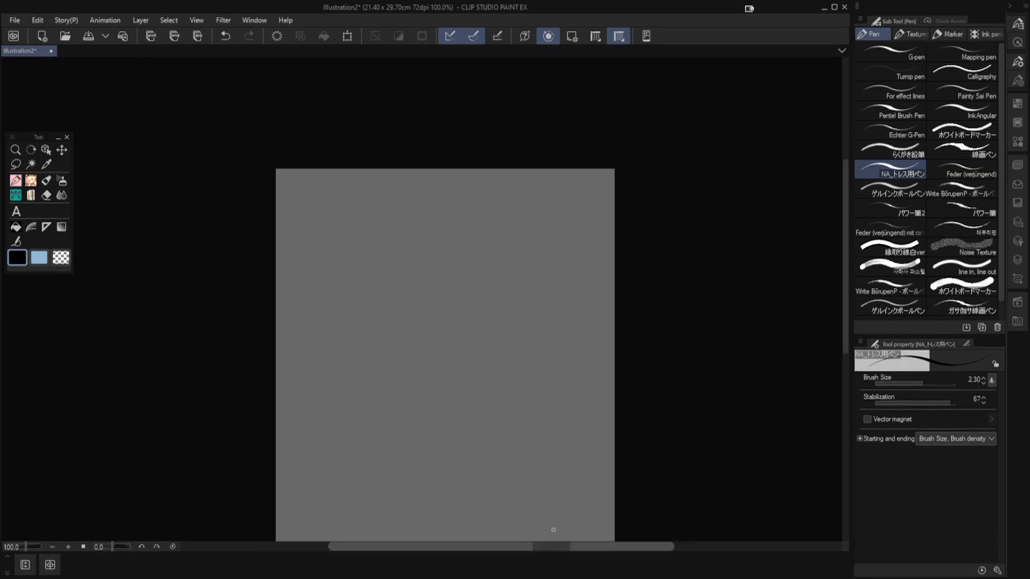
{"action": "left_click_drag", "start_coordinate": [846, 198], "coordinate": [848, 250]}
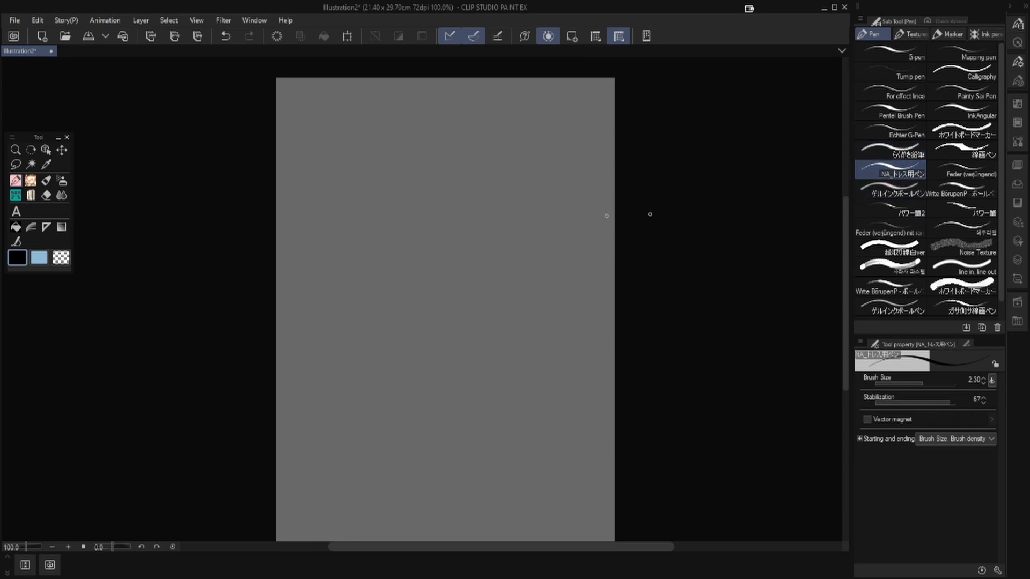
{"action": "mouse_move", "coordinate": [540, 157]}
{"action": "left_mouse_down"}
{"action": "mouse_move", "coordinate": [422, 205]}
{"action": "mouse_move", "coordinate": [373, 263]}
{"action": "mouse_move", "coordinate": [533, 209]}
{"action": "mouse_move", "coordinate": [558, 241]}
{"action": "mouse_move", "coordinate": [419, 306]}
{"action": "mouse_move", "coordinate": [387, 356]}
{"action": "mouse_move", "coordinate": [547, 313]}
{"action": "left_mouse_up"}
{"action": "mouse_move", "coordinate": [468, 139]}
{"action": "left_mouse_down"}
{"action": "mouse_move", "coordinate": [336, 271]}
{"action": "mouse_move", "coordinate": [564, 157]}
{"action": "mouse_move", "coordinate": [377, 319]}
{"action": "mouse_move", "coordinate": [502, 365]}
{"action": "left_mouse_up"}
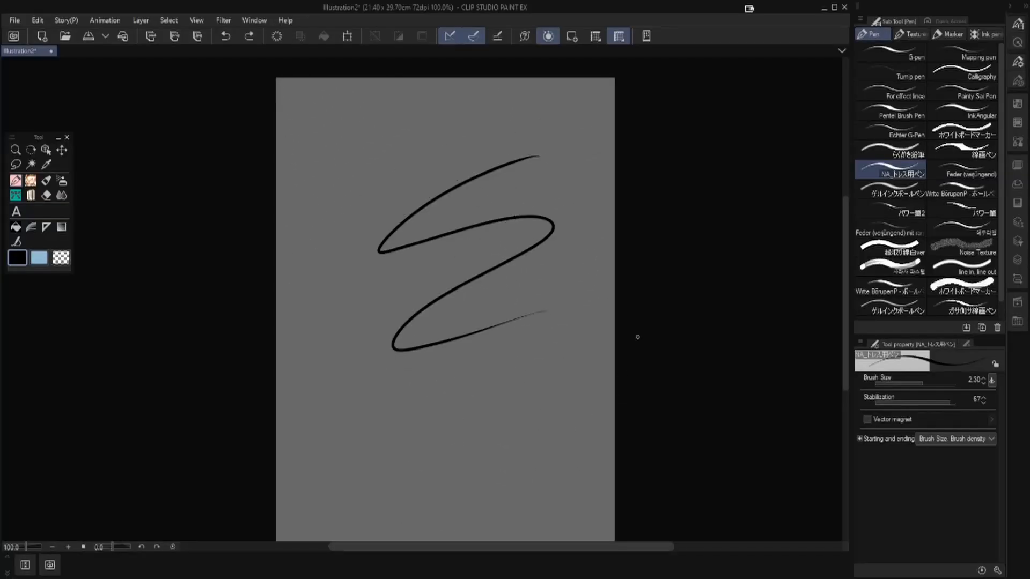
{"action": "key", "text": "Delete"}
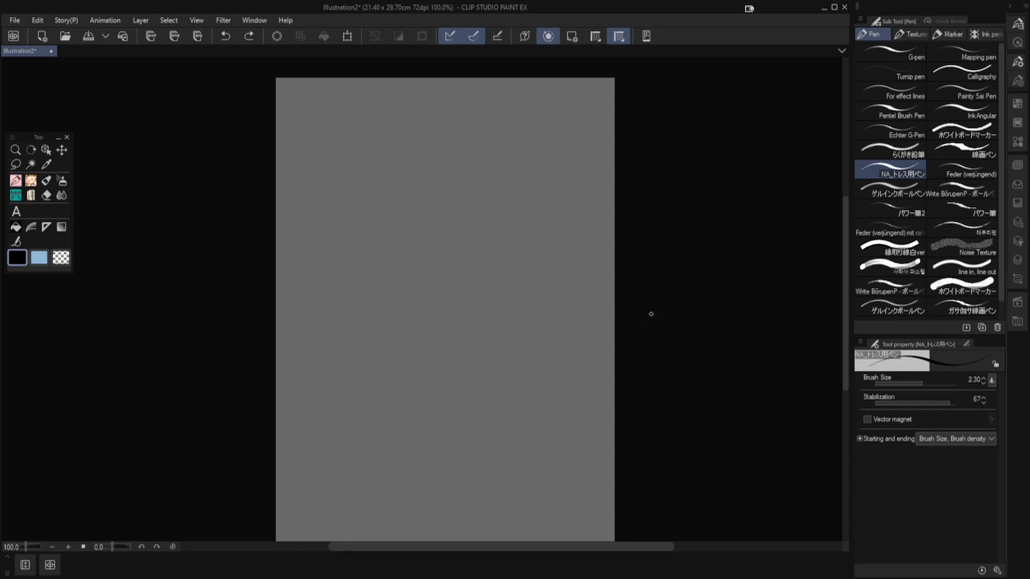
Draw a winding S-shaped black pen stroke on the vector layer and display its vector path.
{"action": "mouse_move", "coordinate": [408, 134]}
{"action": "left_mouse_down"}
{"action": "mouse_move", "coordinate": [363, 193]}
{"action": "mouse_move", "coordinate": [359, 229]}
{"action": "mouse_move", "coordinate": [403, 181]}
{"action": "mouse_move", "coordinate": [466, 138]}
{"action": "mouse_move", "coordinate": [510, 151]}
{"action": "mouse_move", "coordinate": [490, 190]}
{"action": "mouse_move", "coordinate": [430, 233]}
{"action": "mouse_move", "coordinate": [390, 302]}
{"action": "mouse_move", "coordinate": [494, 257]}
{"action": "left_mouse_up"}
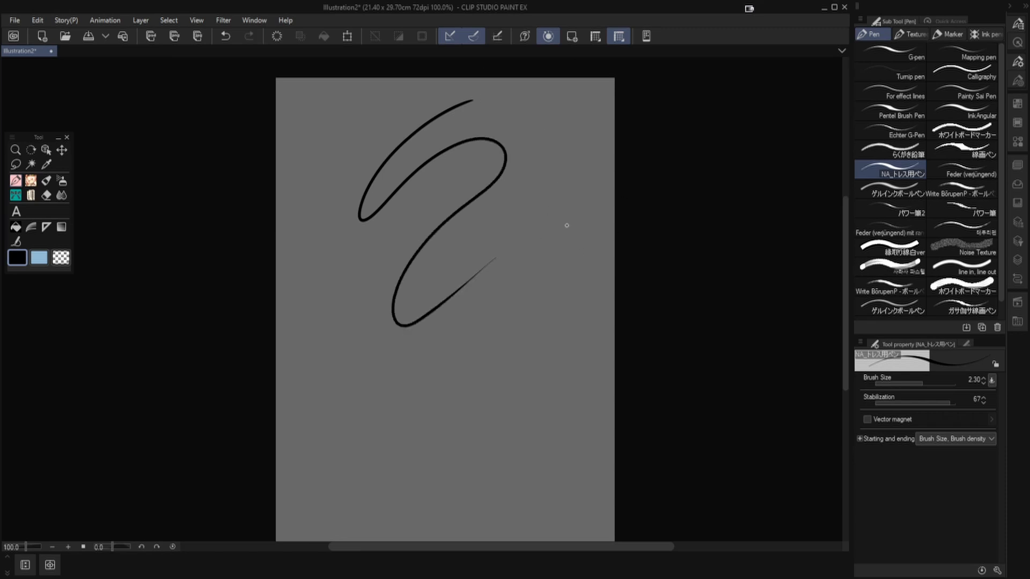
{"action": "scroll", "coordinate": [486, 120], "scroll_direction": "up", "scroll_amount": 3}
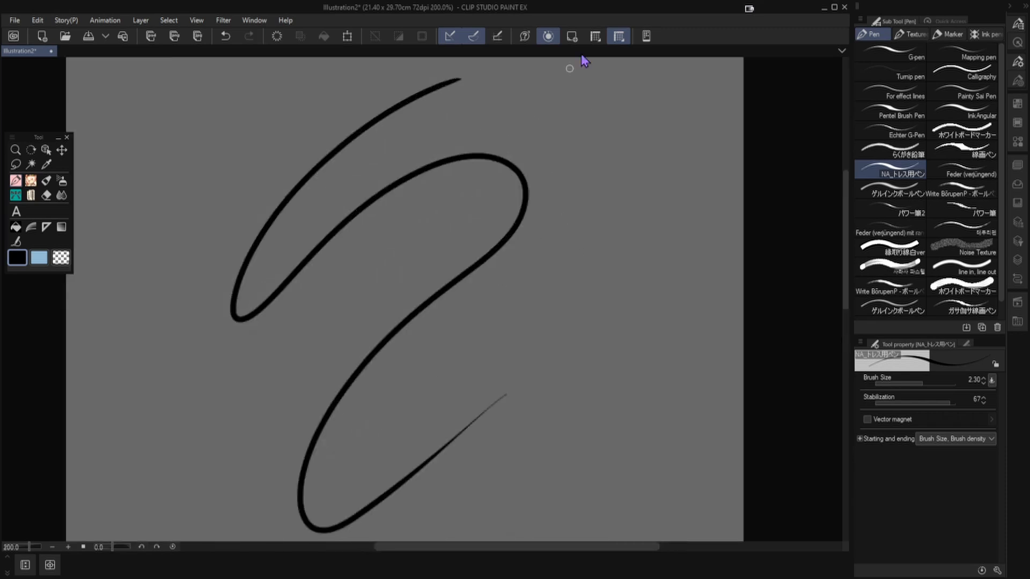
{"action": "left_click", "coordinate": [595, 37]}
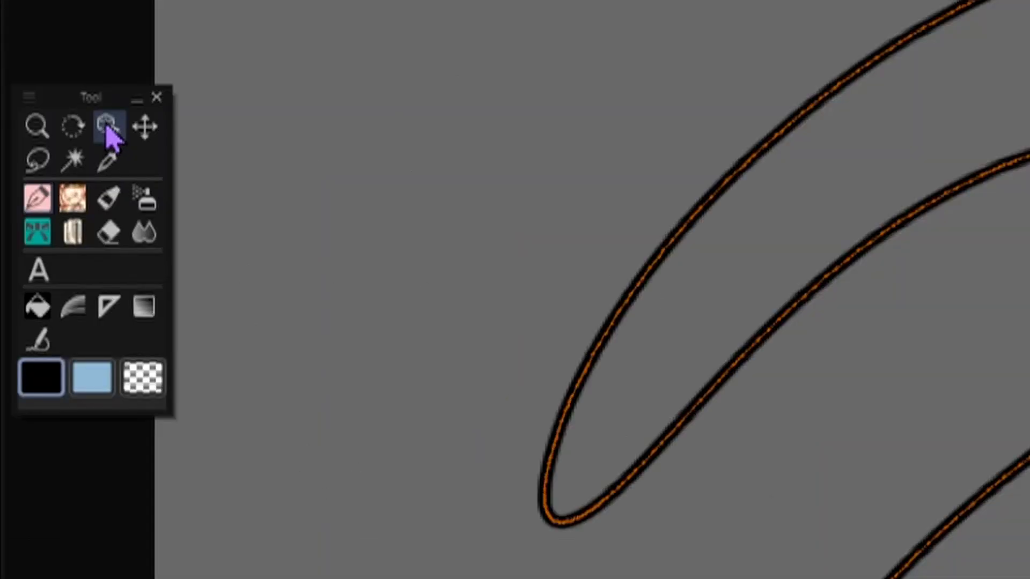
With the Object tool, shift the stroke slightly and pull single control points near its upper end out and back.
{"action": "left_click", "coordinate": [107, 127]}
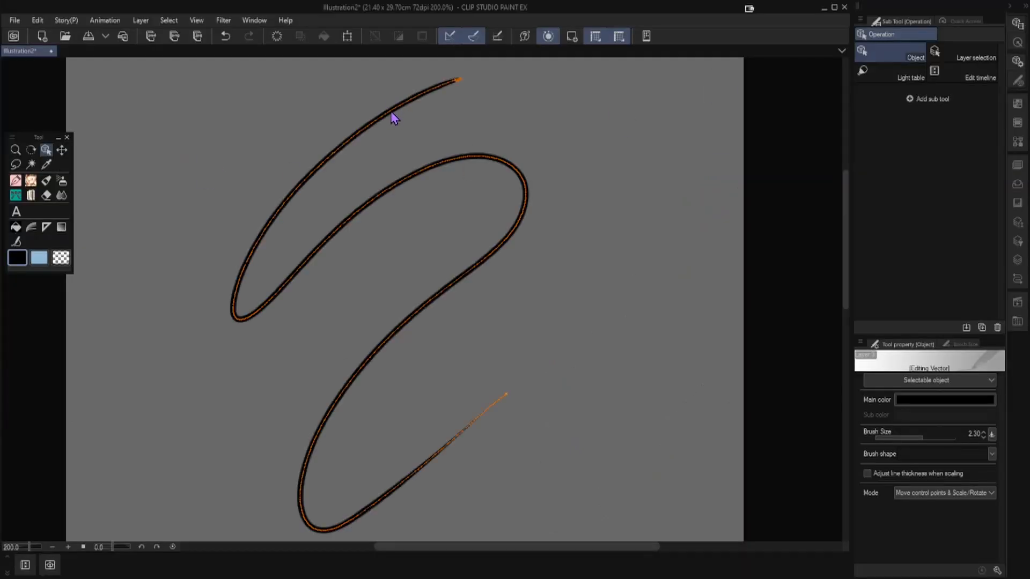
{"action": "left_click_drag", "start_coordinate": [394, 118], "coordinate": [413, 134]}
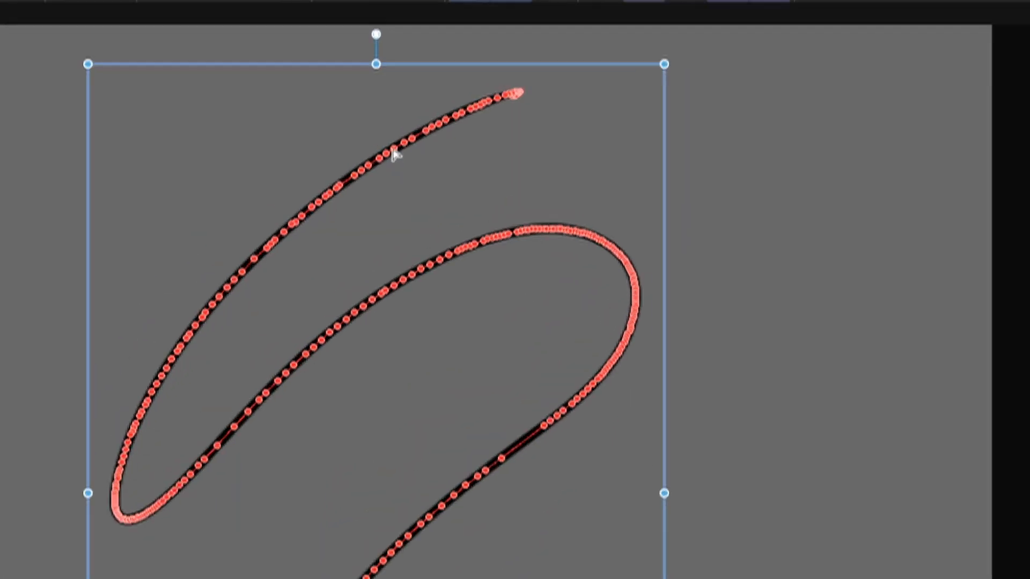
{"action": "left_click_drag", "start_coordinate": [407, 131], "coordinate": [445, 147]}
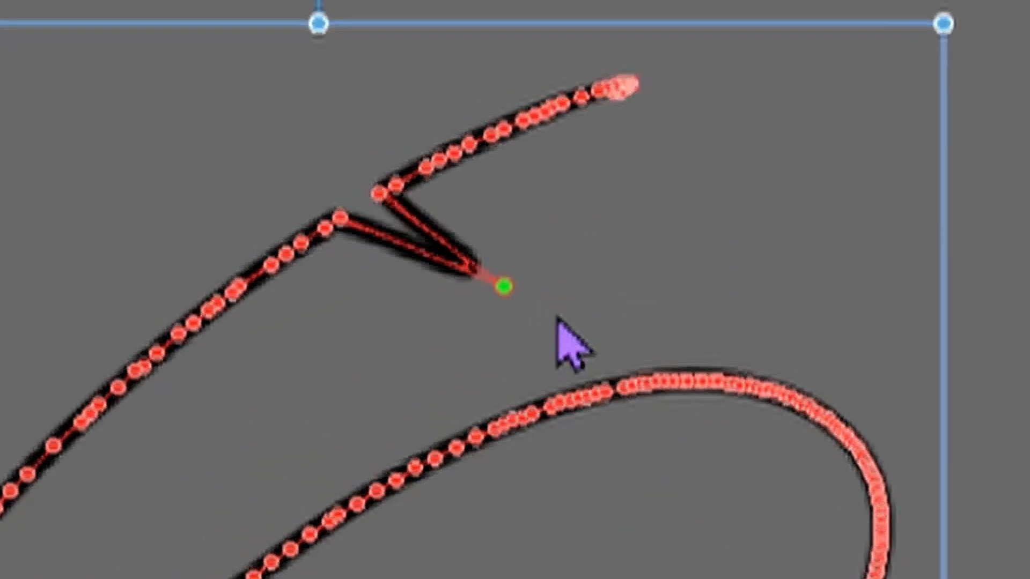
{"action": "left_click_drag", "start_coordinate": [503, 287], "coordinate": [362, 220]}
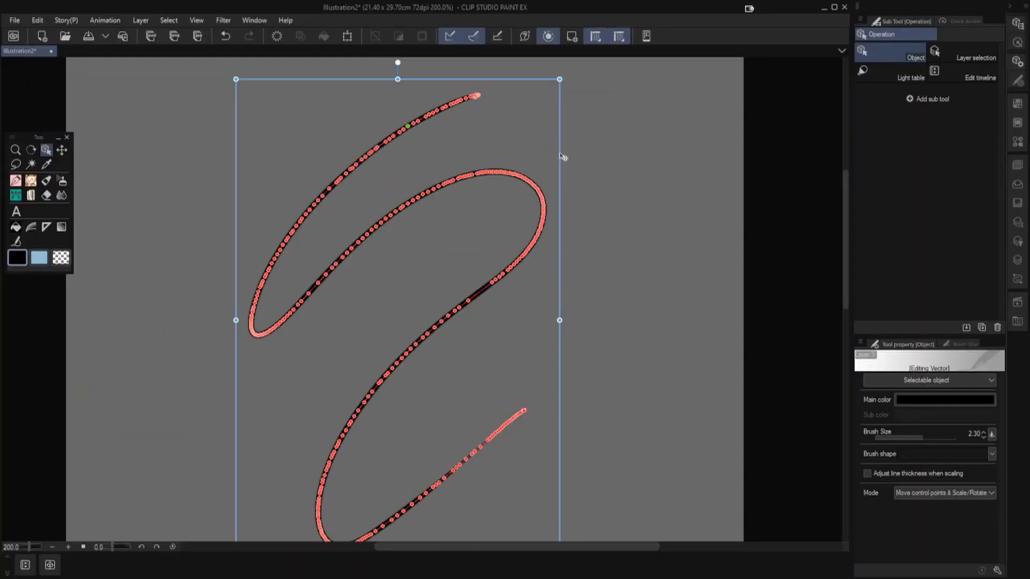
{"action": "left_click_drag", "start_coordinate": [385, 143], "coordinate": [400, 159]}
{"action": "left_click_drag", "start_coordinate": [383, 147], "coordinate": [384, 143]}
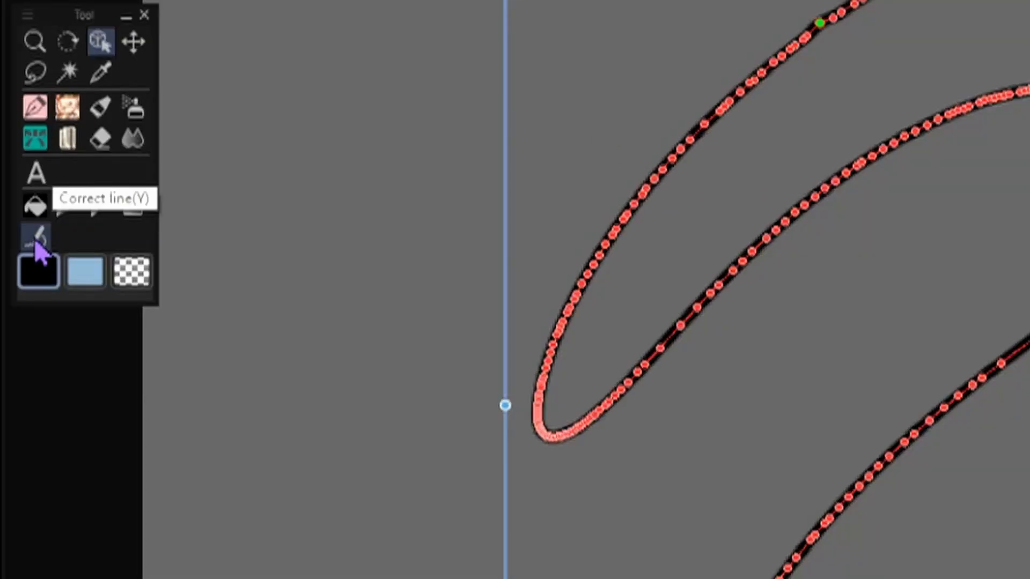
Reduce the control points along the stroke's curves with the Simplify vector line tool.
{"action": "left_click", "coordinate": [31, 237]}
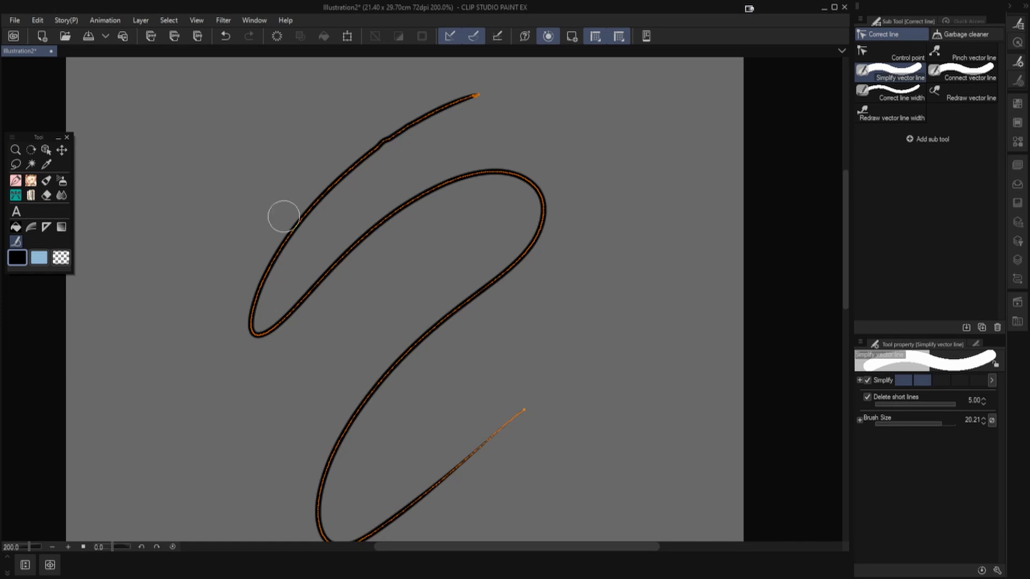
{"action": "mouse_move", "coordinate": [456, 102]}
{"action": "left_mouse_down"}
{"action": "mouse_move", "coordinate": [393, 130]}
{"action": "mouse_move", "coordinate": [307, 206]}
{"action": "mouse_move", "coordinate": [262, 277]}
{"action": "mouse_move", "coordinate": [249, 330]}
{"action": "mouse_move", "coordinate": [269, 333]}
{"action": "mouse_move", "coordinate": [438, 182]}
{"action": "mouse_move", "coordinate": [519, 157]}
{"action": "mouse_move", "coordinate": [549, 196]}
{"action": "mouse_move", "coordinate": [493, 169]}
{"action": "mouse_move", "coordinate": [549, 212]}
{"action": "left_mouse_up"}
{"action": "left_click", "coordinate": [286, 324]}
{"action": "mouse_move", "coordinate": [469, 177]}
{"action": "left_mouse_down"}
{"action": "mouse_move", "coordinate": [510, 171]}
{"action": "mouse_move", "coordinate": [476, 305]}
{"action": "left_mouse_up"}
{"action": "left_click_drag", "start_coordinate": [546, 204], "coordinate": [356, 421]}
{"action": "mouse_move", "coordinate": [482, 283]}
{"action": "left_mouse_down"}
{"action": "mouse_move", "coordinate": [360, 417]}
{"action": "mouse_move", "coordinate": [383, 382]}
{"action": "mouse_move", "coordinate": [318, 490]}
{"action": "mouse_move", "coordinate": [321, 529]}
{"action": "mouse_move", "coordinate": [475, 452]}
{"action": "left_mouse_up"}
{"action": "mouse_move", "coordinate": [465, 95]}
{"action": "left_mouse_down"}
{"action": "mouse_move", "coordinate": [396, 136]}
{"action": "mouse_move", "coordinate": [274, 279]}
{"action": "left_mouse_up"}
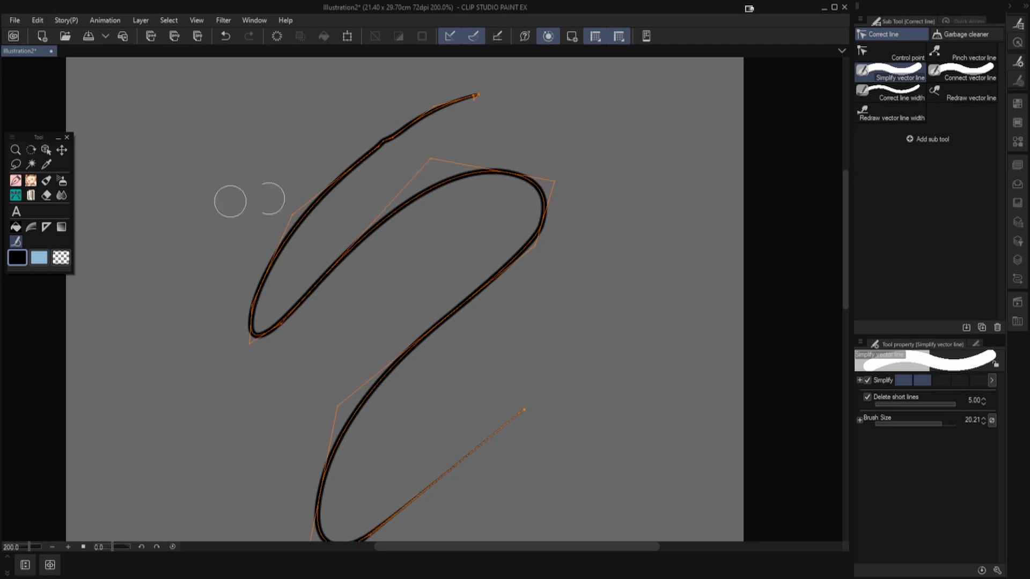
With the Object tool, move single control points on the stroke's upper end, its lower-left bend and its upper-right curve.
{"action": "left_click", "coordinate": [46, 152]}
{"action": "left_click", "coordinate": [438, 195]}
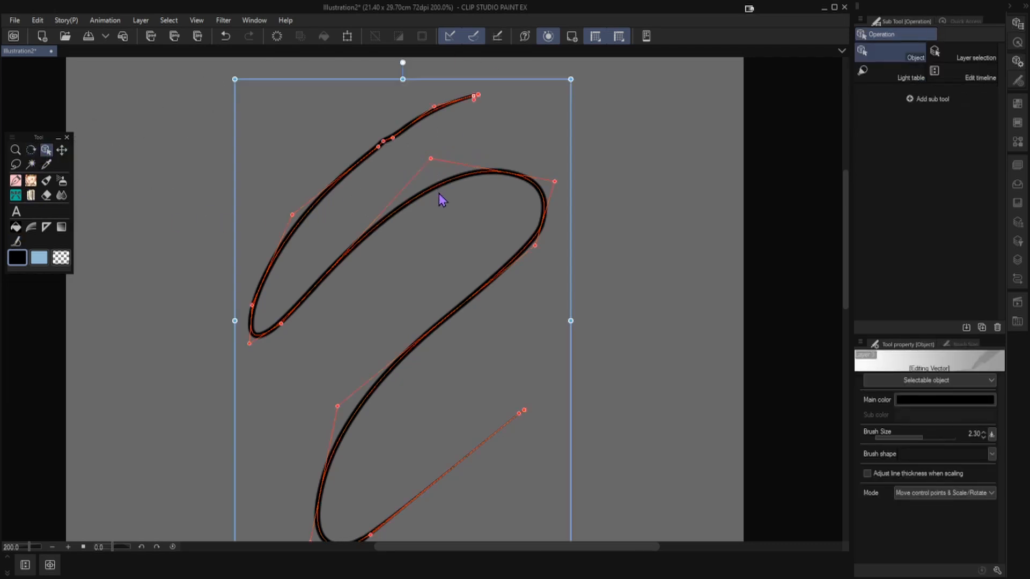
{"action": "mouse_move", "coordinate": [386, 142]}
{"action": "left_mouse_down"}
{"action": "mouse_move", "coordinate": [348, 171]}
{"action": "mouse_move", "coordinate": [402, 129]}
{"action": "left_mouse_up"}
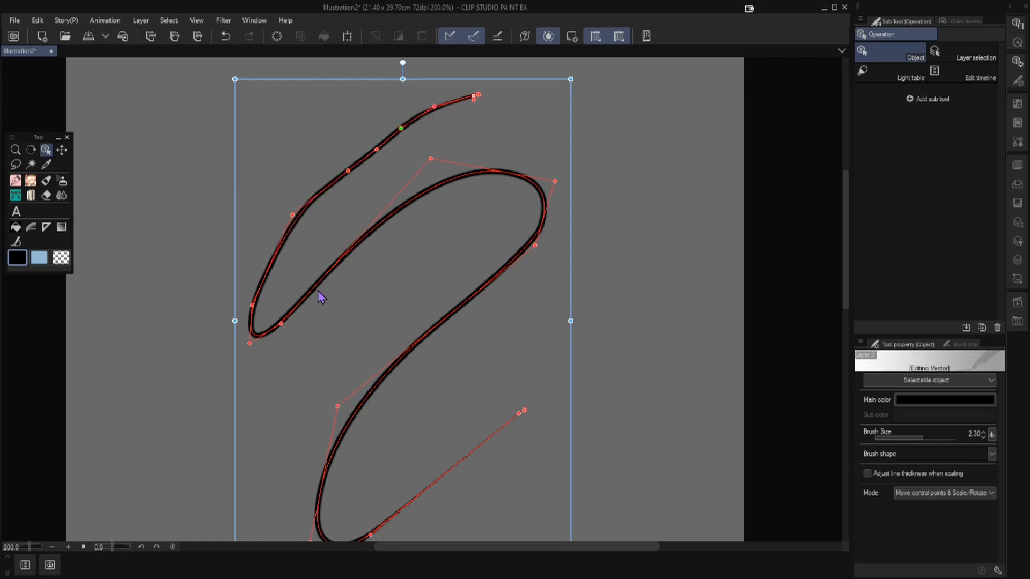
{"action": "mouse_move", "coordinate": [248, 348]}
{"action": "left_mouse_down"}
{"action": "mouse_move", "coordinate": [296, 315]}
{"action": "mouse_move", "coordinate": [310, 325]}
{"action": "mouse_move", "coordinate": [309, 316]}
{"action": "left_mouse_up"}
{"action": "left_click_drag", "start_coordinate": [555, 181], "coordinate": [546, 163]}
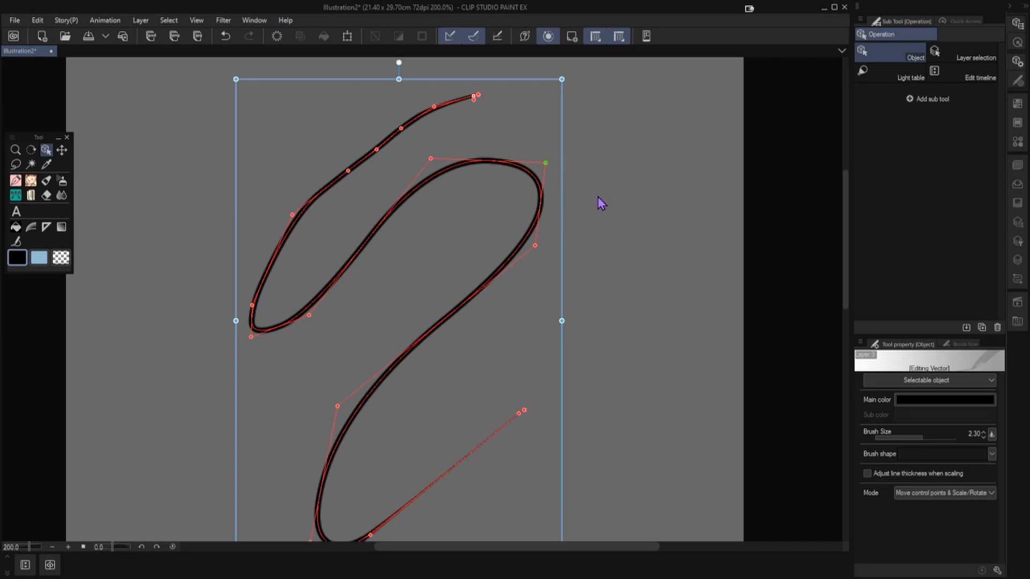
Reshape the stroke's upper section and first loop with the Redraw vector line tool.
{"action": "left_click", "coordinate": [16, 241]}
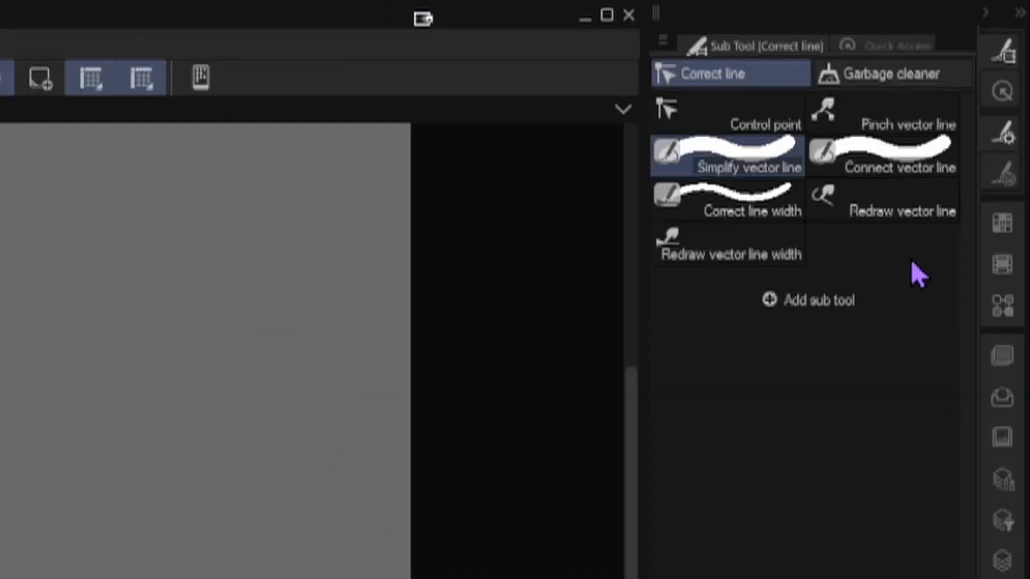
{"action": "left_click", "coordinate": [896, 214]}
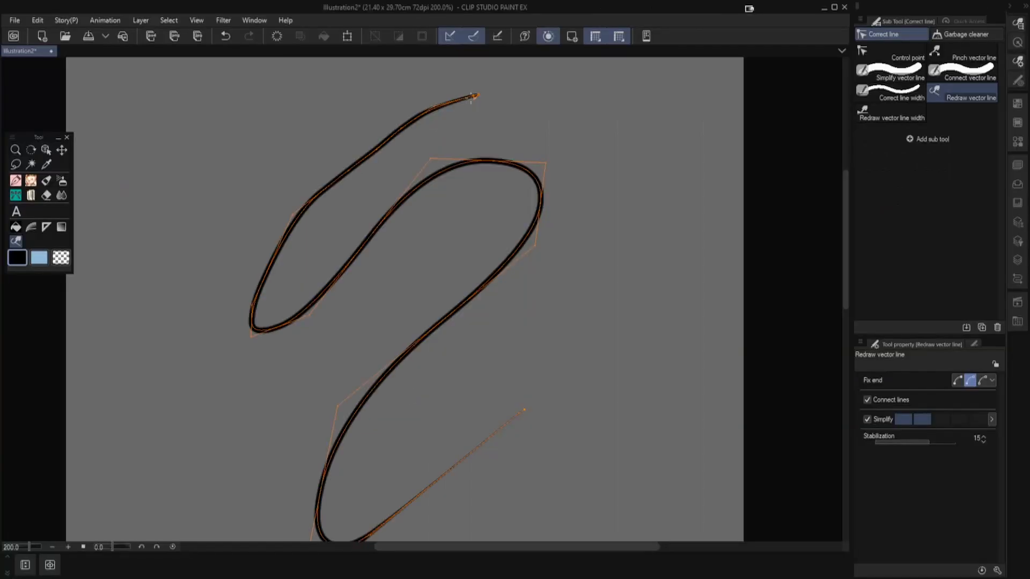
{"action": "mouse_move", "coordinate": [472, 97]}
{"action": "left_mouse_down"}
{"action": "mouse_move", "coordinate": [276, 239]}
{"action": "mouse_move", "coordinate": [223, 294]}
{"action": "mouse_move", "coordinate": [220, 431]}
{"action": "mouse_move", "coordinate": [456, 161]}
{"action": "mouse_move", "coordinate": [514, 257]}
{"action": "mouse_move", "coordinate": [501, 271]}
{"action": "left_mouse_up"}
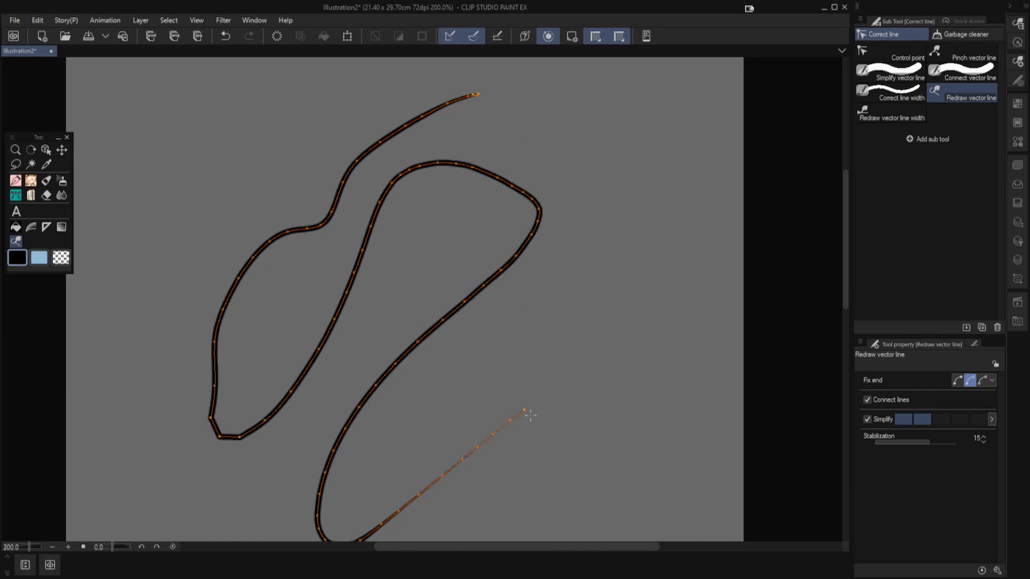
Even out the whole stroke's thickness with the Correct line width tool, using Fix width 2.45 and whole-line processing.
{"action": "left_click", "coordinate": [893, 92]}
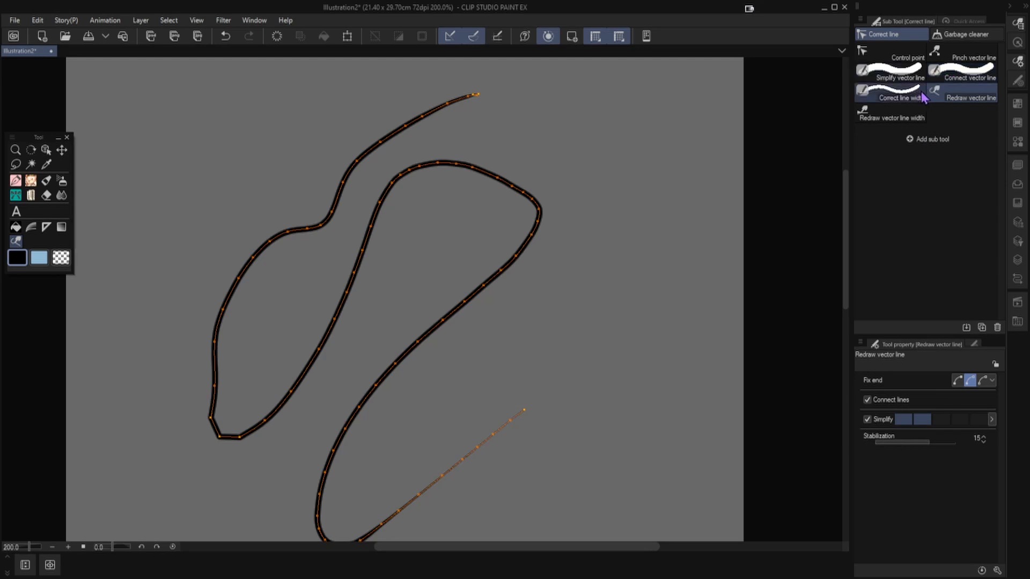
{"action": "left_click_drag", "start_coordinate": [371, 148], "coordinate": [322, 228]}
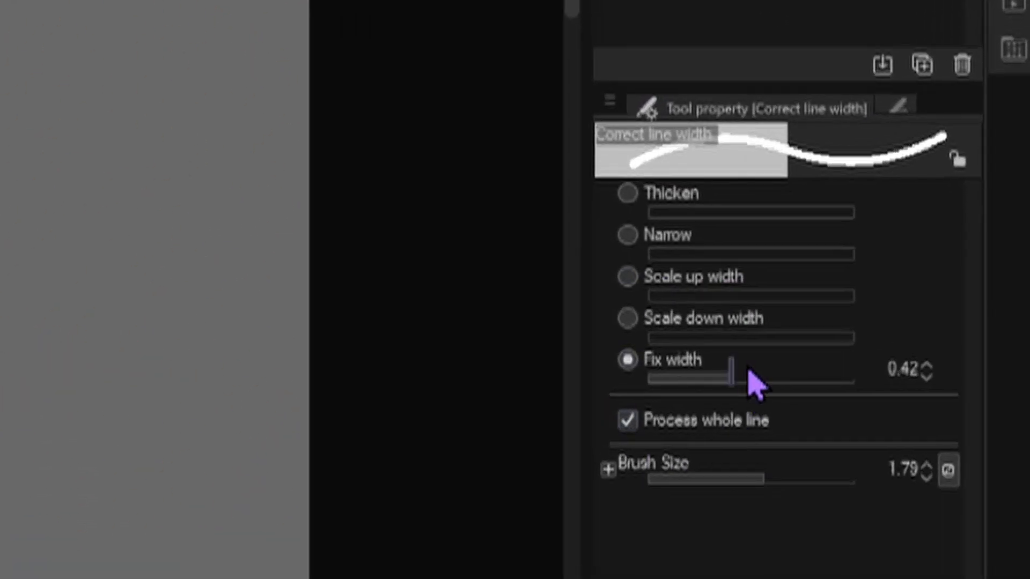
{"action": "left_click", "coordinate": [915, 448]}
{"action": "left_click", "coordinate": [770, 377]}
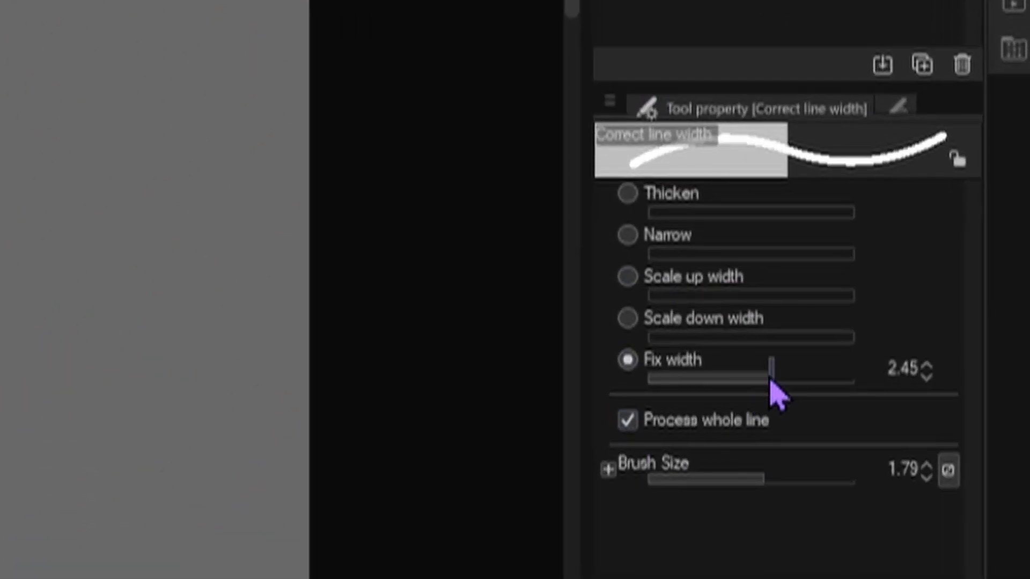
{"action": "mouse_move", "coordinate": [335, 183]}
{"action": "left_mouse_down"}
{"action": "mouse_move", "coordinate": [310, 232]}
{"action": "mouse_move", "coordinate": [277, 237]}
{"action": "mouse_move", "coordinate": [224, 283]}
{"action": "left_mouse_up"}
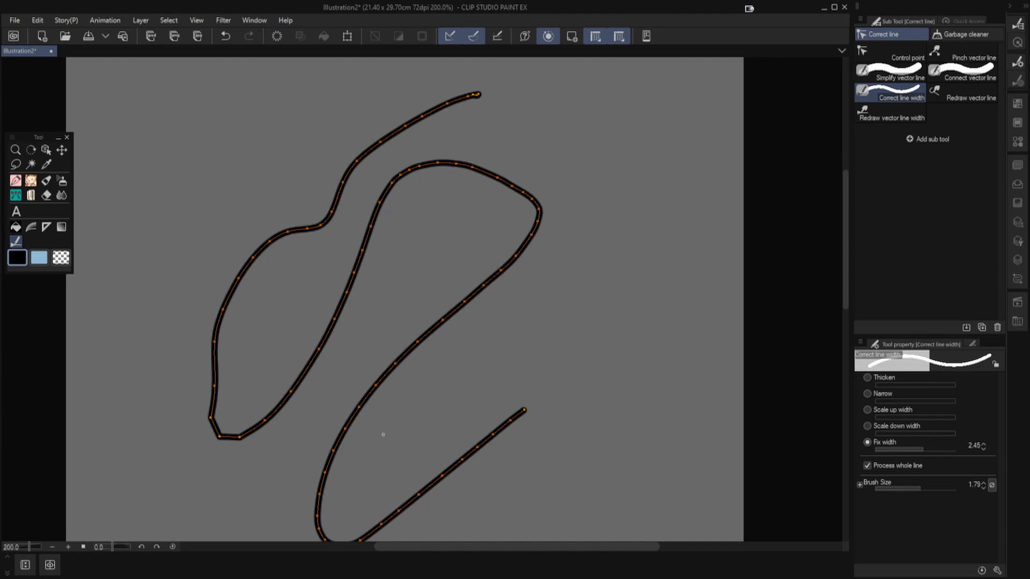
Vary the stroke's thickness along its upper end and first loop with the Redraw vector line width tool.
{"action": "left_click", "coordinate": [891, 114]}
{"action": "mouse_move", "coordinate": [432, 108]}
{"action": "left_mouse_down"}
{"action": "mouse_move", "coordinate": [366, 155]}
{"action": "mouse_move", "coordinate": [313, 234]}
{"action": "mouse_move", "coordinate": [283, 230]}
{"action": "mouse_move", "coordinate": [247, 256]}
{"action": "mouse_move", "coordinate": [222, 313]}
{"action": "mouse_move", "coordinate": [220, 438]}
{"action": "mouse_move", "coordinate": [250, 429]}
{"action": "mouse_move", "coordinate": [382, 283]}
{"action": "left_mouse_up"}
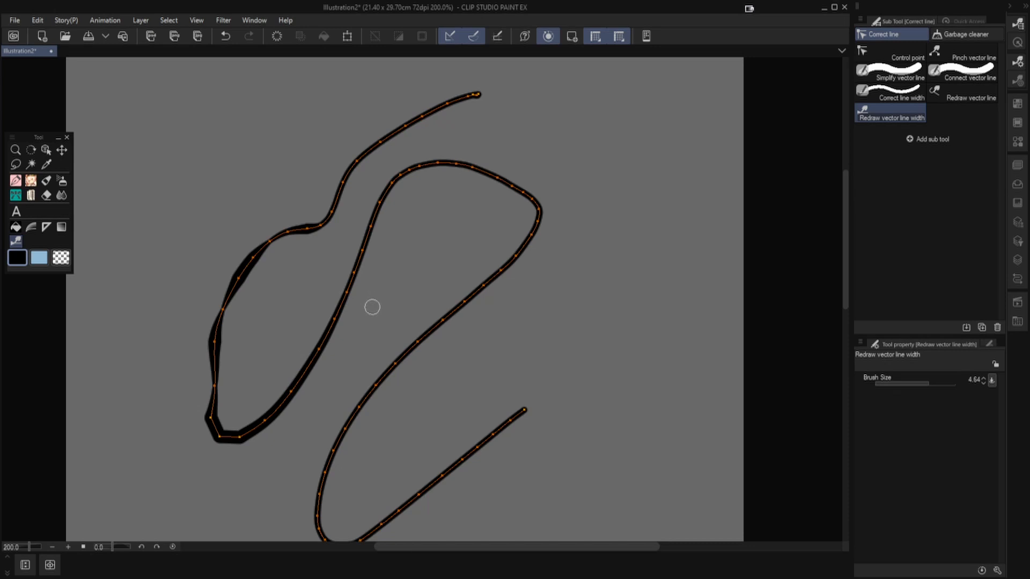
{"action": "mouse_move", "coordinate": [423, 116]}
{"action": "left_mouse_down"}
{"action": "mouse_move", "coordinate": [474, 96]}
{"action": "mouse_move", "coordinate": [529, 102]}
{"action": "mouse_move", "coordinate": [486, 91]}
{"action": "mouse_move", "coordinate": [459, 98]}
{"action": "mouse_move", "coordinate": [359, 154]}
{"action": "mouse_move", "coordinate": [351, 176]}
{"action": "mouse_move", "coordinate": [409, 125]}
{"action": "mouse_move", "coordinate": [491, 94]}
{"action": "left_mouse_up"}
{"action": "mouse_move", "coordinate": [332, 193]}
{"action": "left_mouse_down"}
{"action": "mouse_move", "coordinate": [375, 142]}
{"action": "mouse_move", "coordinate": [492, 103]}
{"action": "mouse_move", "coordinate": [336, 193]}
{"action": "mouse_move", "coordinate": [356, 287]}
{"action": "mouse_move", "coordinate": [396, 184]}
{"action": "mouse_move", "coordinate": [363, 319]}
{"action": "left_mouse_up"}
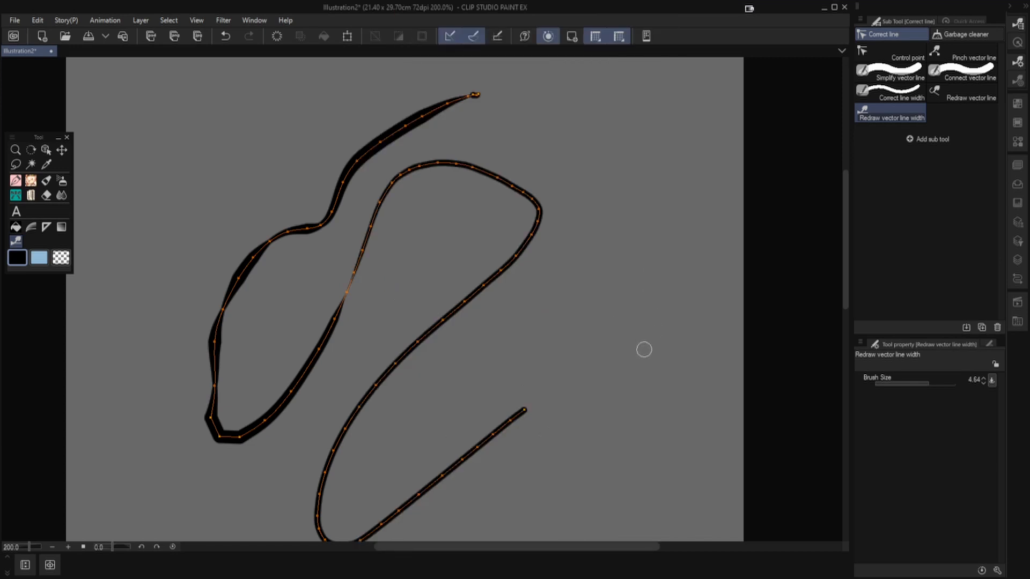
Clear the test drawings from Layer 3 and Layer 2 and show the head sketch on Layer 1.
{"action": "scroll", "coordinate": [660, 248], "scroll_direction": "down", "scroll_amount": 3}
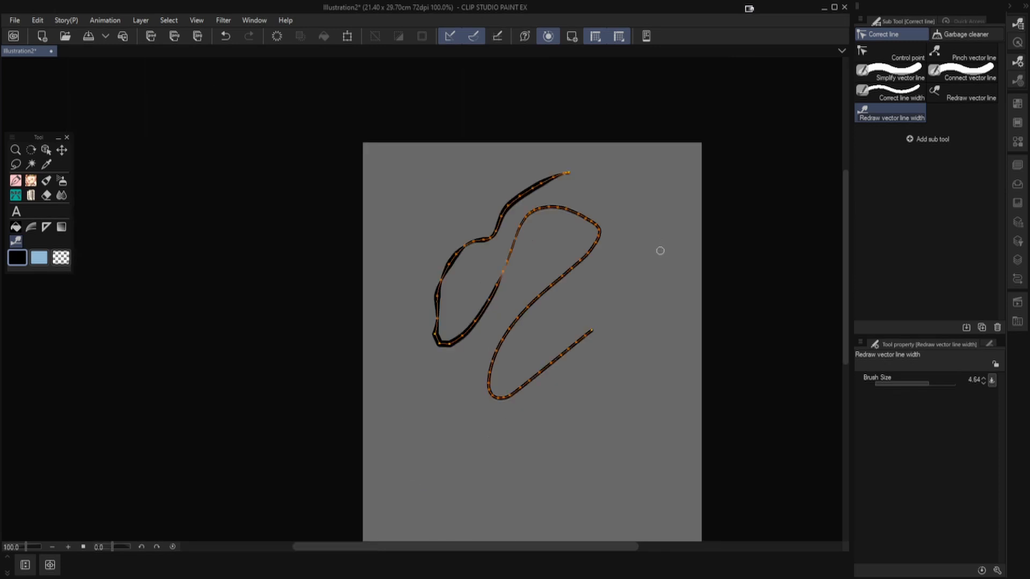
{"action": "left_click_drag", "start_coordinate": [468, 548], "coordinate": [508, 546]}
{"action": "left_click_drag", "start_coordinate": [847, 202], "coordinate": [847, 223]}
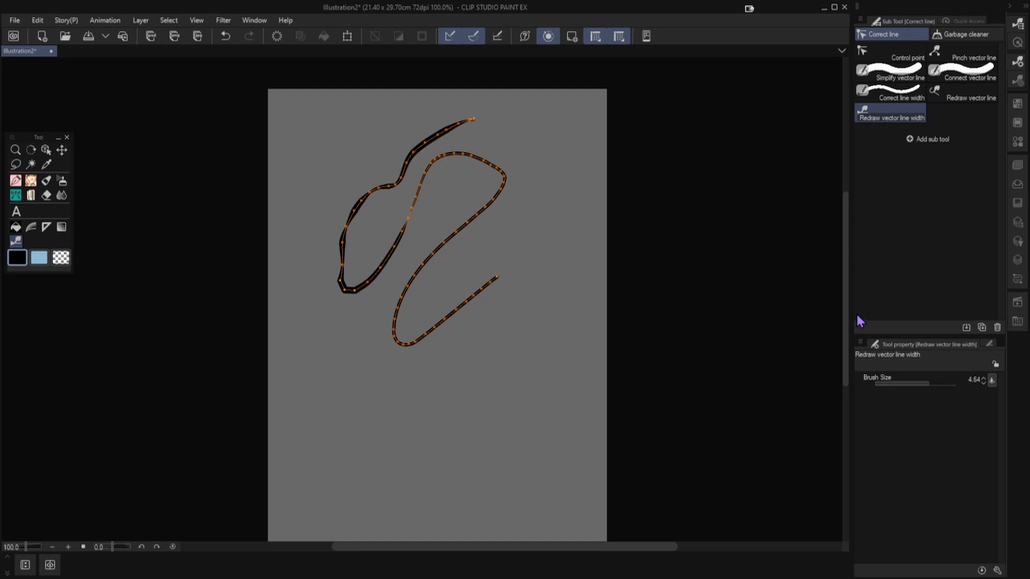
{"action": "left_click", "coordinate": [1013, 301]}
{"action": "left_click", "coordinate": [936, 387]}
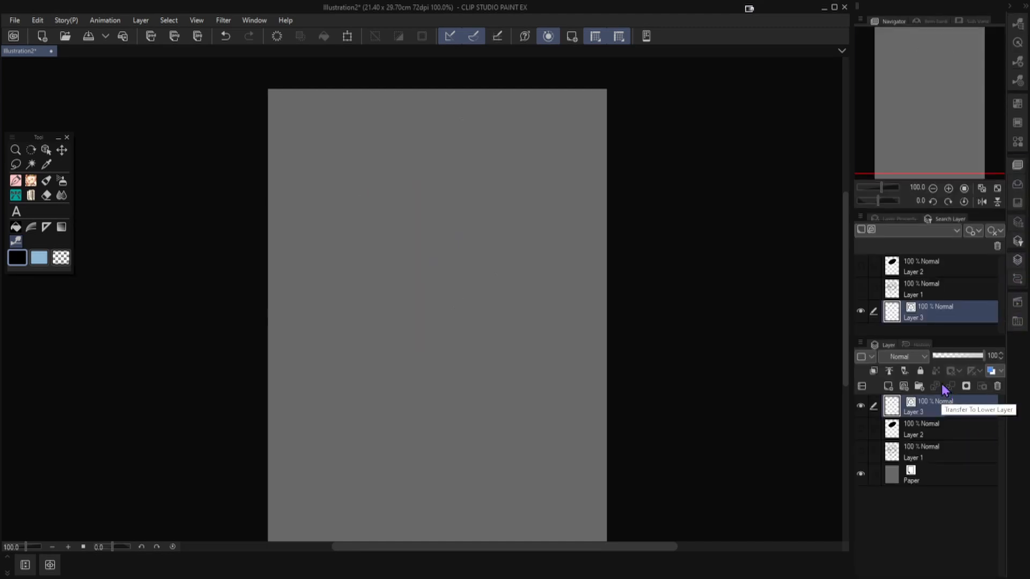
{"action": "left_click", "coordinate": [860, 452]}
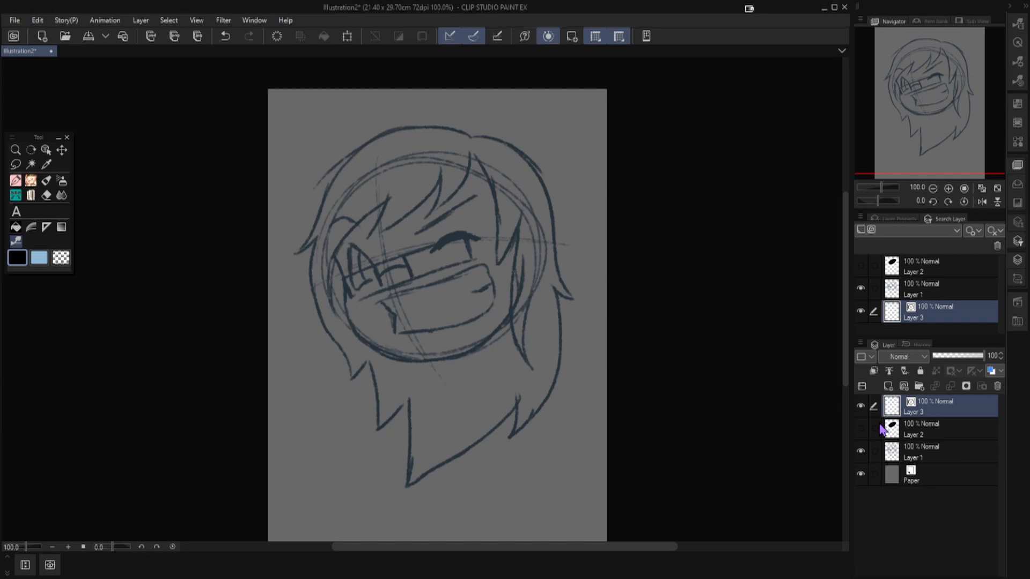
{"action": "left_click", "coordinate": [965, 429]}
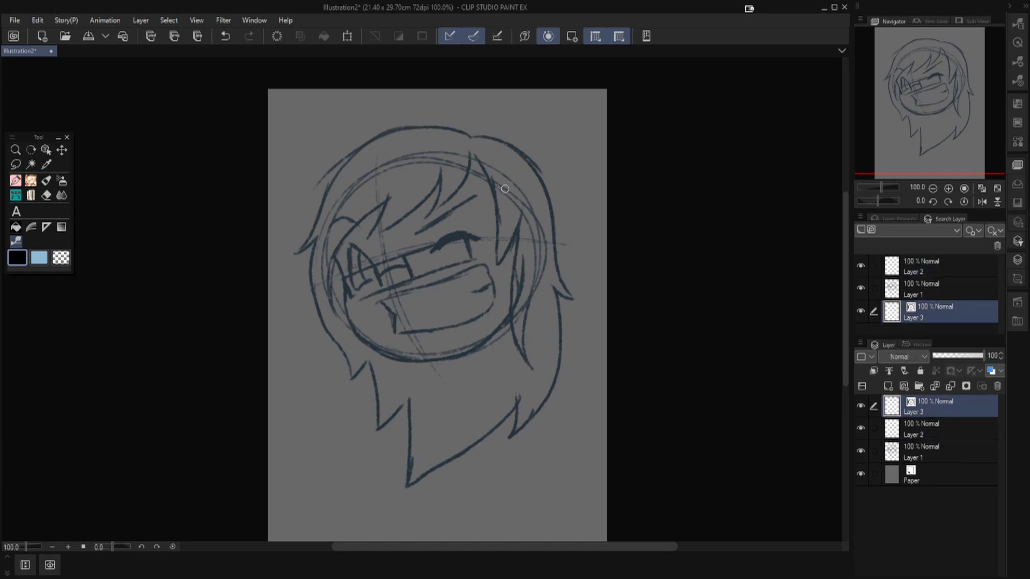
Ink two fringe strands on vector Layer 3 with the pen, letting their lower ends cross.
{"action": "scroll", "coordinate": [504, 189], "scroll_direction": "up", "scroll_amount": 2}
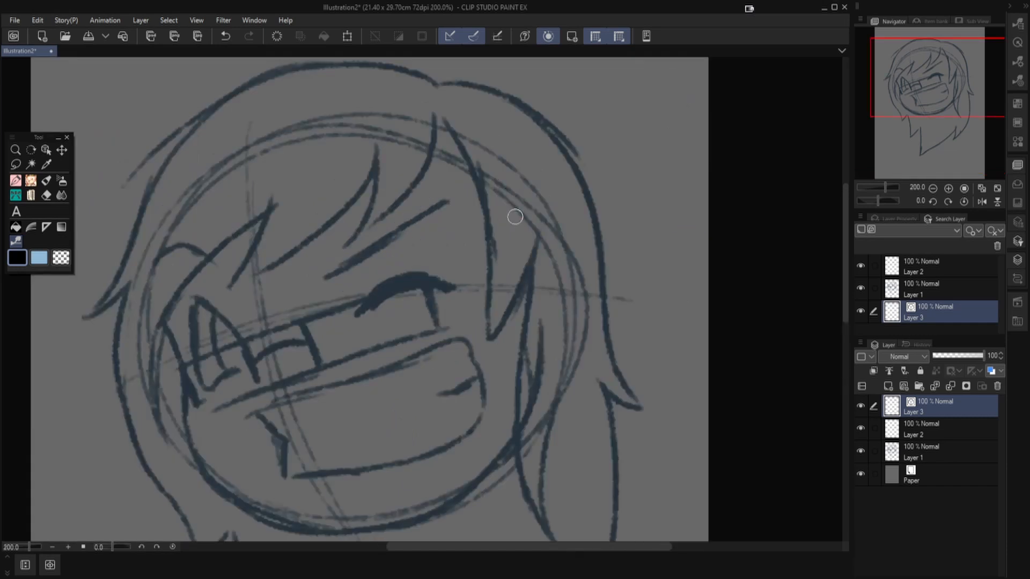
{"action": "key", "text": "p"}
{"action": "mouse_move", "coordinate": [438, 106]}
{"action": "left_mouse_down"}
{"action": "mouse_move", "coordinate": [406, 205]}
{"action": "mouse_move", "coordinate": [317, 266]}
{"action": "left_mouse_up"}
{"action": "left_click_drag", "start_coordinate": [376, 121], "coordinate": [326, 294]}
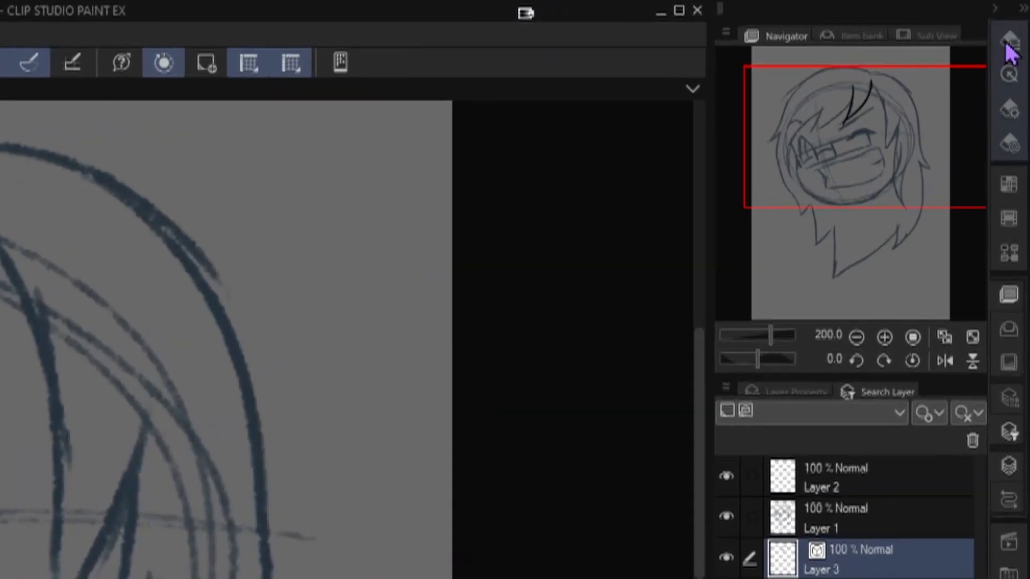
Trim the overhanging lower ends of the two crossing fringe lines with the Vector eraser.
{"action": "left_click", "coordinate": [1016, 27]}
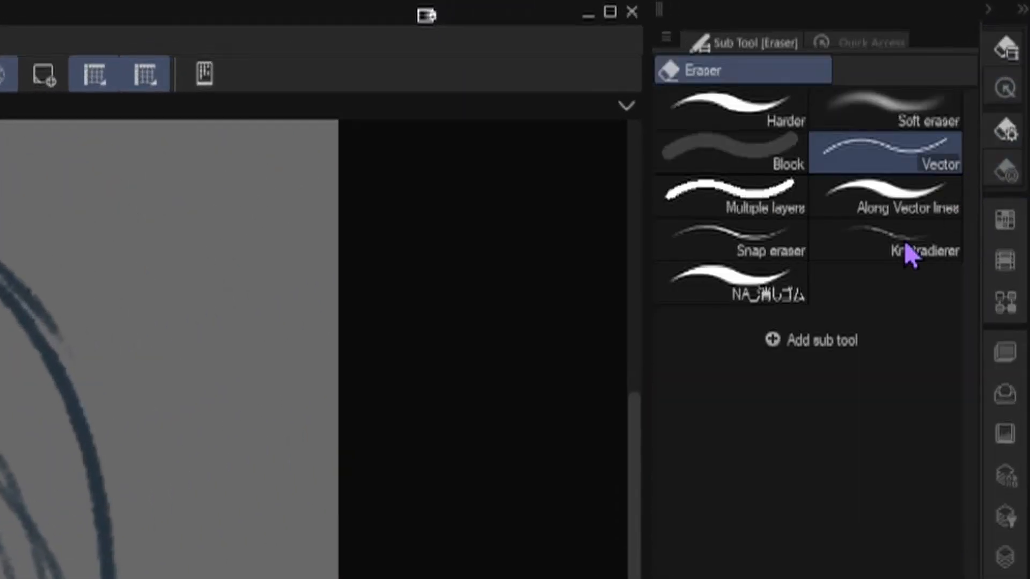
{"action": "left_click", "coordinate": [944, 150]}
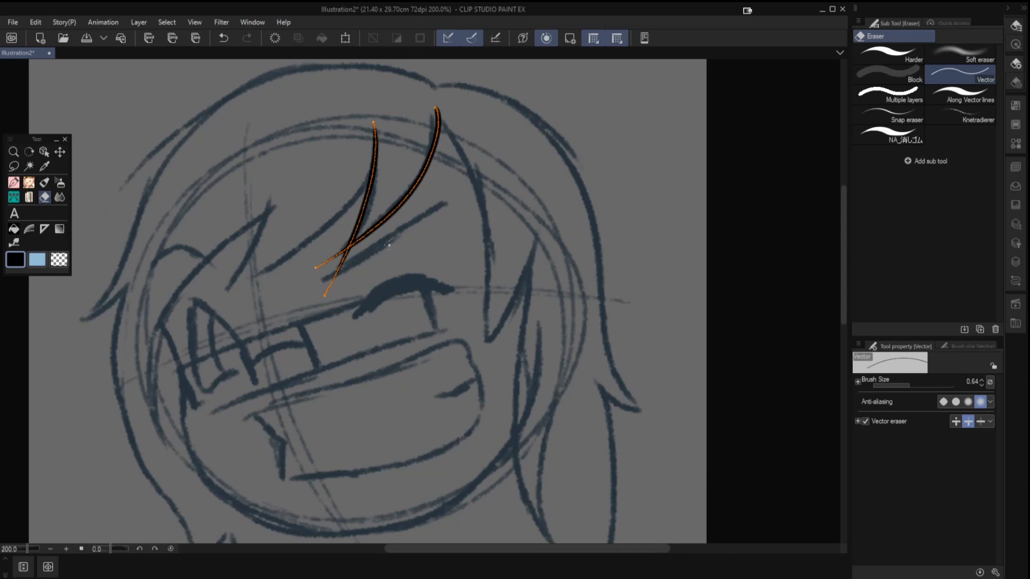
{"action": "mouse_move", "coordinate": [345, 274]}
{"action": "left_mouse_down"}
{"action": "mouse_move", "coordinate": [326, 282]}
{"action": "mouse_move", "coordinate": [335, 269]}
{"action": "left_mouse_up"}
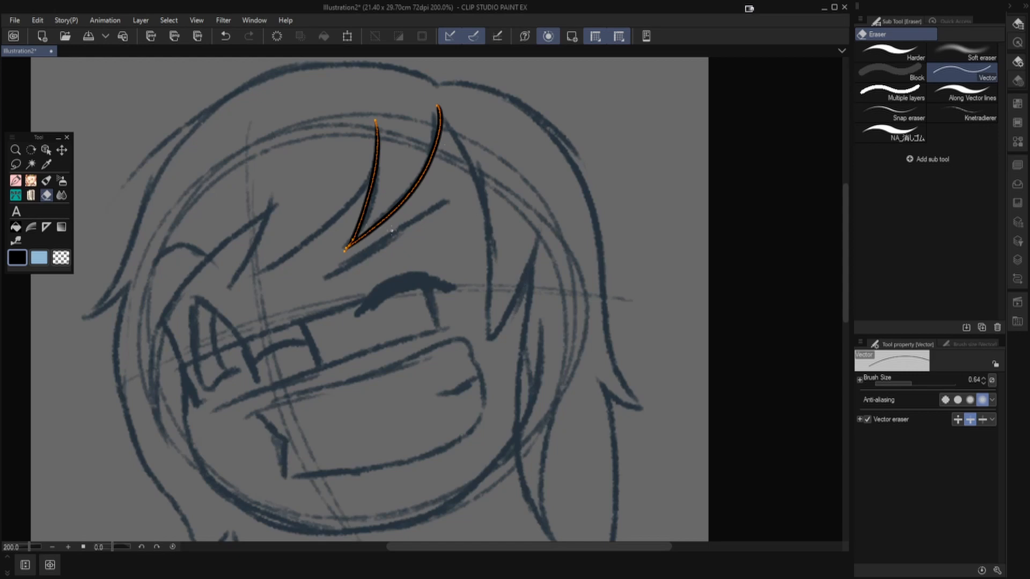
Trace the remaining fringe strands and the long strand beside the face with the pen.
{"action": "left_click_drag", "start_coordinate": [460, 547], "coordinate": [435, 547]}
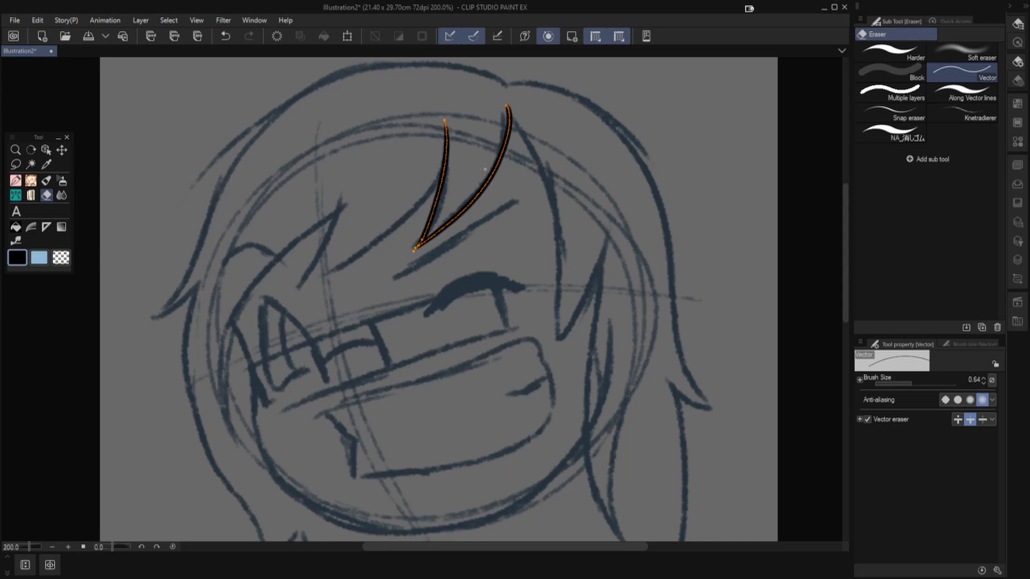
{"action": "key", "text": "p"}
{"action": "left_click_drag", "start_coordinate": [454, 154], "coordinate": [275, 298]}
{"action": "left_click_drag", "start_coordinate": [344, 180], "coordinate": [283, 305]}
{"action": "left_click_drag", "start_coordinate": [353, 203], "coordinate": [233, 448]}
{"action": "left_click_drag", "start_coordinate": [274, 173], "coordinate": [239, 449]}
Trace the lower face outline and the hair strands framing its right side, overlapping the lines where they meet.
{"action": "mouse_move", "coordinate": [225, 308]}
{"action": "left_mouse_down"}
{"action": "mouse_move", "coordinate": [247, 363]}
{"action": "mouse_move", "coordinate": [606, 381]}
{"action": "left_mouse_up"}
{"action": "left_click_drag", "start_coordinate": [604, 230], "coordinate": [615, 539]}
{"action": "left_click_drag", "start_coordinate": [634, 381], "coordinate": [619, 541]}
{"action": "left_click_drag", "start_coordinate": [508, 113], "coordinate": [555, 351]}
{"action": "left_click_drag", "start_coordinate": [551, 352], "coordinate": [620, 240]}
Trace the pointed eye shape at the left of the face and the outlines of both glasses lenses.
{"action": "mouse_move", "coordinate": [261, 298]}
{"action": "left_mouse_down"}
{"action": "mouse_move", "coordinate": [325, 385]}
{"action": "mouse_move", "coordinate": [313, 365]}
{"action": "left_mouse_up"}
{"action": "mouse_move", "coordinate": [283, 311]}
{"action": "left_mouse_down"}
{"action": "mouse_move", "coordinate": [298, 374]}
{"action": "mouse_move", "coordinate": [499, 274]}
{"action": "left_mouse_up"}
{"action": "left_click_drag", "start_coordinate": [263, 408], "coordinate": [526, 320]}
{"action": "left_click_drag", "start_coordinate": [490, 278], "coordinate": [500, 314]}
{"action": "left_click_drag", "start_coordinate": [494, 274], "coordinate": [511, 326]}
{"action": "left_click_drag", "start_coordinate": [363, 309], "coordinate": [391, 376]}
{"action": "left_click_drag", "start_coordinate": [314, 334], "coordinate": [331, 390]}
{"action": "left_click_drag", "start_coordinate": [252, 357], "coordinate": [271, 415]}
Trace the edge of the mouth shape, the curved upper eyelid and the eyebrow above it.
{"action": "mouse_move", "coordinate": [316, 418]}
{"action": "left_mouse_down"}
{"action": "mouse_move", "coordinate": [484, 362]}
{"action": "mouse_move", "coordinate": [335, 485]}
{"action": "left_mouse_up"}
{"action": "left_click_drag", "start_coordinate": [325, 414], "coordinate": [354, 479]}
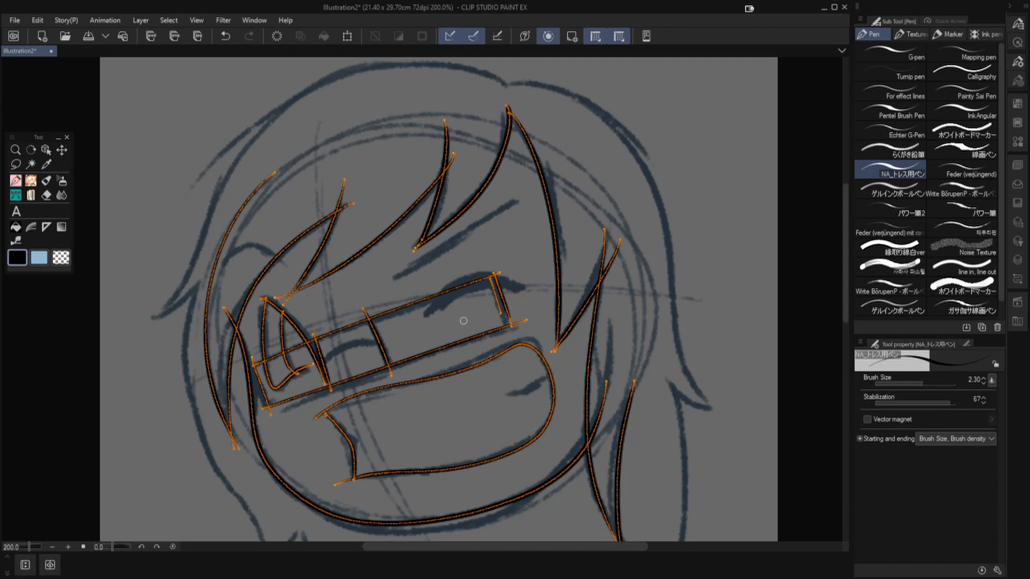
{"action": "left_click_drag", "start_coordinate": [523, 292], "coordinate": [429, 313]}
{"action": "left_click_drag", "start_coordinate": [394, 278], "coordinate": [519, 202]}
Trace the outer hair outline around the head, including the side tufts and the long pointed strands below.
{"action": "mouse_move", "coordinate": [846, 247]}
{"action": "left_mouse_down"}
{"action": "mouse_move", "coordinate": [849, 257]}
{"action": "mouse_move", "coordinate": [847, 235]}
{"action": "left_mouse_up"}
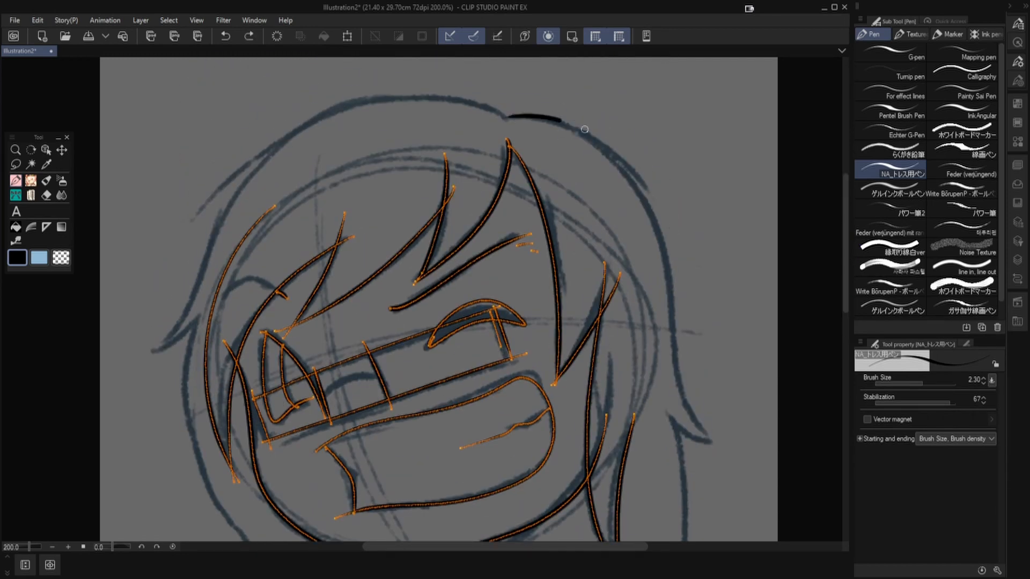
{"action": "left_click_drag", "start_coordinate": [506, 119], "coordinate": [730, 442]}
{"action": "left_click_drag", "start_coordinate": [848, 209], "coordinate": [847, 289]}
{"action": "left_click_drag", "start_coordinate": [660, 121], "coordinate": [571, 457]}
{"action": "left_click_drag", "start_coordinate": [615, 347], "coordinate": [380, 541]}
{"action": "mouse_move", "coordinate": [377, 347]}
{"action": "left_mouse_down"}
{"action": "mouse_move", "coordinate": [379, 540]}
{"action": "mouse_move", "coordinate": [308, 435]}
{"action": "left_mouse_up"}
{"action": "left_click_drag", "start_coordinate": [298, 277], "coordinate": [315, 466]}
{"action": "left_click_drag", "start_coordinate": [845, 300], "coordinate": [846, 242]}
{"action": "left_click_drag", "start_coordinate": [204, 221], "coordinate": [272, 525]}
{"action": "mouse_move", "coordinate": [506, 154]}
{"action": "left_mouse_down"}
{"action": "mouse_move", "coordinate": [190, 325]}
{"action": "mouse_move", "coordinate": [161, 389]}
{"action": "left_mouse_up"}
{"action": "left_click_drag", "start_coordinate": [141, 398], "coordinate": [186, 376]}
Trim the overhanging line ends on the fringe, side strands, glasses and lower hair with the Vector eraser.
{"action": "key", "text": "e"}
{"action": "left_click", "coordinate": [450, 236]}
{"action": "left_click", "coordinate": [343, 278]}
{"action": "left_click", "coordinate": [230, 390]}
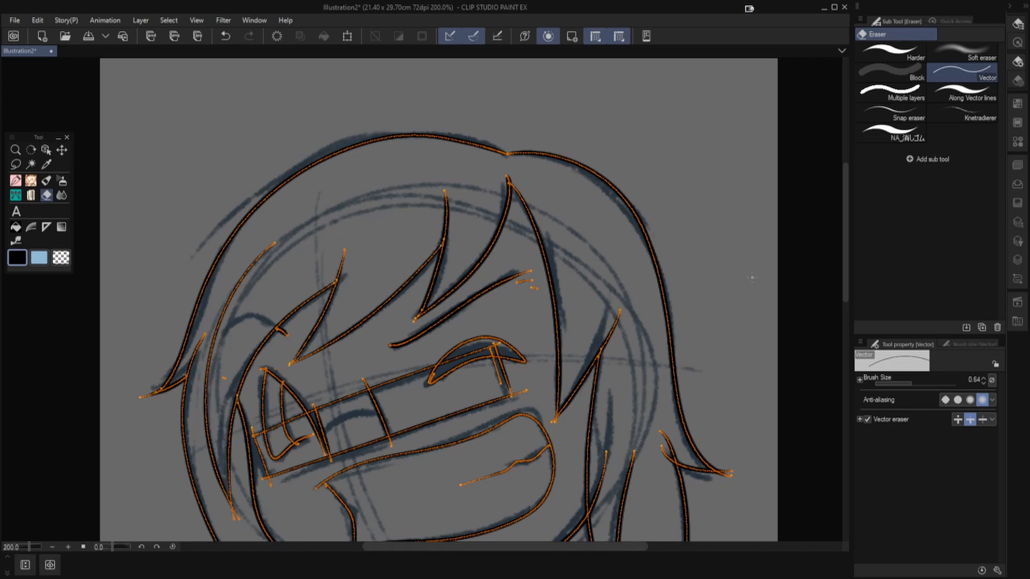
{"action": "left_click_drag", "start_coordinate": [845, 252], "coordinate": [845, 317]}
{"action": "left_click", "coordinate": [343, 175]}
{"action": "left_click", "coordinate": [267, 260]}
{"action": "left_click", "coordinate": [233, 288]}
{"action": "left_click", "coordinate": [358, 228]}
{"action": "left_click", "coordinate": [295, 367]}
{"action": "left_click", "coordinate": [305, 524]}
Add a pen stroke to the lower hair and erase the surplus line ends around the right side strands.
{"action": "key", "text": "p"}
{"action": "left_click_drag", "start_coordinate": [601, 453], "coordinate": [584, 537]}
{"action": "key", "text": "e"}
{"action": "left_click", "coordinate": [602, 257]}
{"action": "mouse_move", "coordinate": [846, 328]}
{"action": "left_mouse_down"}
{"action": "mouse_move", "coordinate": [846, 371]}
{"action": "mouse_move", "coordinate": [846, 304]}
{"action": "left_mouse_up"}
{"action": "left_click", "coordinate": [578, 390]}
{"action": "key", "text": "p"}
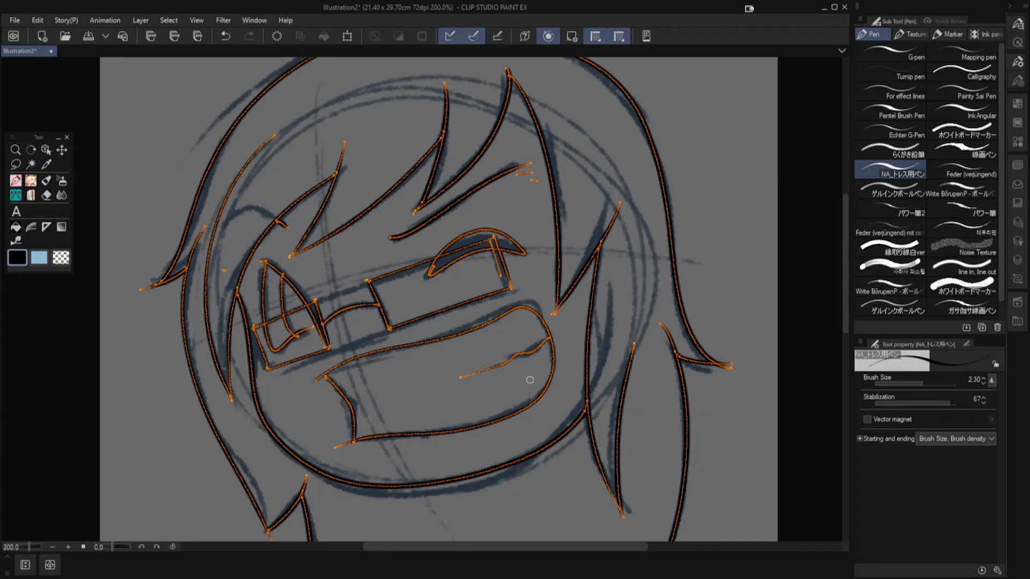
Set the Layer 3 line art as the reference layer and select Layer 2 for colouring.
{"action": "mouse_move", "coordinate": [850, 248]}
{"action": "left_mouse_down"}
{"action": "mouse_move", "coordinate": [853, 223]}
{"action": "mouse_move", "coordinate": [858, 287]}
{"action": "left_mouse_up"}
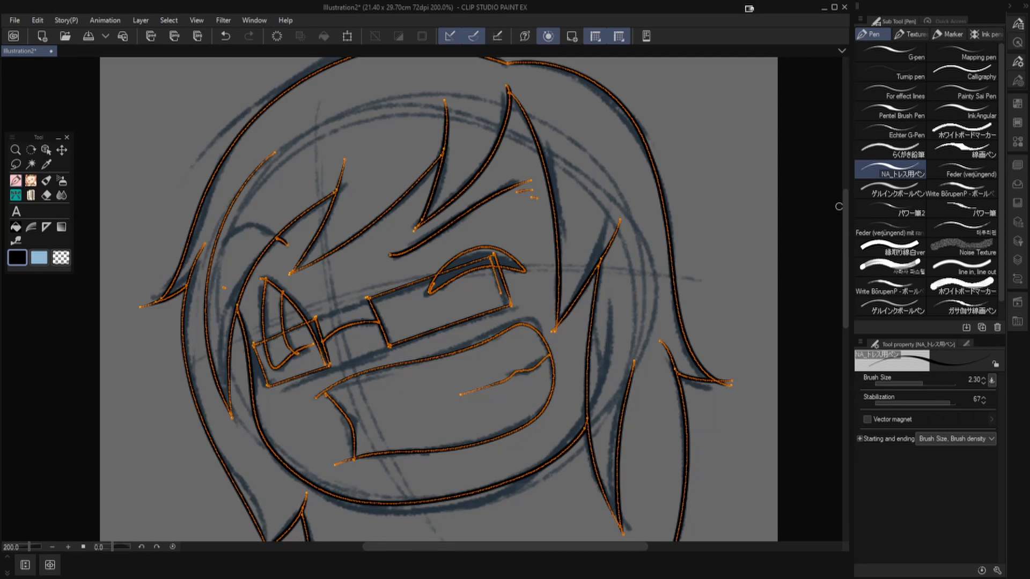
{"action": "mouse_move", "coordinate": [846, 217]}
{"action": "left_mouse_down"}
{"action": "mouse_move", "coordinate": [845, 236]}
{"action": "mouse_move", "coordinate": [844, 215]}
{"action": "left_mouse_up"}
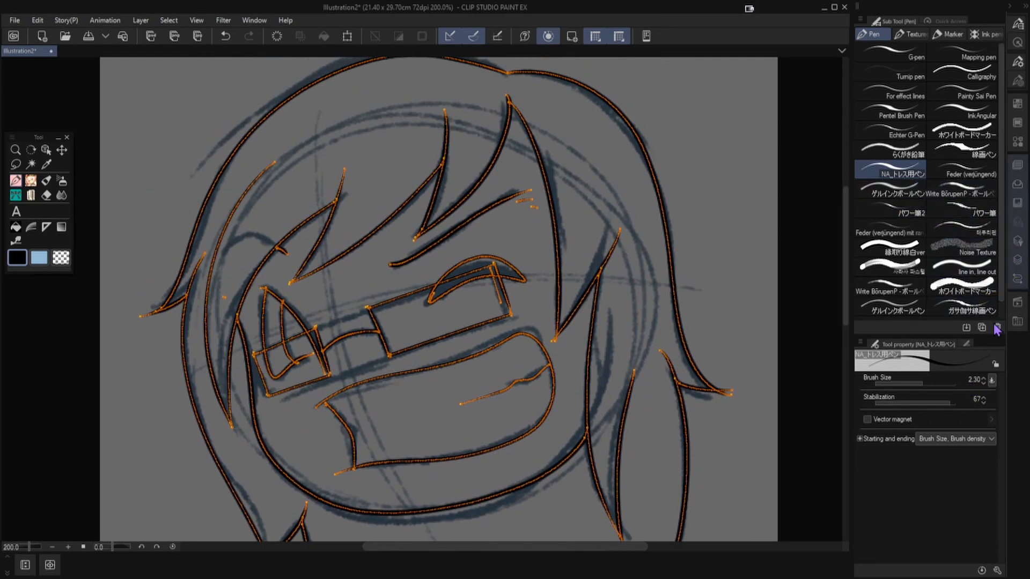
{"action": "left_click", "coordinate": [1017, 225]}
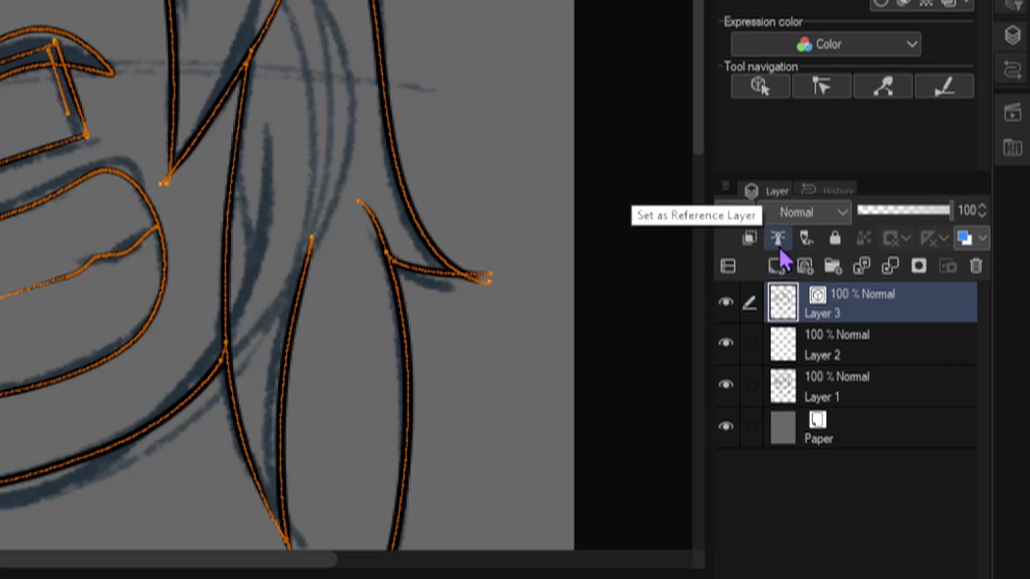
{"action": "left_click", "coordinate": [778, 240]}
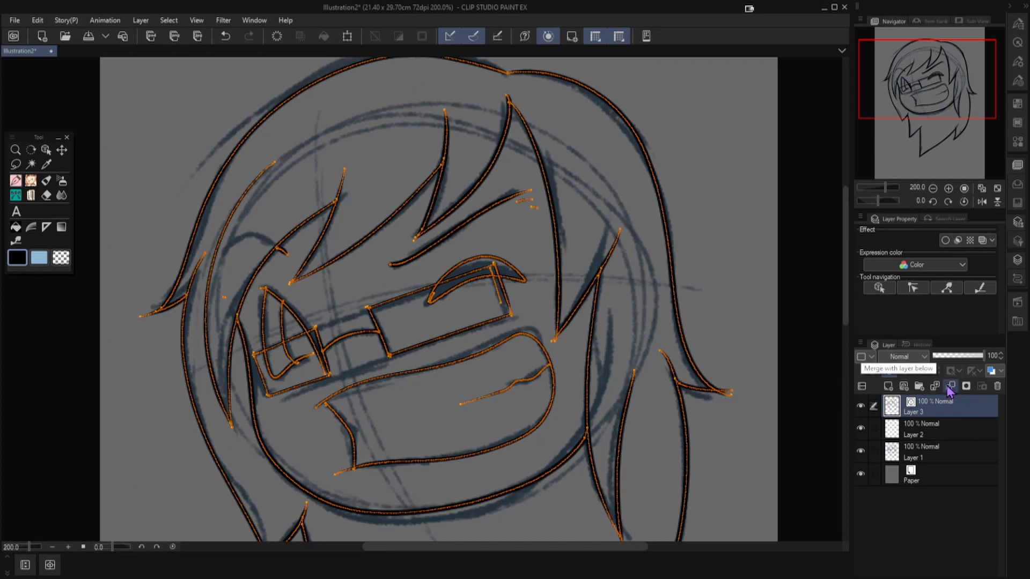
{"action": "left_click", "coordinate": [931, 432]}
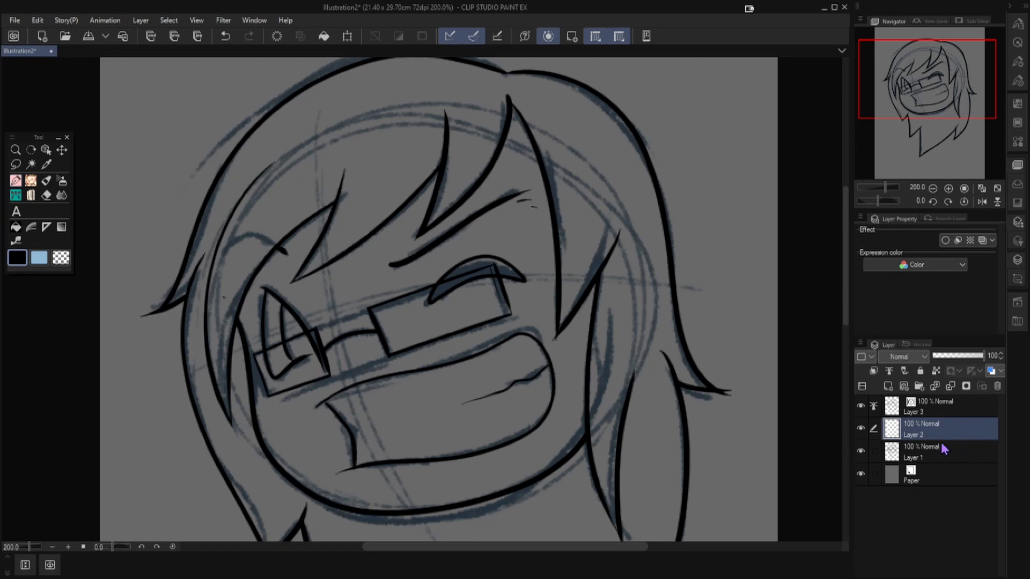
Fill the hair areas on Layer 2 with brown from the colour set using the Fill within lines tool.
{"action": "key", "text": "g"}
{"action": "key", "text": "g"}
{"action": "left_click", "coordinate": [1018, 24]}
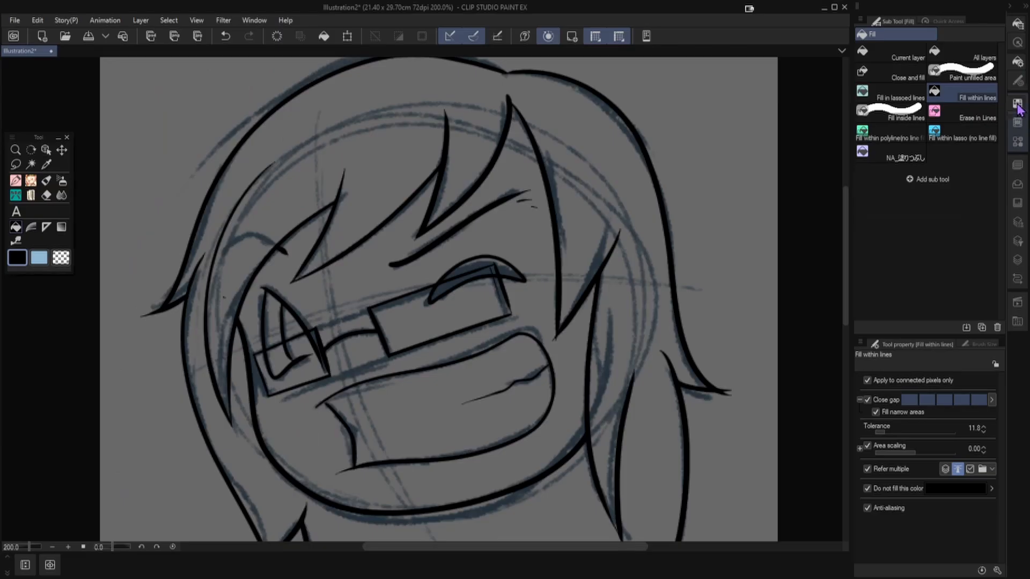
{"action": "left_click", "coordinate": [1017, 106]}
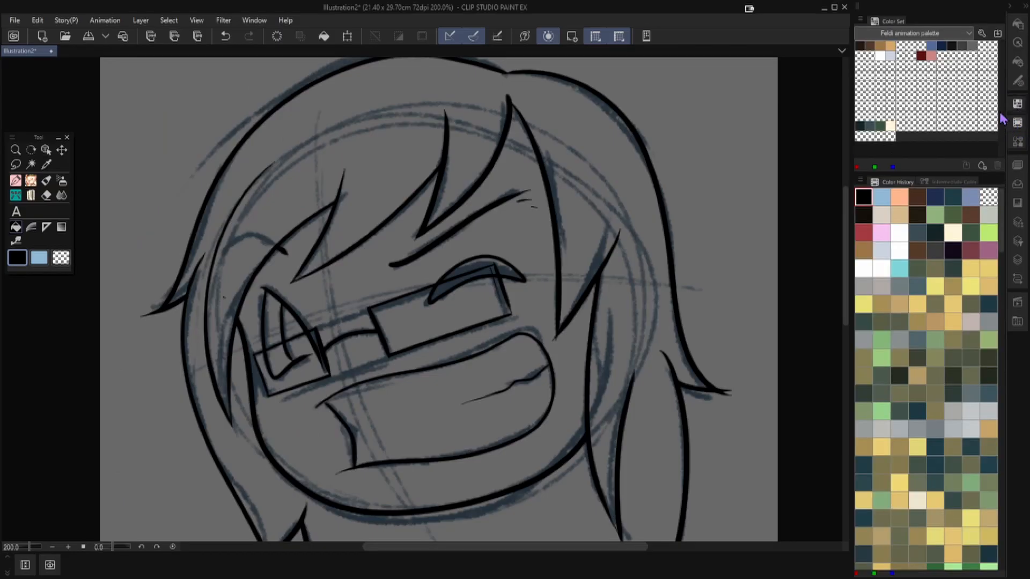
{"action": "left_click", "coordinate": [871, 44]}
{"action": "scroll", "coordinate": [777, 190], "scroll_direction": "down", "scroll_amount": 2}
{"action": "scroll", "coordinate": [750, 180], "scroll_direction": "up", "scroll_amount": 3}
{"action": "left_click", "coordinate": [572, 139]}
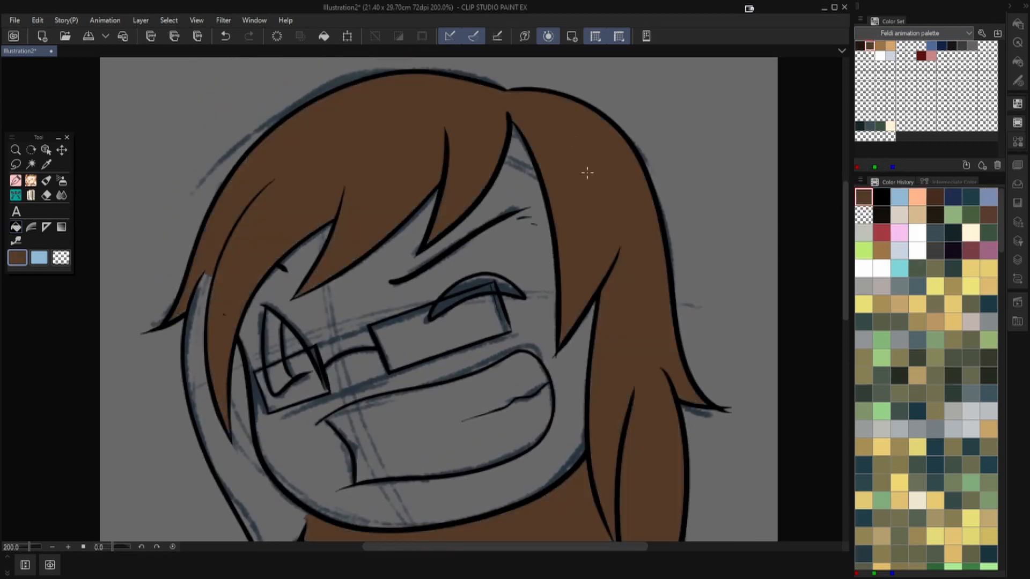
Fill the remaining left side strands on Layer 2 with brown and check the filled fringe edges up close.
{"action": "left_click", "coordinate": [244, 486]}
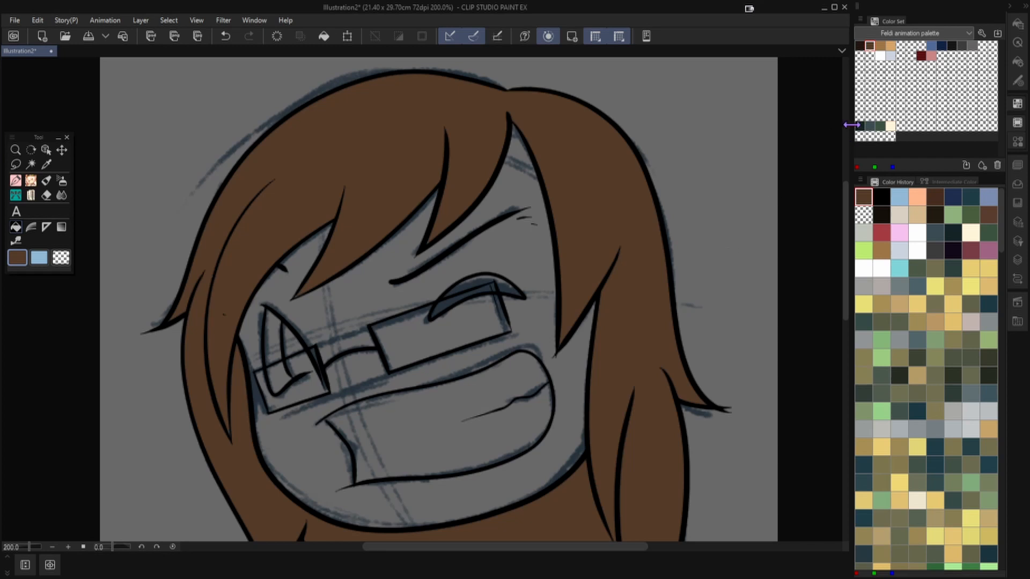
{"action": "mouse_move", "coordinate": [847, 201]}
{"action": "left_mouse_down"}
{"action": "mouse_move", "coordinate": [859, 266]}
{"action": "mouse_move", "coordinate": [855, 197]}
{"action": "left_mouse_up"}
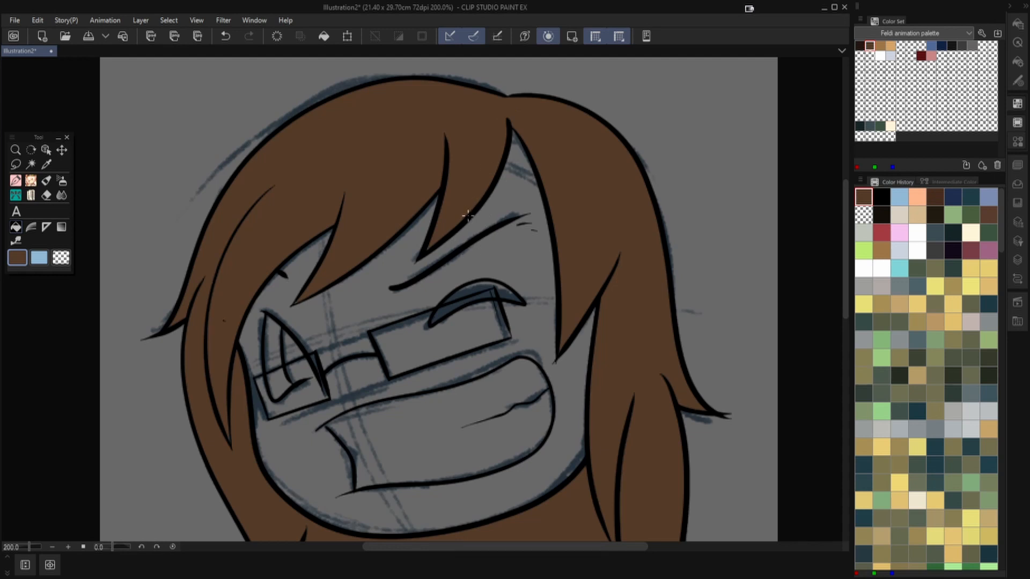
{"action": "scroll", "coordinate": [468, 215], "scroll_direction": "up", "scroll_amount": 5}
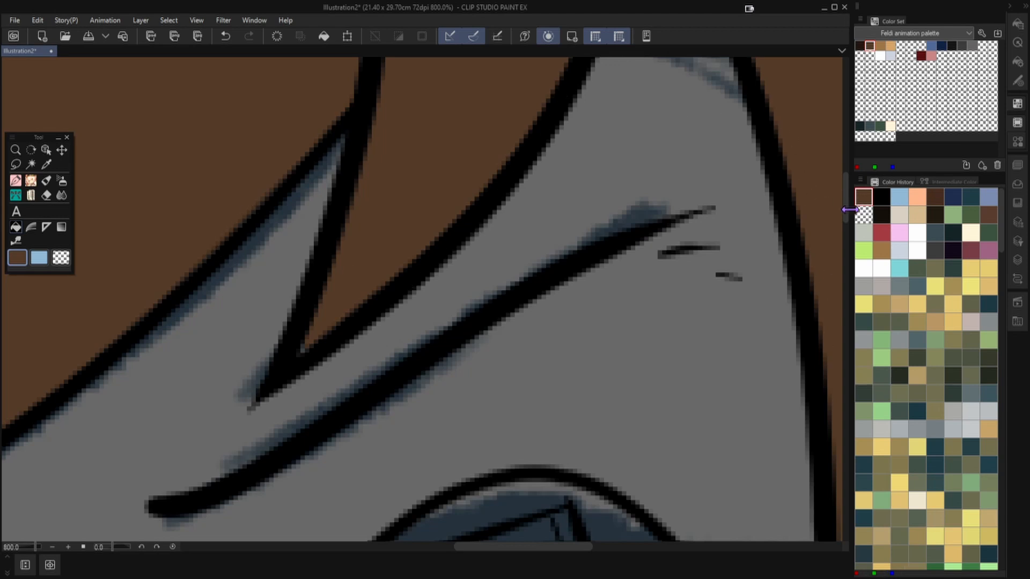
{"action": "left_click_drag", "start_coordinate": [847, 213], "coordinate": [849, 182]}
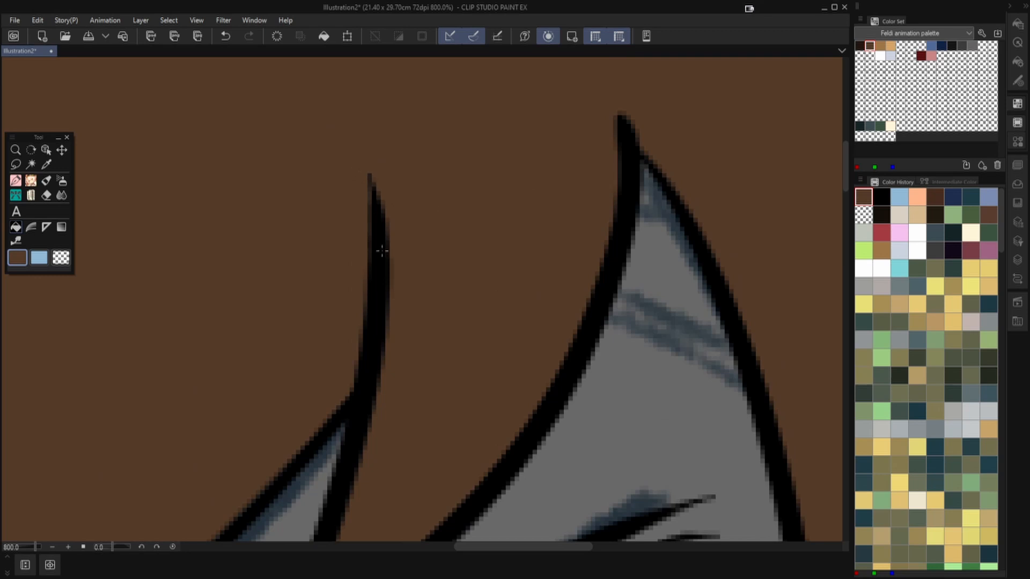
{"action": "left_click_drag", "start_coordinate": [848, 174], "coordinate": [849, 193]}
{"action": "scroll", "coordinate": [457, 185], "scroll_direction": "down", "scroll_amount": 4}
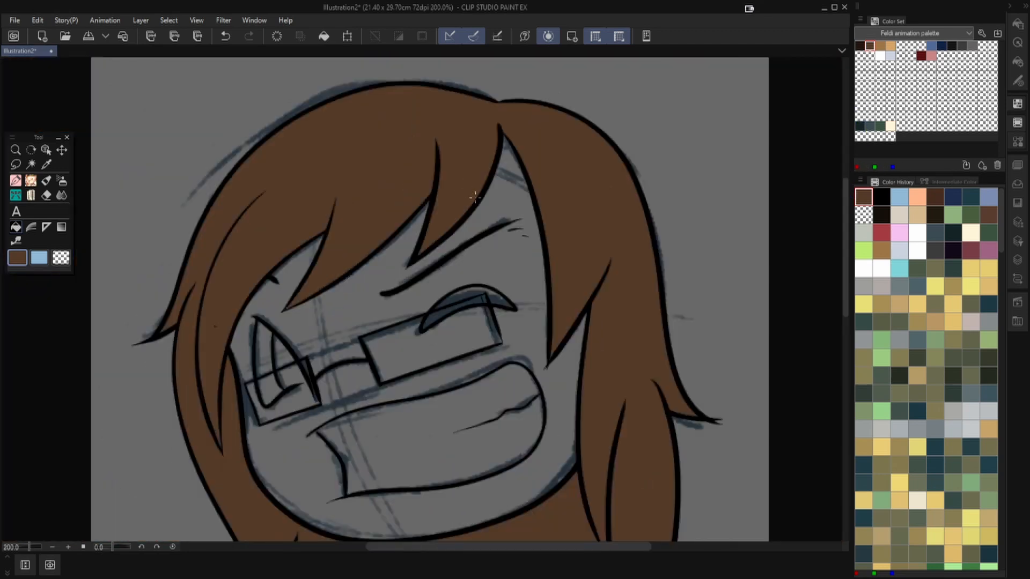
{"action": "key", "text": "e"}
{"action": "key", "text": "ctrl+z"}
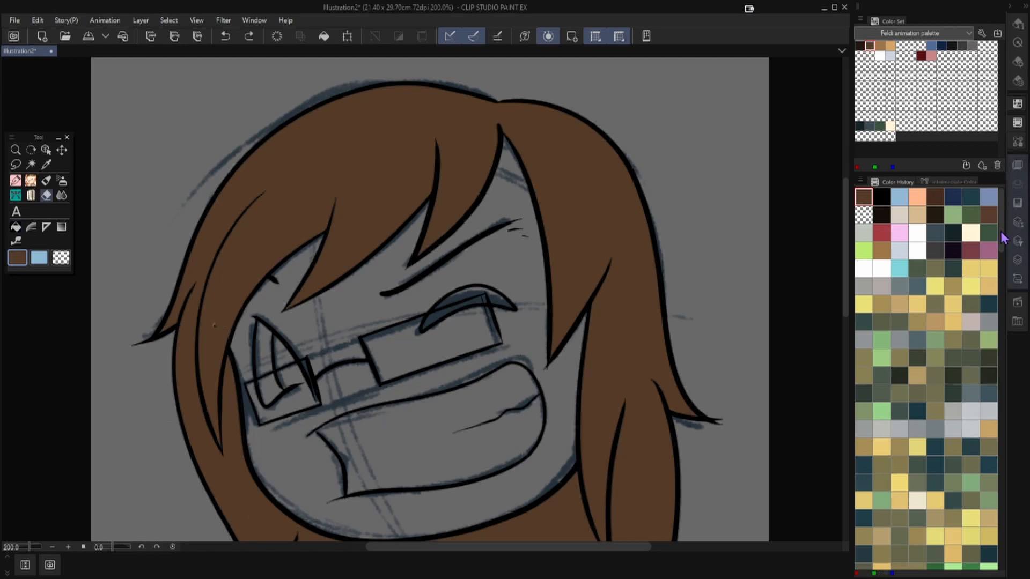
{"action": "left_click", "coordinate": [1013, 221]}
{"action": "left_click", "coordinate": [937, 410]}
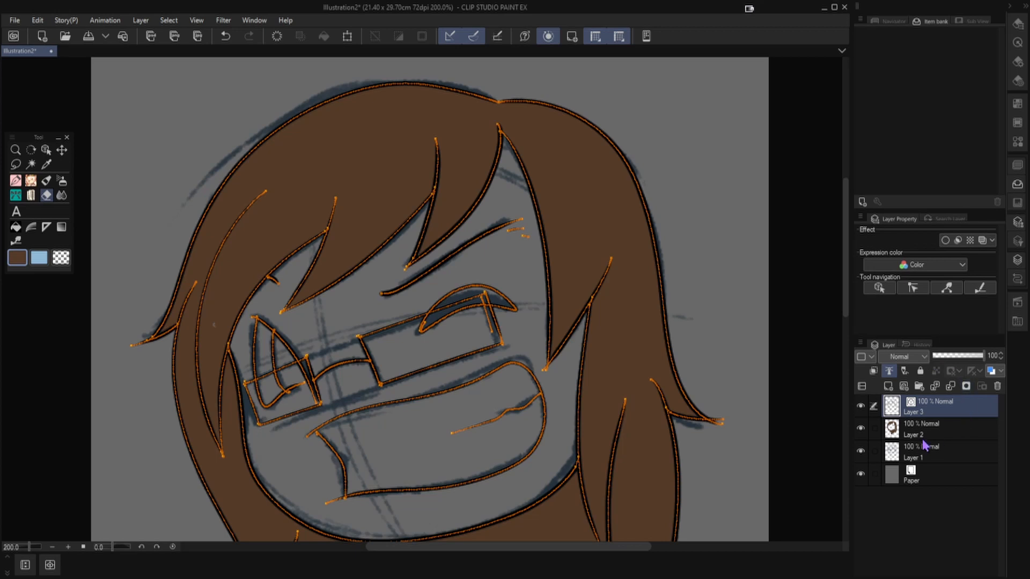
{"action": "left_click", "coordinate": [936, 430]}
{"action": "key", "text": "p"}
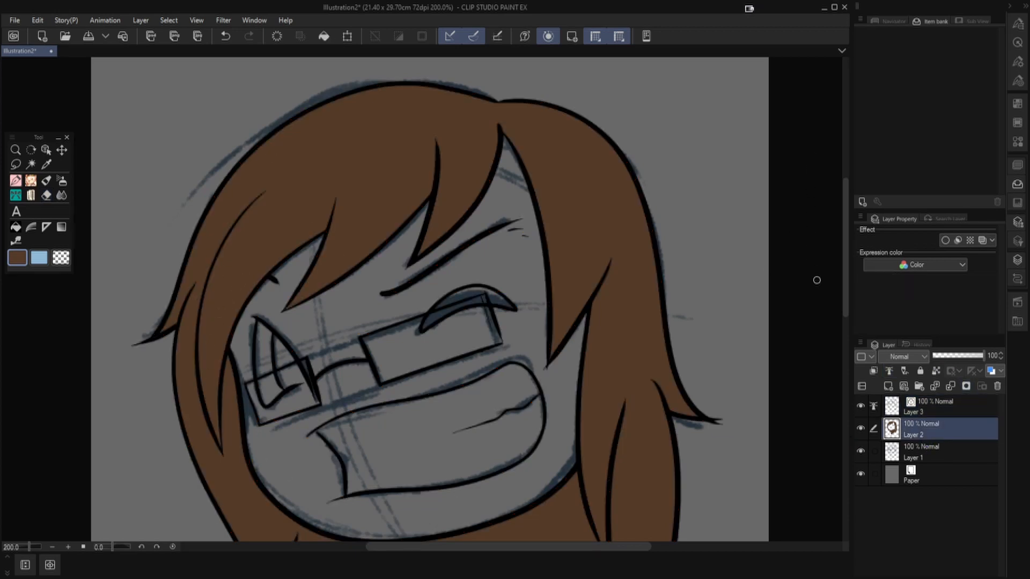
{"action": "mouse_move", "coordinate": [846, 297]}
{"action": "left_mouse_down"}
{"action": "mouse_move", "coordinate": [844, 324]}
{"action": "mouse_move", "coordinate": [845, 302]}
{"action": "left_mouse_up"}
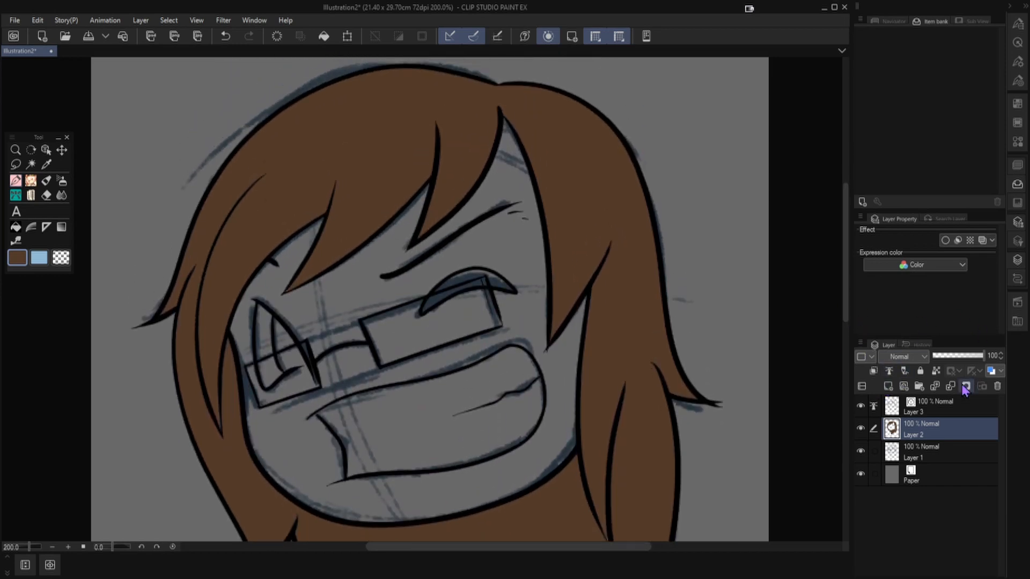
Join the two hair outline strokes meeting at the top of the head on Layer 3 using Connect vector line.
{"action": "left_click", "coordinate": [936, 413]}
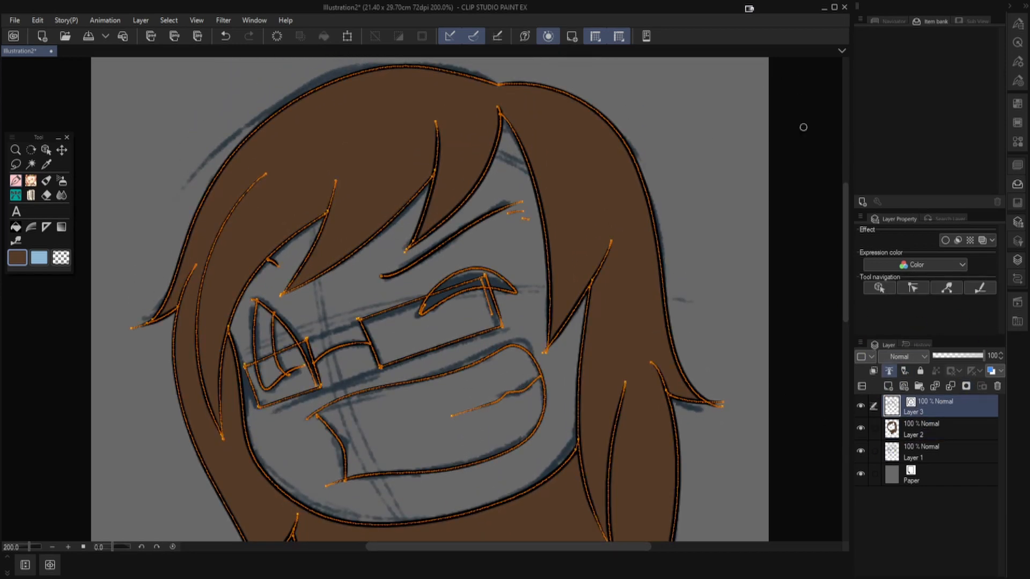
{"action": "left_click_drag", "start_coordinate": [848, 295], "coordinate": [849, 267]}
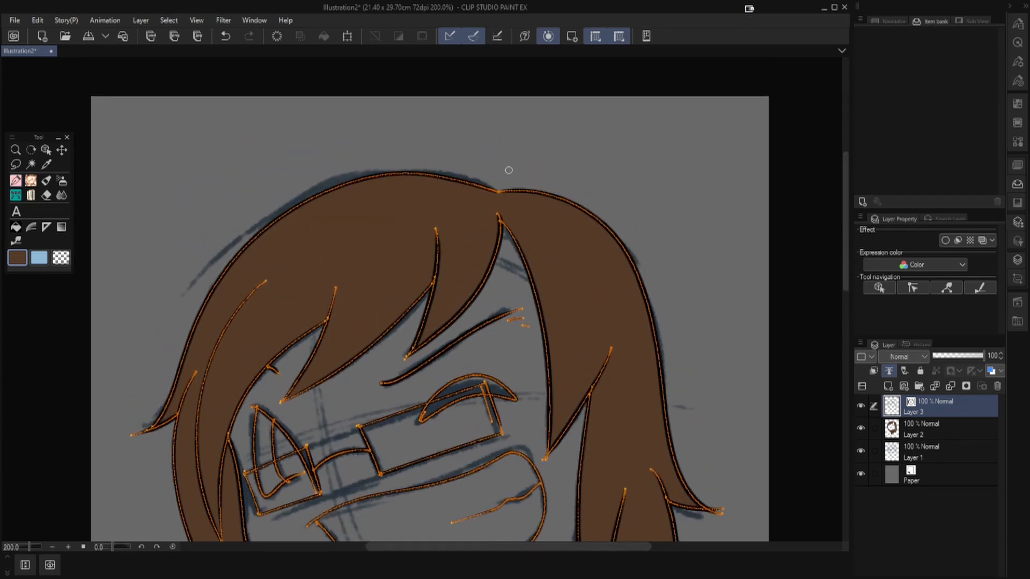
{"action": "scroll", "coordinate": [511, 192], "scroll_direction": "up", "scroll_amount": 5}
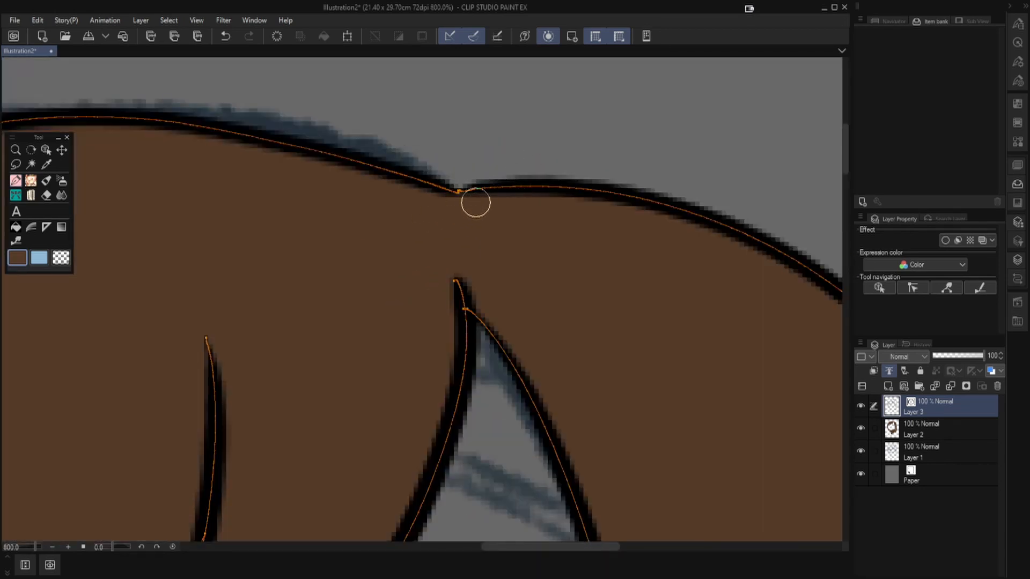
{"action": "left_click", "coordinate": [15, 244]}
{"action": "left_click", "coordinate": [1018, 61]}
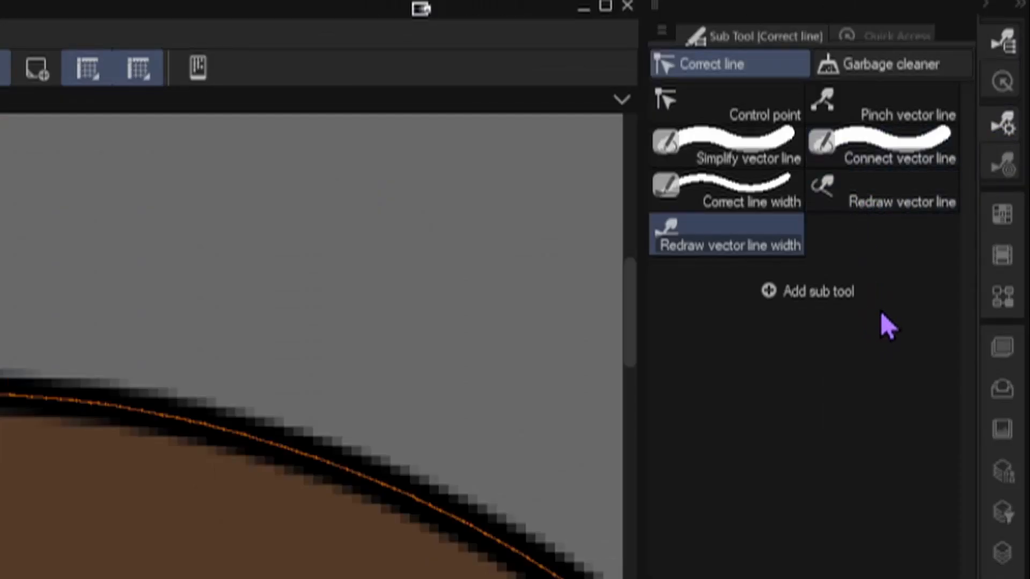
{"action": "left_click", "coordinate": [906, 147]}
{"action": "left_click_drag", "start_coordinate": [455, 191], "coordinate": [457, 191]}
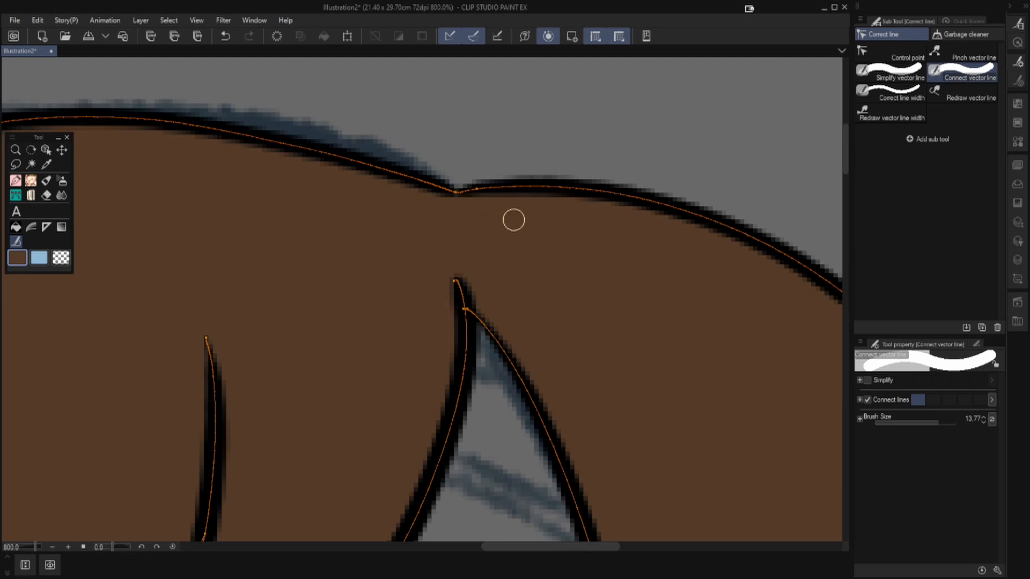
{"action": "scroll", "coordinate": [636, 294], "scroll_direction": "down", "scroll_amount": 2}
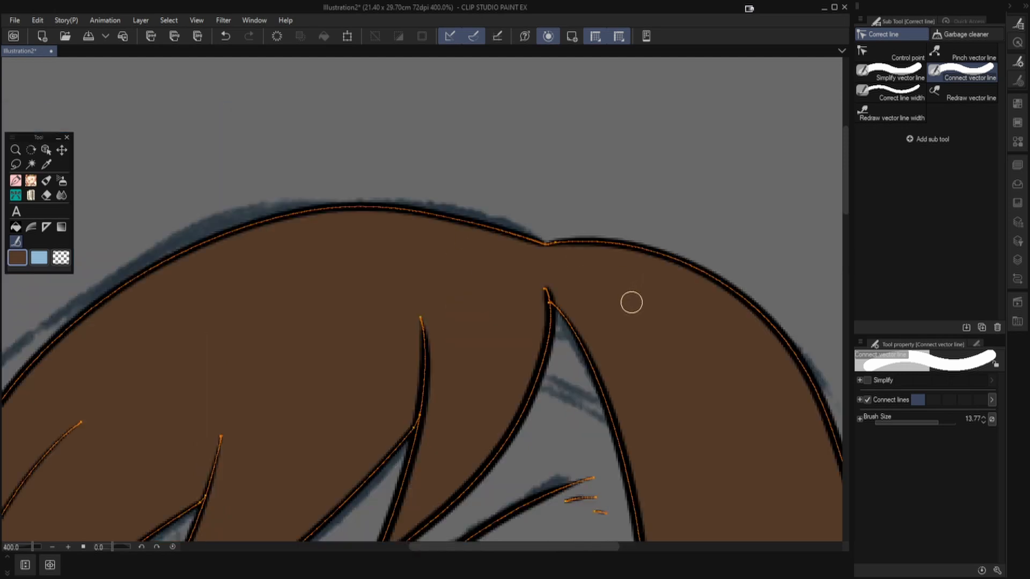
{"action": "scroll", "coordinate": [657, 323], "scroll_direction": "down", "scroll_amount": 2}
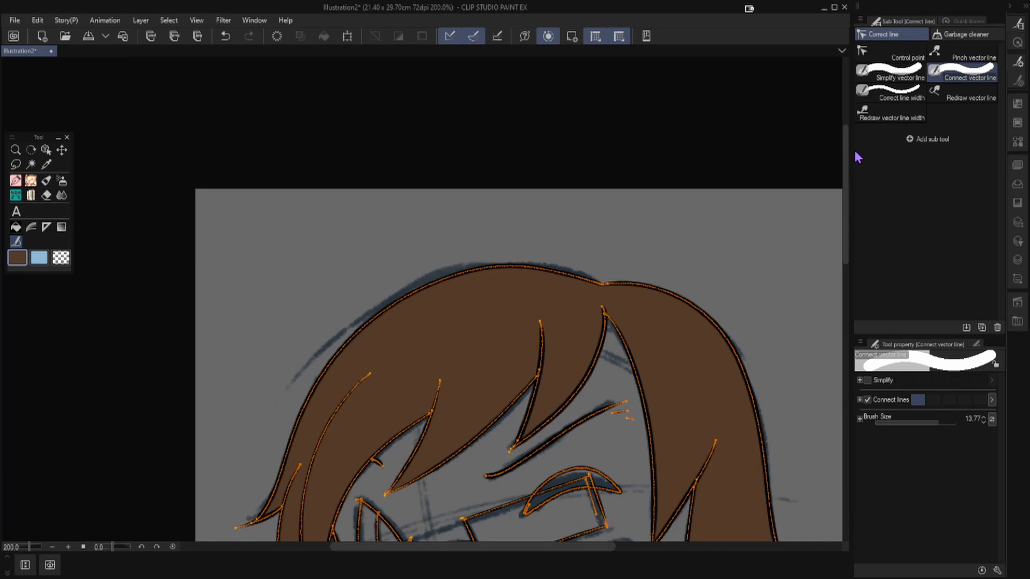
Simplify the vector lines along the chin, the inner right strands and the lower left hair with Simplify vector line.
{"action": "left_click_drag", "start_coordinate": [848, 175], "coordinate": [863, 259]}
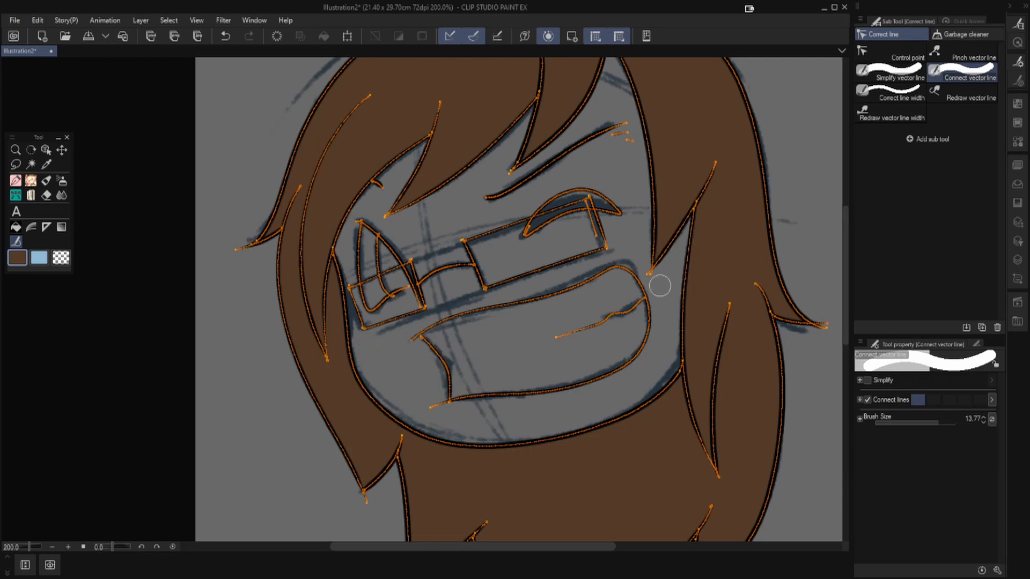
{"action": "key", "text": "e"}
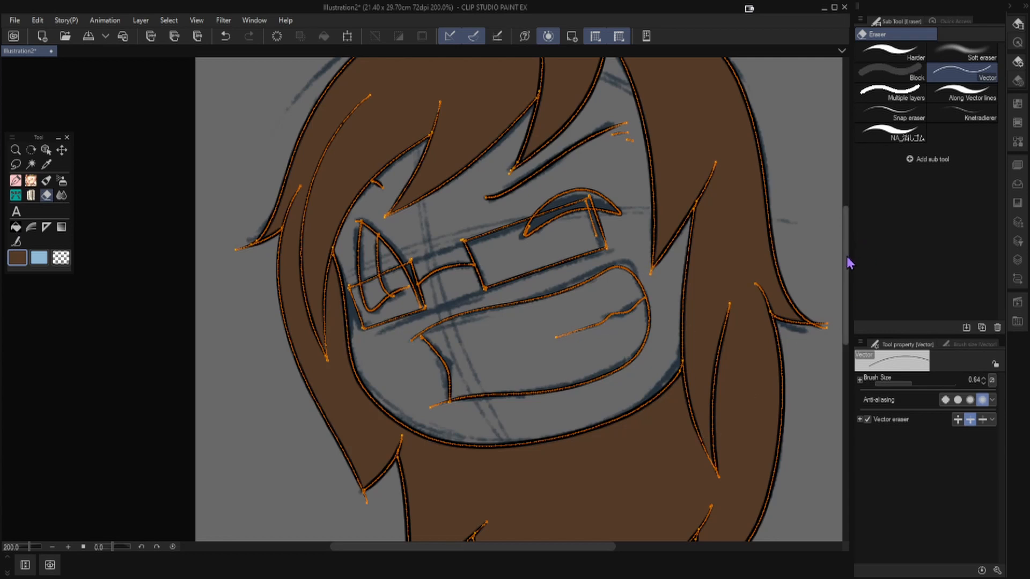
{"action": "scroll", "coordinate": [813, 299], "scroll_direction": "down", "scroll_amount": 5}
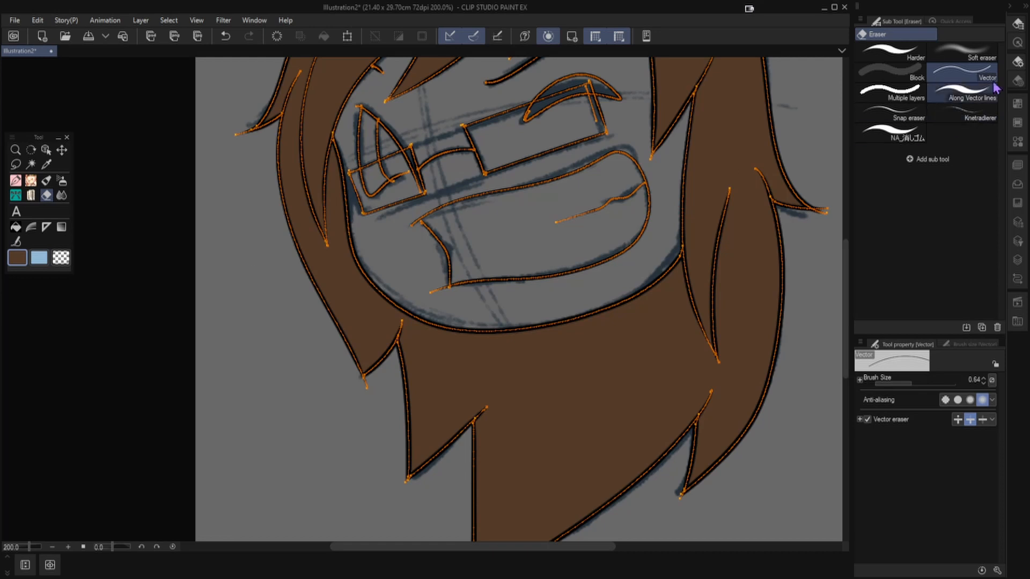
{"action": "left_click", "coordinate": [15, 244]}
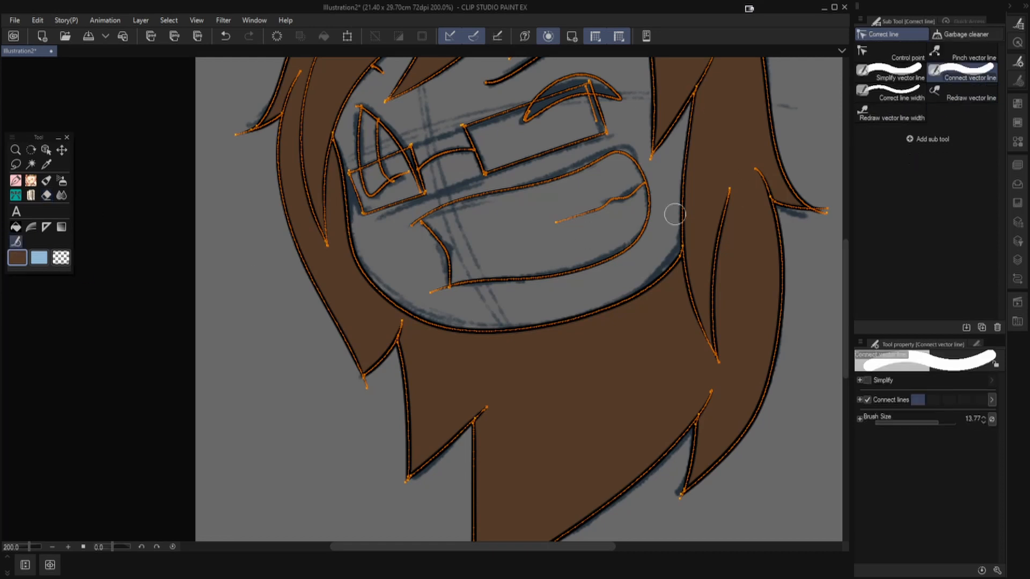
{"action": "mouse_move", "coordinate": [347, 246]}
{"action": "left_mouse_down"}
{"action": "mouse_move", "coordinate": [437, 326]}
{"action": "mouse_move", "coordinate": [523, 338]}
{"action": "mouse_move", "coordinate": [654, 281]}
{"action": "mouse_move", "coordinate": [605, 311]}
{"action": "left_mouse_up"}
{"action": "mouse_move", "coordinate": [697, 106]}
{"action": "left_mouse_down"}
{"action": "mouse_move", "coordinate": [680, 218]}
{"action": "mouse_move", "coordinate": [695, 365]}
{"action": "left_mouse_up"}
{"action": "left_click_drag", "start_coordinate": [730, 159], "coordinate": [706, 349]}
{"action": "mouse_move", "coordinate": [393, 340]}
{"action": "left_mouse_down"}
{"action": "mouse_move", "coordinate": [407, 490]}
{"action": "mouse_move", "coordinate": [505, 378]}
{"action": "left_mouse_up"}
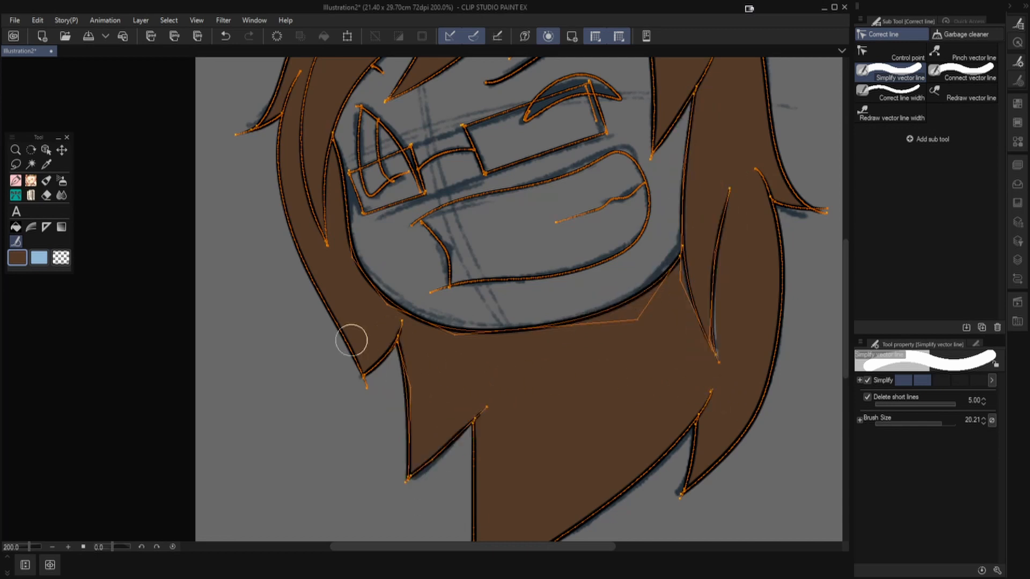
Simplify the vector lines of the outer left side strand and the outer right hair, and inspect how they deviate from the fill.
{"action": "mouse_move", "coordinate": [303, 63]}
{"action": "left_mouse_down"}
{"action": "mouse_move", "coordinate": [280, 156]}
{"action": "mouse_move", "coordinate": [321, 297]}
{"action": "mouse_move", "coordinate": [391, 426]}
{"action": "left_mouse_up"}
{"action": "left_click_drag", "start_coordinate": [403, 338], "coordinate": [354, 401]}
{"action": "mouse_move", "coordinate": [770, 168]}
{"action": "left_mouse_down"}
{"action": "mouse_move", "coordinate": [777, 337]}
{"action": "mouse_move", "coordinate": [701, 488]}
{"action": "left_mouse_up"}
{"action": "left_click_drag", "start_coordinate": [765, 398], "coordinate": [664, 498]}
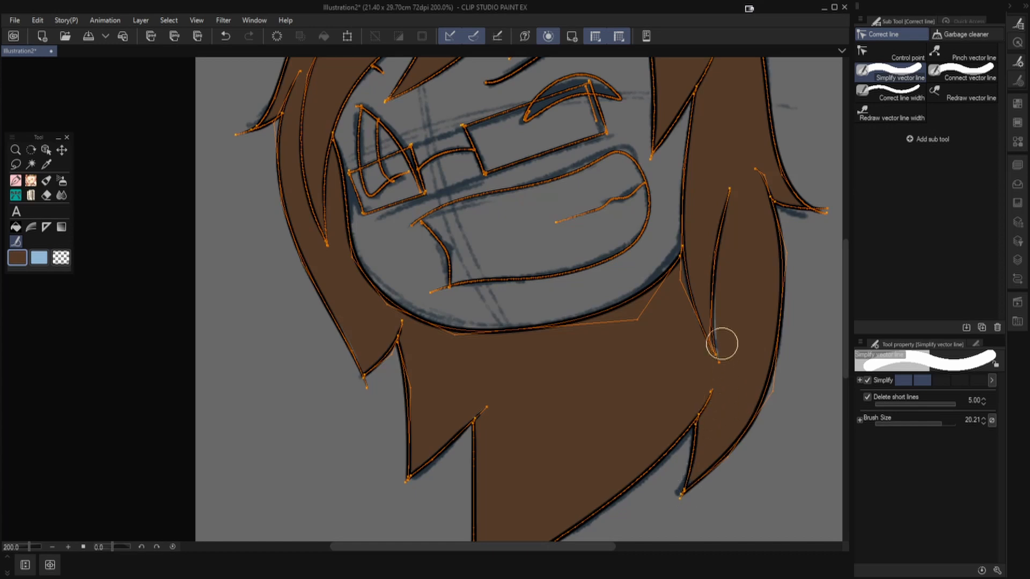
{"action": "scroll", "coordinate": [721, 349], "scroll_direction": "up", "scroll_amount": 4}
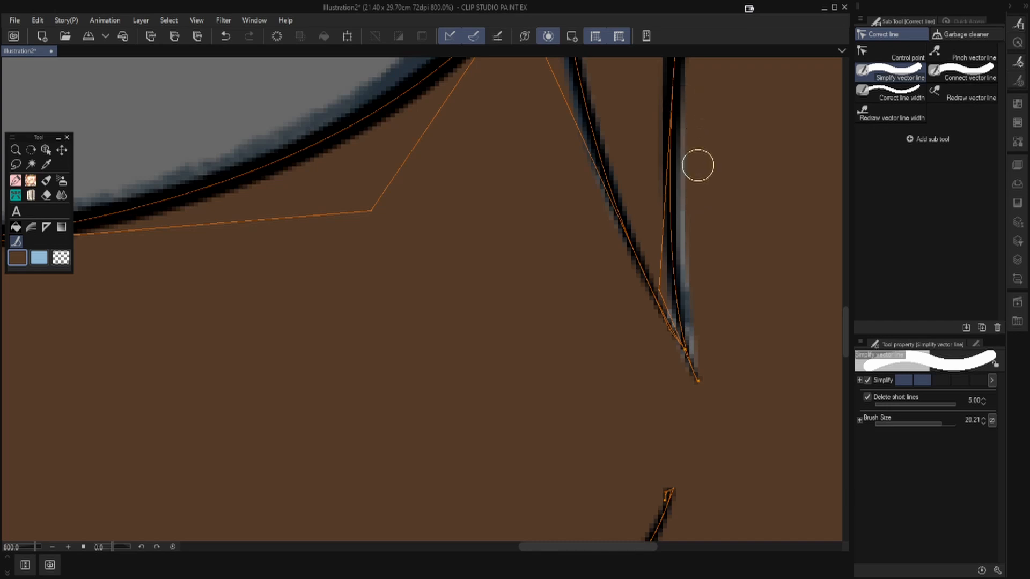
{"action": "left_click_drag", "start_coordinate": [705, 167], "coordinate": [479, 291]}
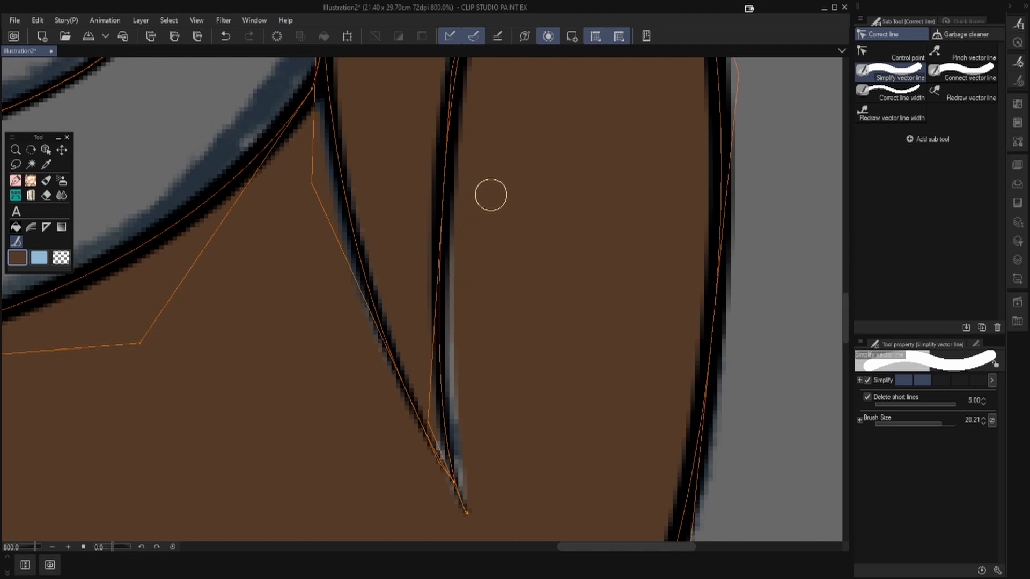
{"action": "scroll", "coordinate": [507, 192], "scroll_direction": "down", "scroll_amount": 2}
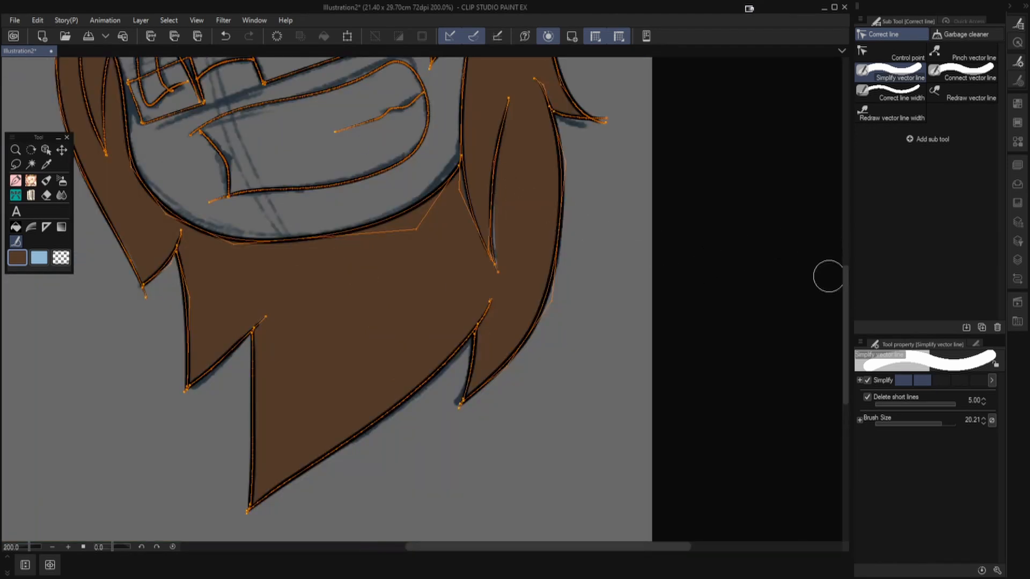
{"action": "left_click_drag", "start_coordinate": [845, 316], "coordinate": [863, 259]}
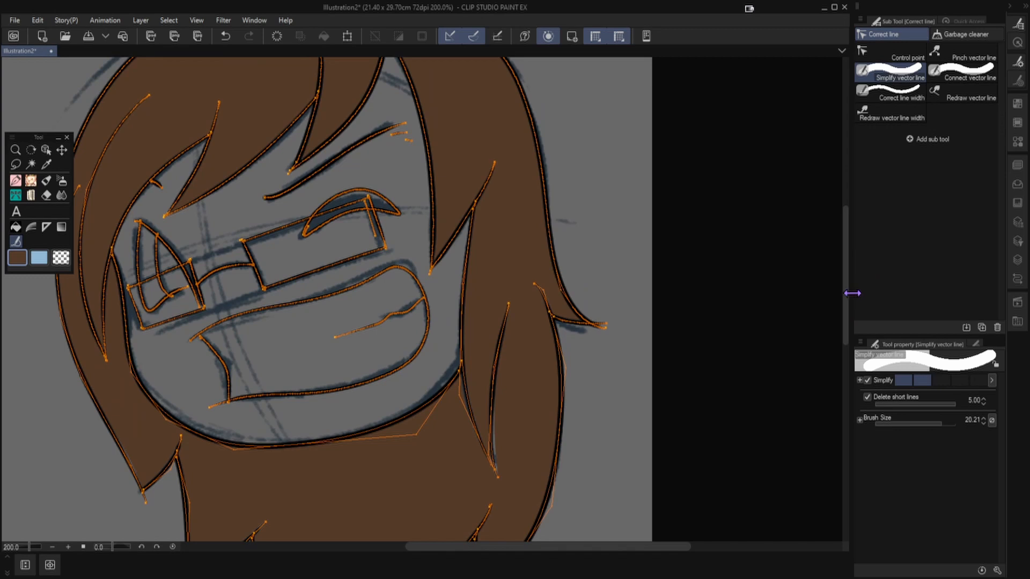
{"action": "left_click_drag", "start_coordinate": [850, 298], "coordinate": [851, 279]}
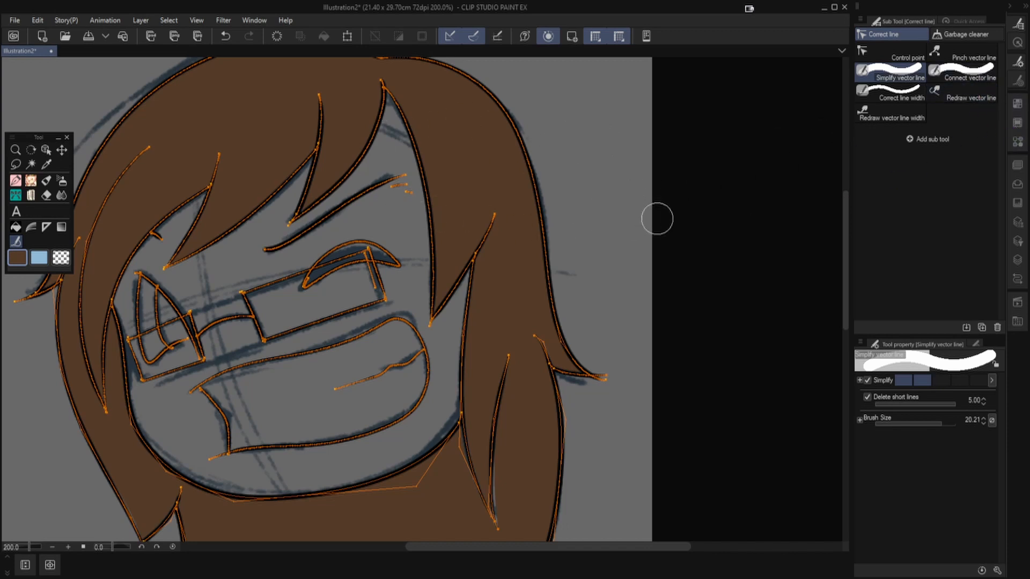
Choose the Fill-in-mono pen marker and make Layer 2 active for painting within the reference layer's lines.
{"action": "key", "text": "p"}
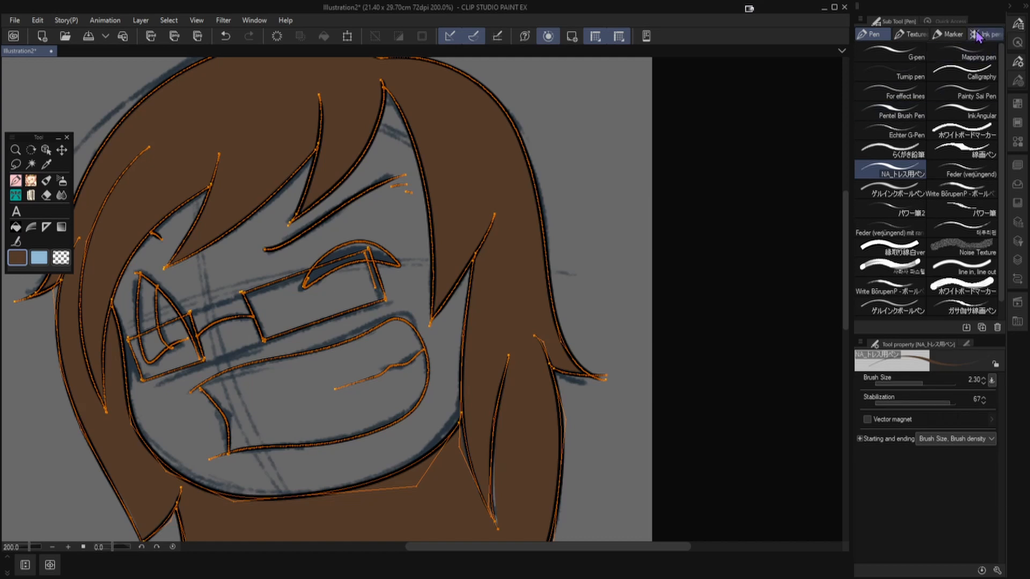
{"action": "key", "text": "p"}
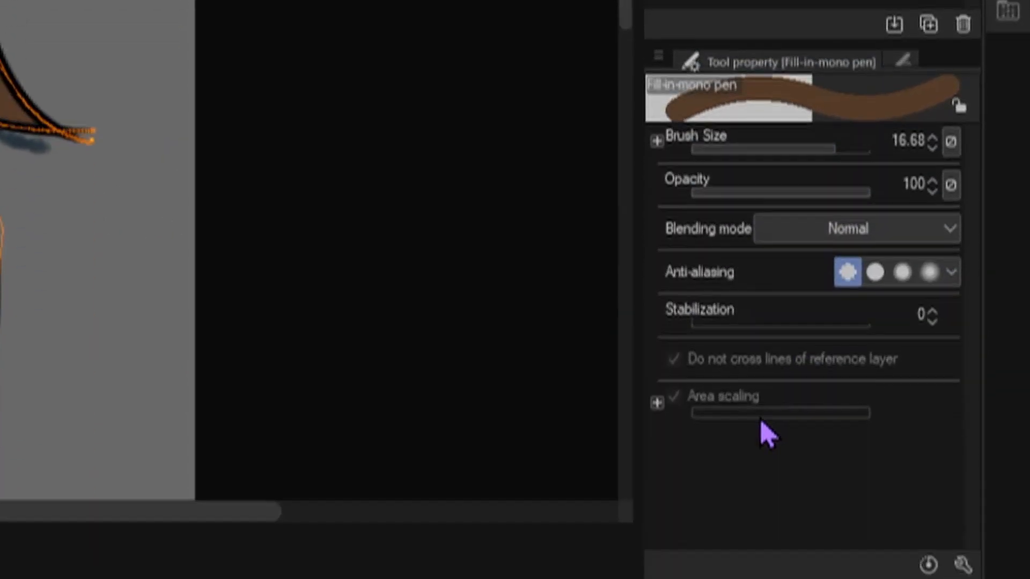
{"action": "left_click", "coordinate": [1007, 11]}
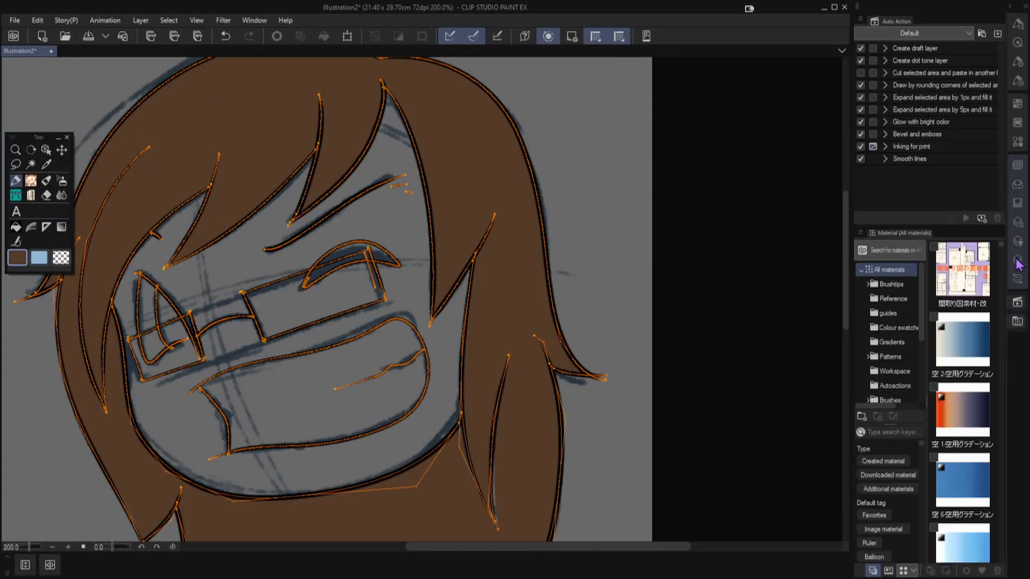
{"action": "left_click", "coordinate": [1017, 261]}
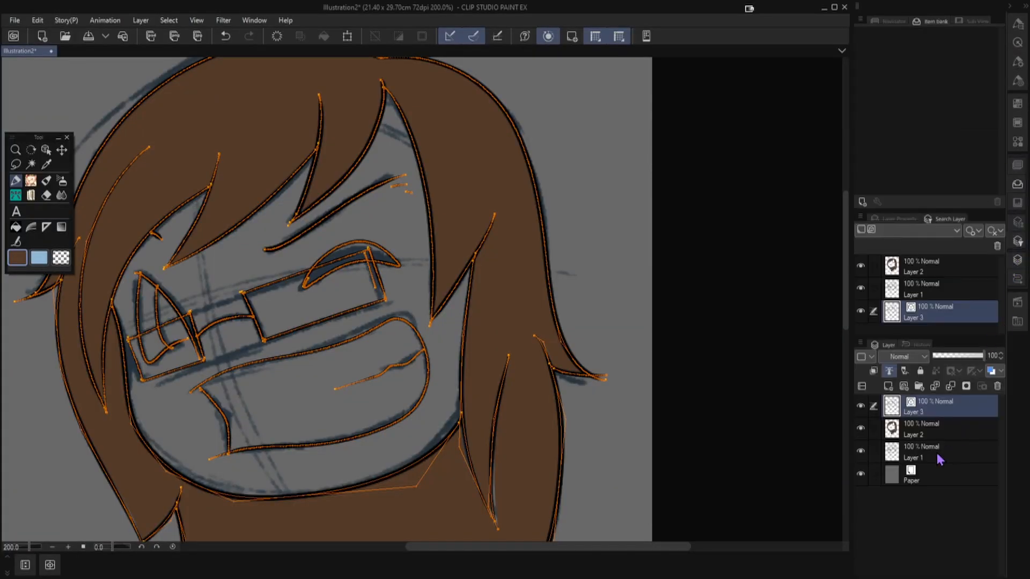
{"action": "left_click", "coordinate": [929, 431]}
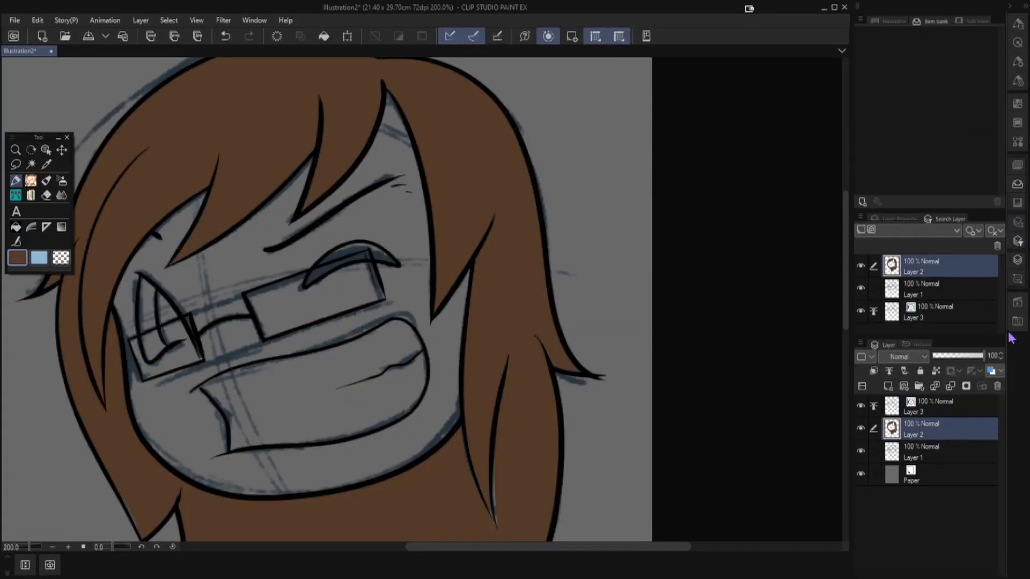
{"action": "left_click", "coordinate": [1012, 42]}
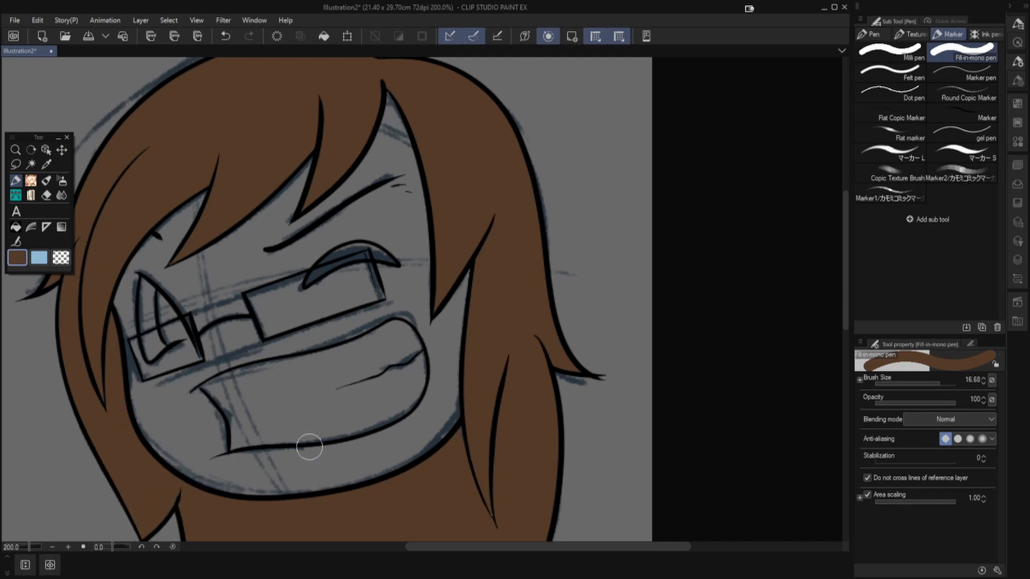
{"action": "left_click_drag", "start_coordinate": [567, 548], "coordinate": [529, 547]}
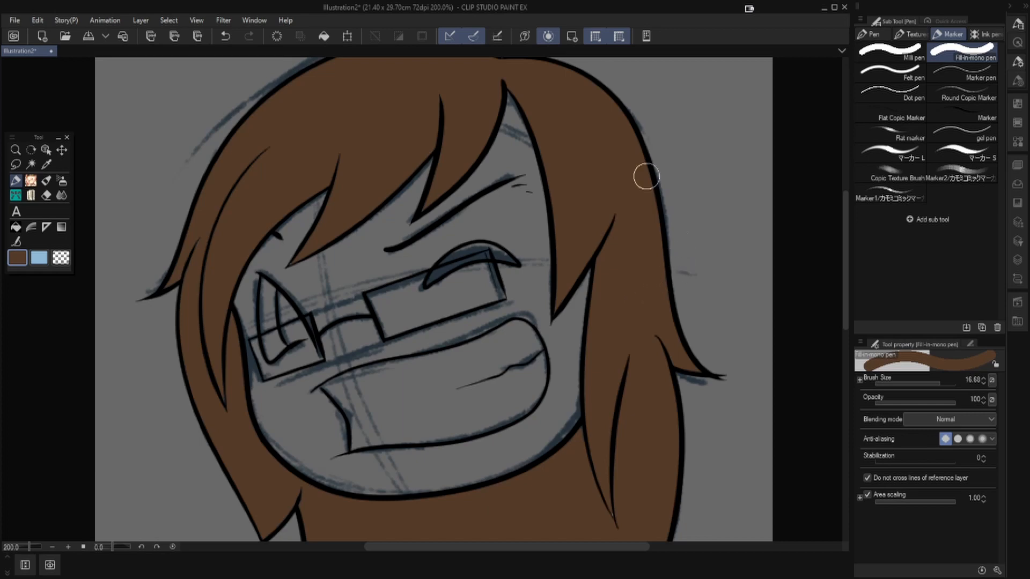
{"action": "left_click", "coordinate": [436, 222], "text": "alt"}
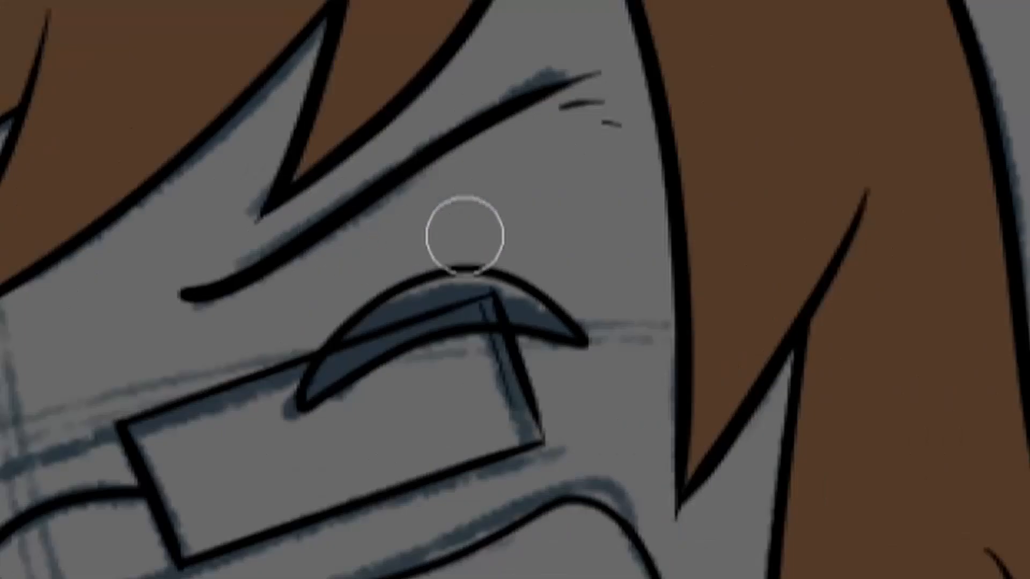
Fill the closed eye's lash crescent with black within the reference lines, and undo the test dabs beyond its outer tip.
{"action": "left_click_drag", "start_coordinate": [328, 379], "coordinate": [326, 384]}
{"action": "mouse_move", "coordinate": [355, 362]}
{"action": "left_mouse_down"}
{"action": "mouse_move", "coordinate": [451, 324]}
{"action": "mouse_move", "coordinate": [426, 324]}
{"action": "mouse_move", "coordinate": [457, 318]}
{"action": "mouse_move", "coordinate": [435, 321]}
{"action": "mouse_move", "coordinate": [418, 291]}
{"action": "mouse_move", "coordinate": [372, 321]}
{"action": "mouse_move", "coordinate": [478, 273]}
{"action": "mouse_move", "coordinate": [544, 314]}
{"action": "left_mouse_up"}
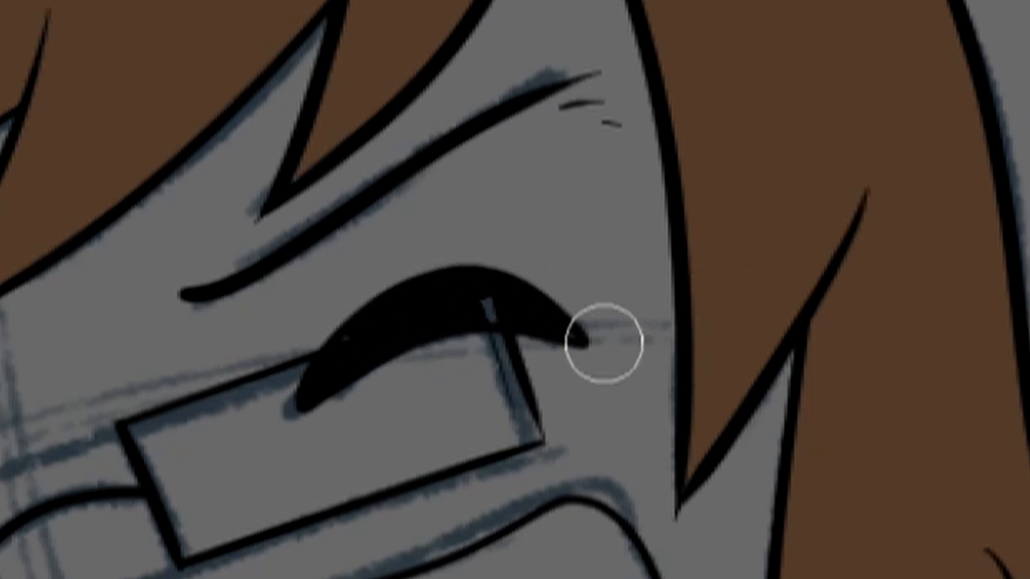
{"action": "left_click", "coordinate": [584, 326]}
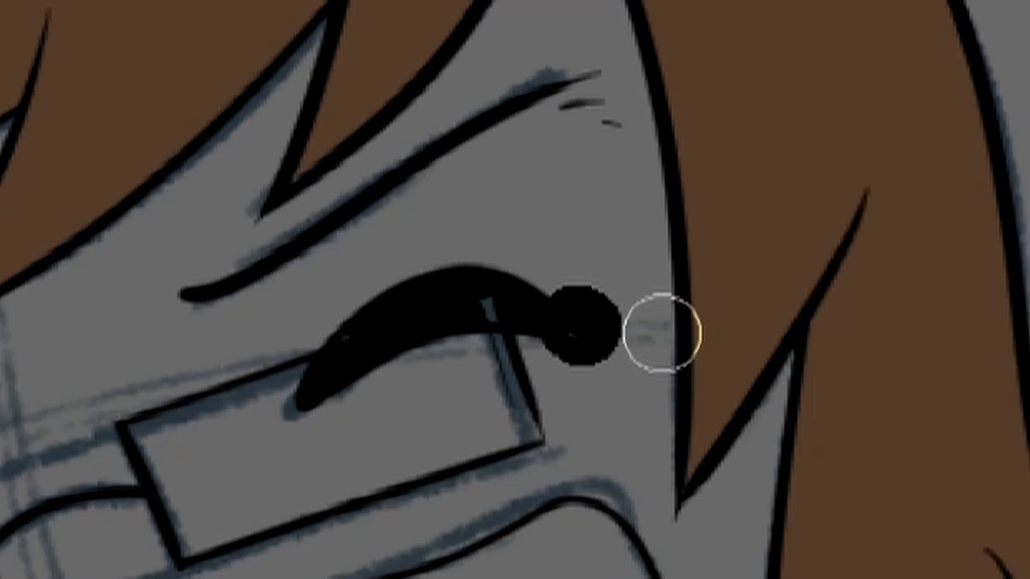
{"action": "key", "text": "ctrl+z"}
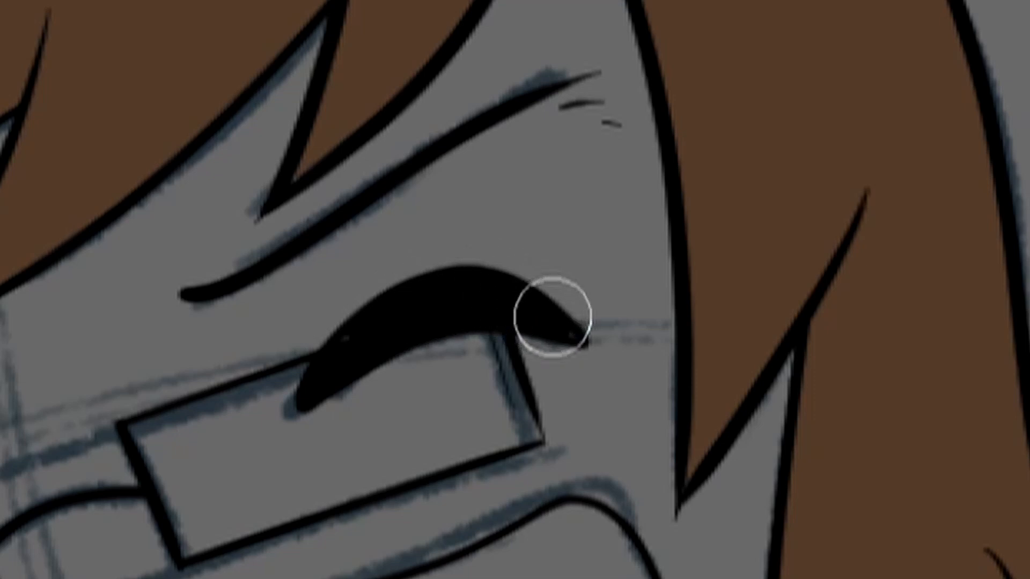
{"action": "left_click", "coordinate": [590, 328]}
{"action": "key", "text": "ctrl+z"}
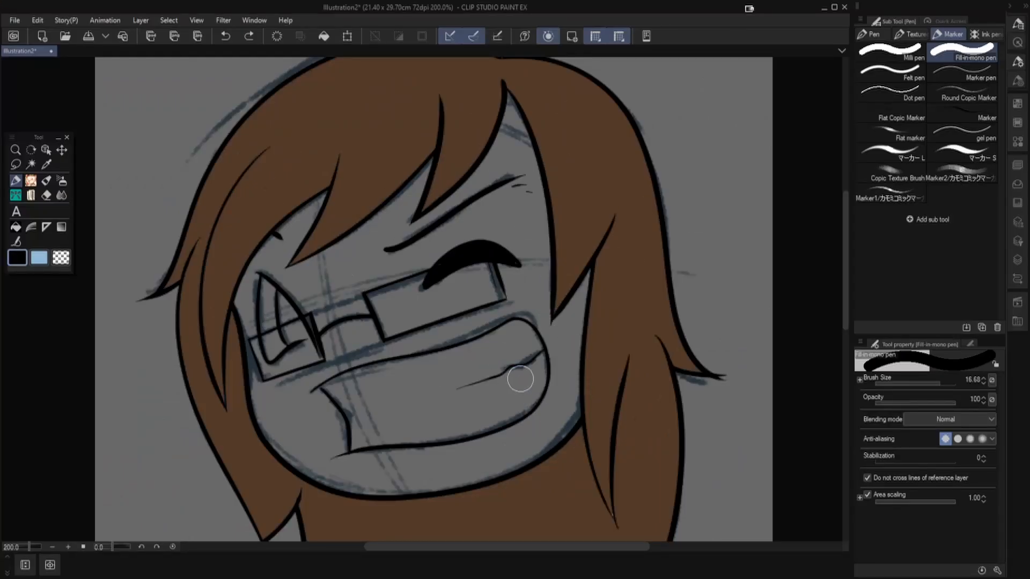
Switch to the NA_トレス用ペン pen and examine the filled lash, the face line art and the hair colouring.
{"action": "left_click", "coordinate": [456, 254]}
{"action": "scroll", "coordinate": [474, 271], "scroll_direction": "up", "scroll_amount": 3}
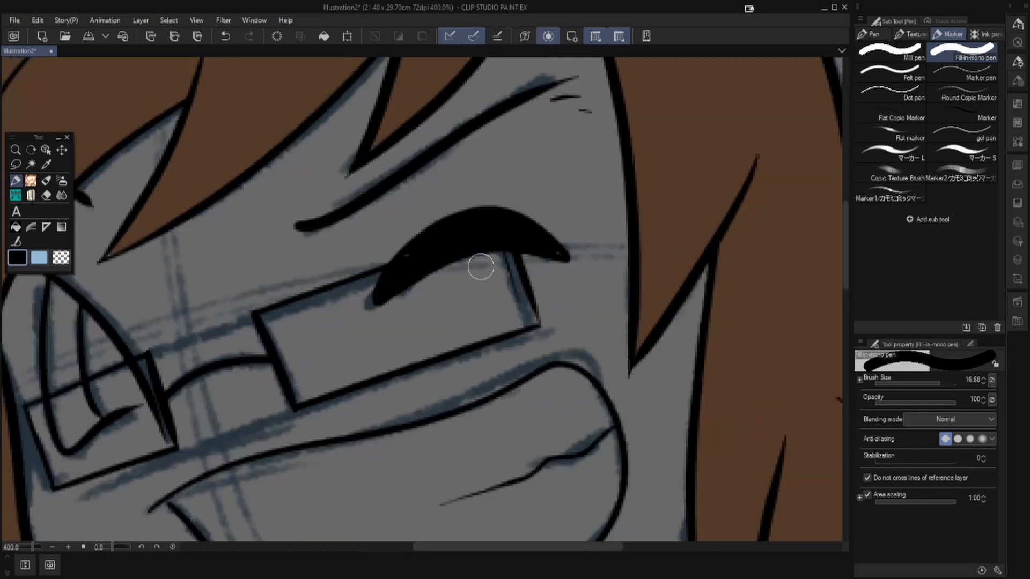
{"action": "key", "text": "j"}
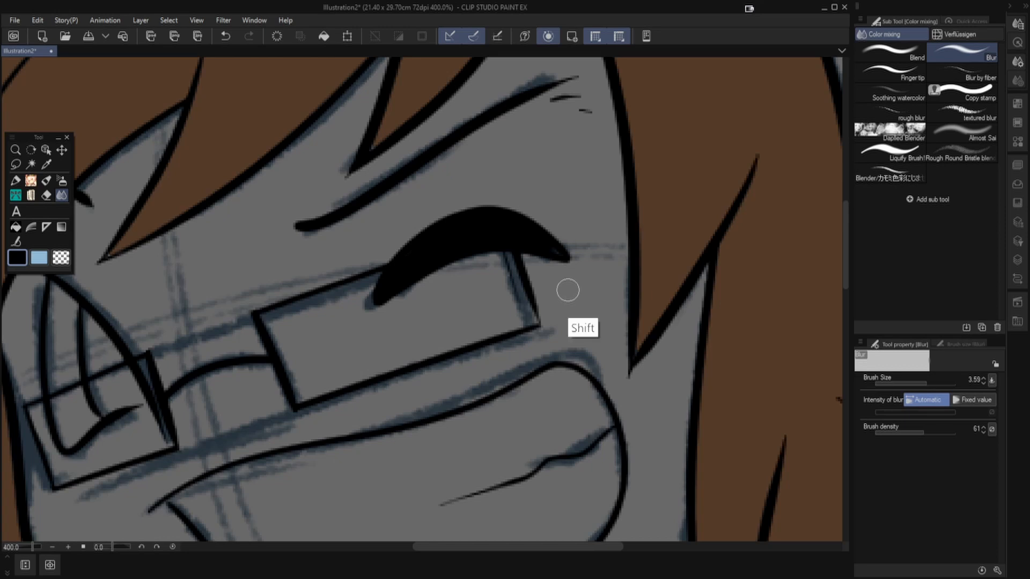
{"action": "key", "text": "p"}
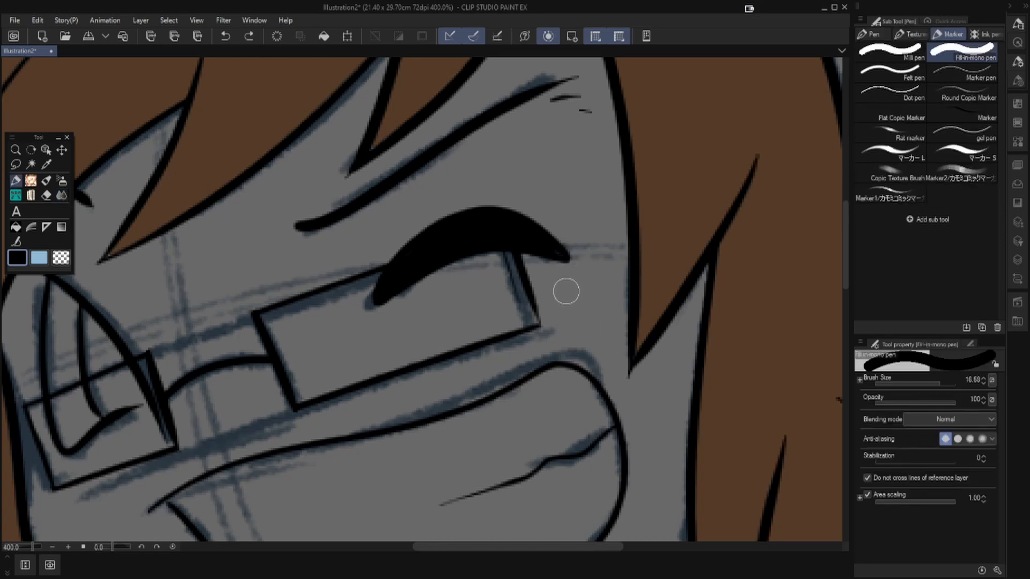
{"action": "key", "text": "p"}
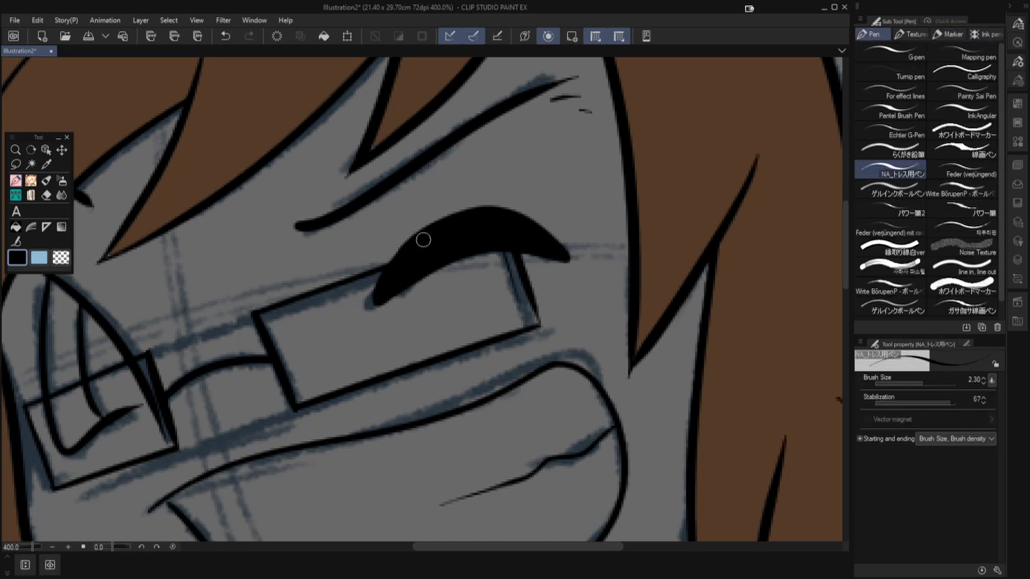
{"action": "scroll", "coordinate": [548, 303], "scroll_direction": "down", "scroll_amount": 3}
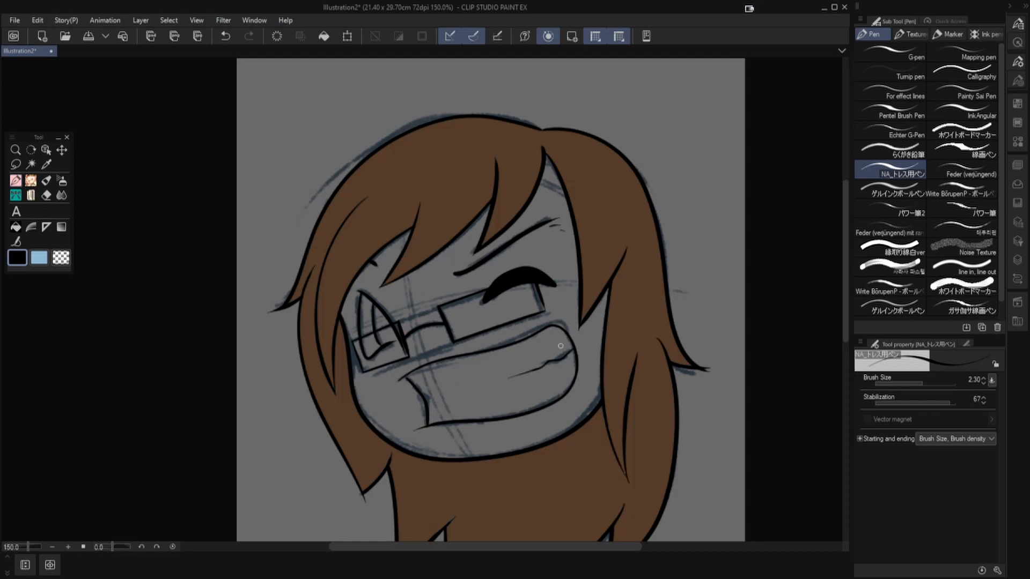
{"action": "scroll", "coordinate": [495, 346], "scroll_direction": "up", "scroll_amount": 3}
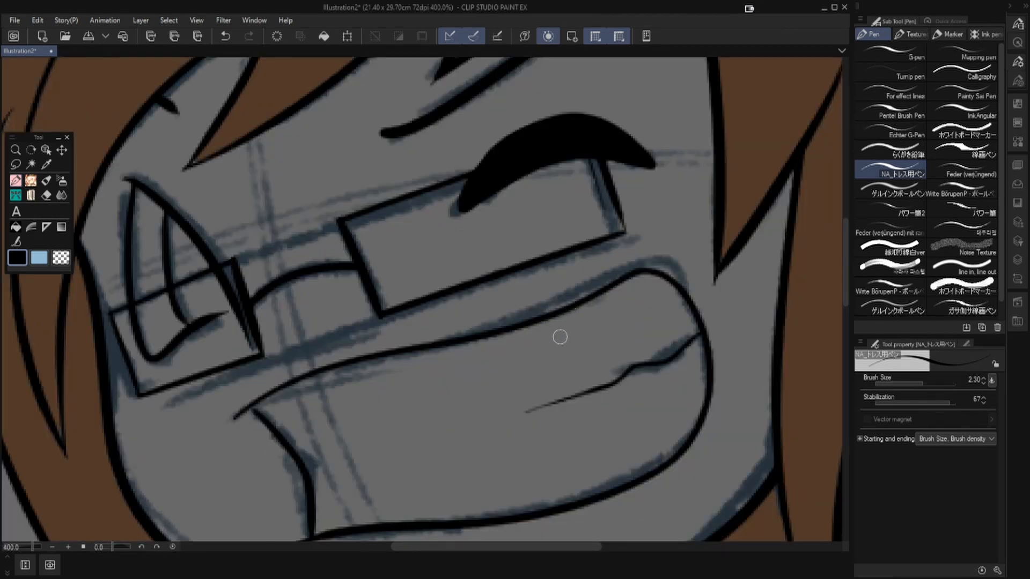
{"action": "scroll", "coordinate": [555, 343], "scroll_direction": "down", "scroll_amount": 2}
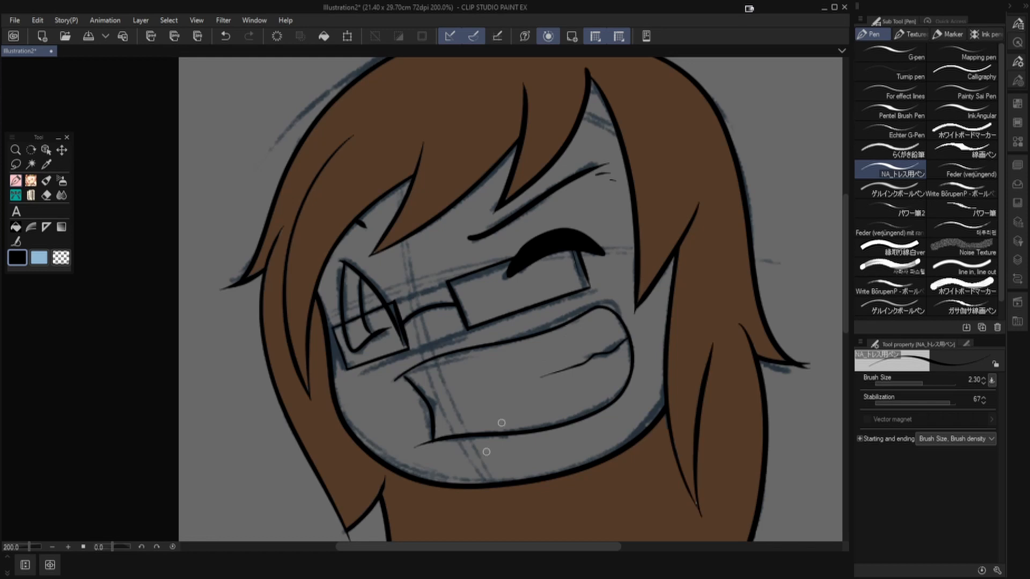
{"action": "left_click_drag", "start_coordinate": [464, 554], "coordinate": [487, 558]}
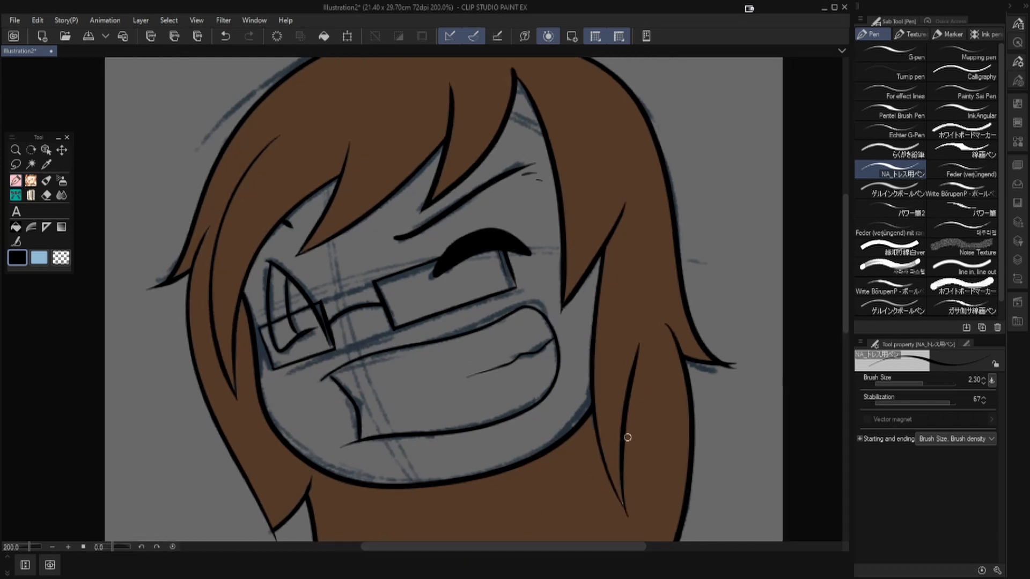
{"action": "left_click_drag", "start_coordinate": [847, 190], "coordinate": [847, 220]}
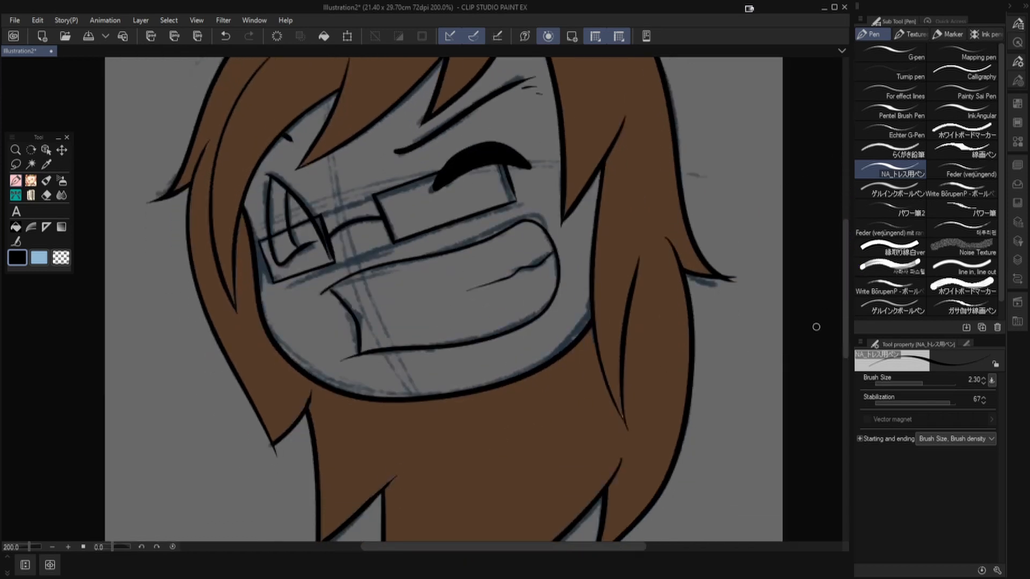
{"action": "left_click_drag", "start_coordinate": [848, 256], "coordinate": [848, 224]}
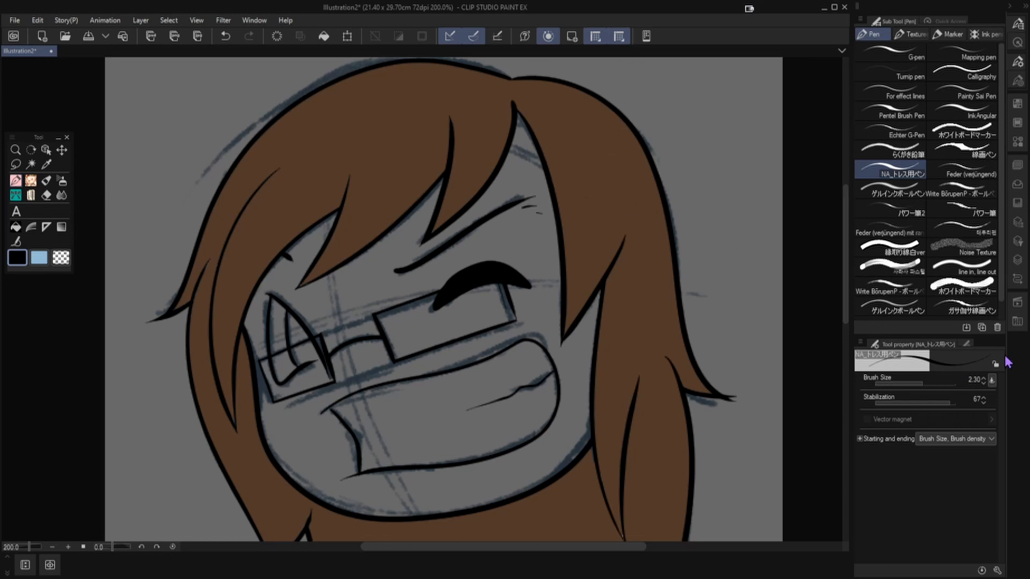
Select the chin line on Layer 3 with the Object tool and move its right-hand control point outward and back along the jaw.
{"action": "left_click", "coordinate": [1018, 225]}
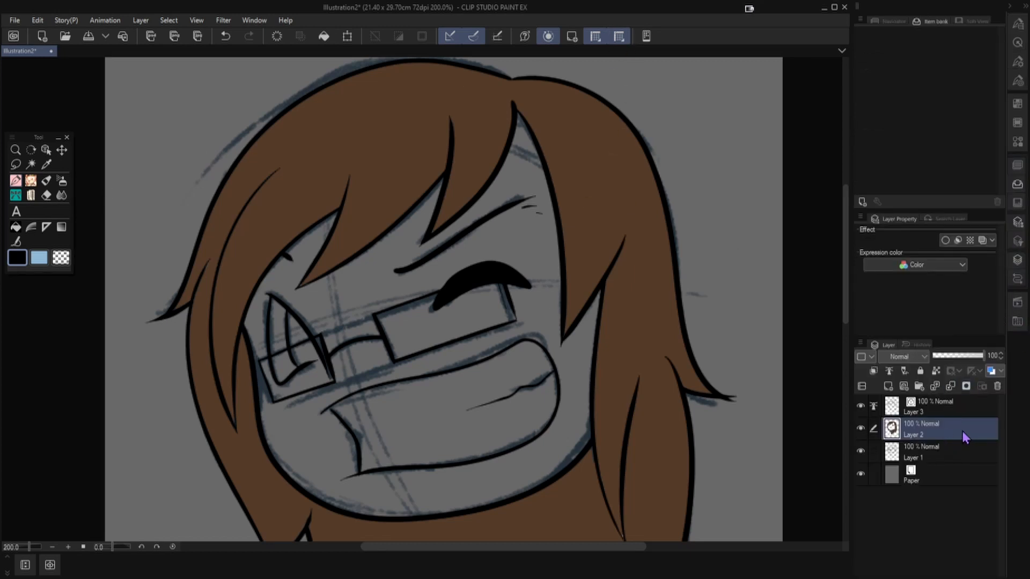
{"action": "left_click", "coordinate": [939, 407]}
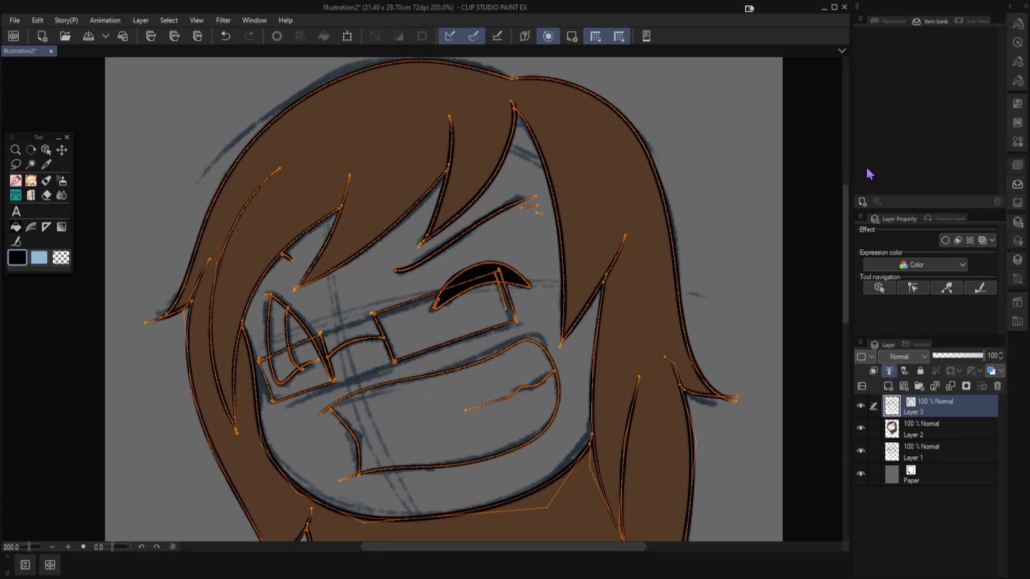
{"action": "scroll", "coordinate": [833, 264], "scroll_direction": "down", "scroll_amount": 5}
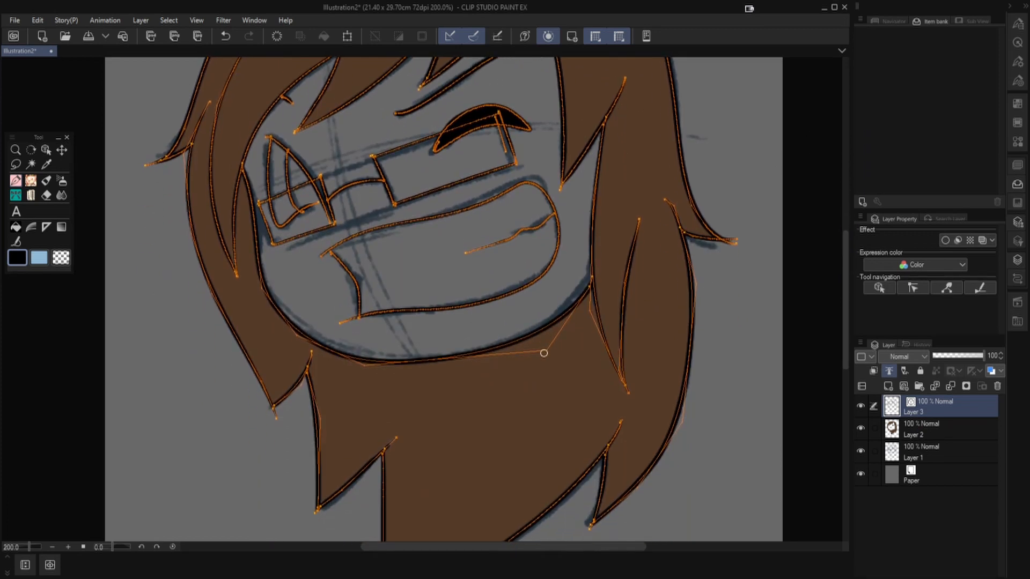
{"action": "left_click", "coordinate": [47, 150]}
{"action": "left_click", "coordinate": [545, 341]}
{"action": "left_click_drag", "start_coordinate": [547, 351], "coordinate": [606, 467]}
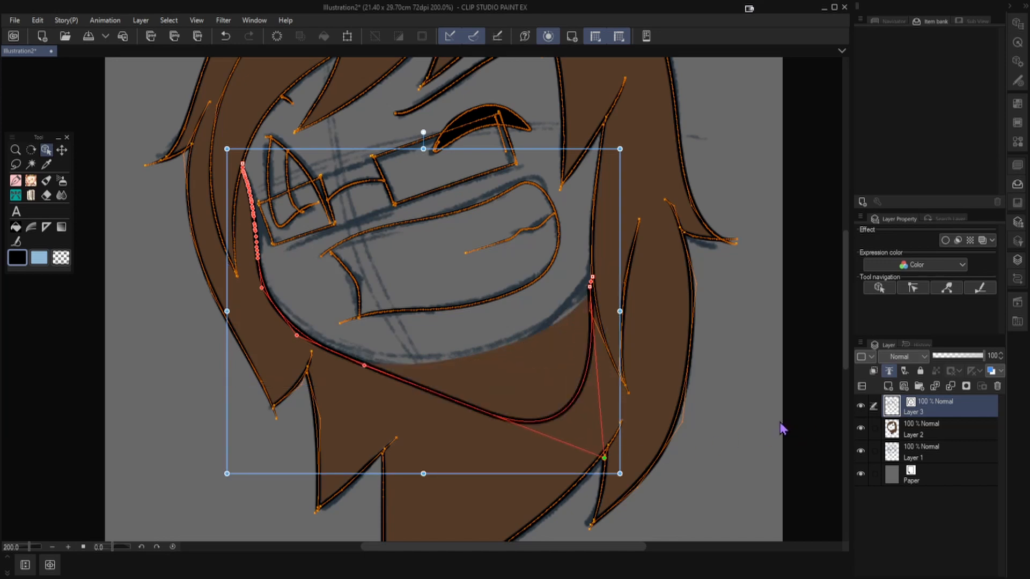
{"action": "left_click_drag", "start_coordinate": [604, 460], "coordinate": [522, 361]}
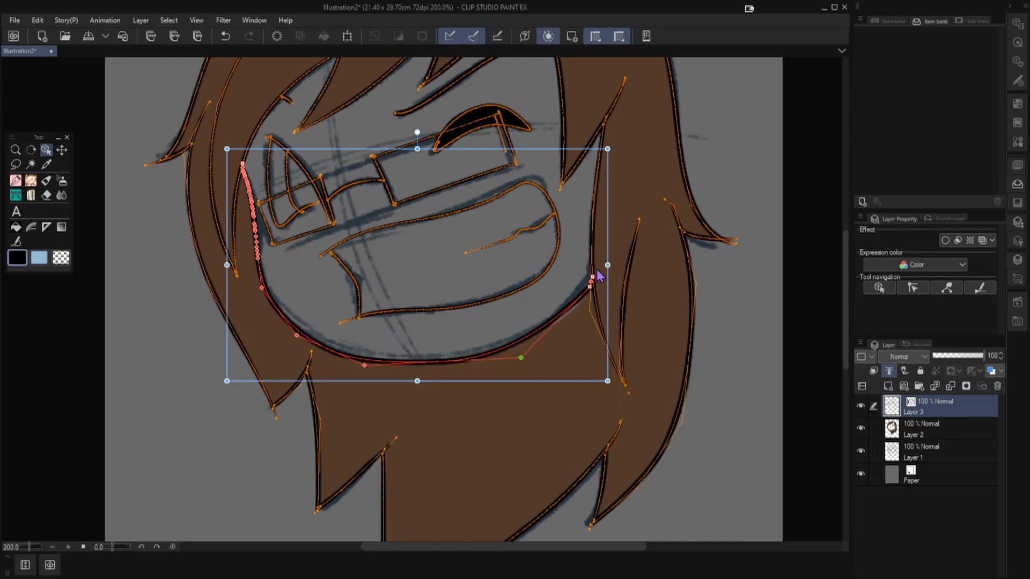
{"action": "left_click_drag", "start_coordinate": [520, 359], "coordinate": [542, 350]}
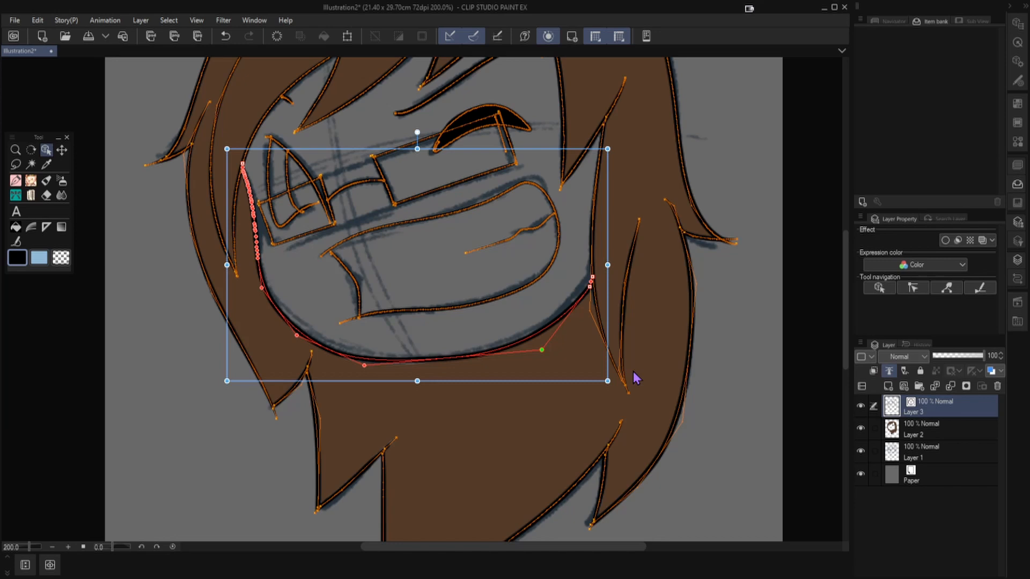
Create a new layer folder and move Layer 3 and Layer 2 into it.
{"action": "scroll", "coordinate": [634, 378], "scroll_direction": "down", "scroll_amount": 4}
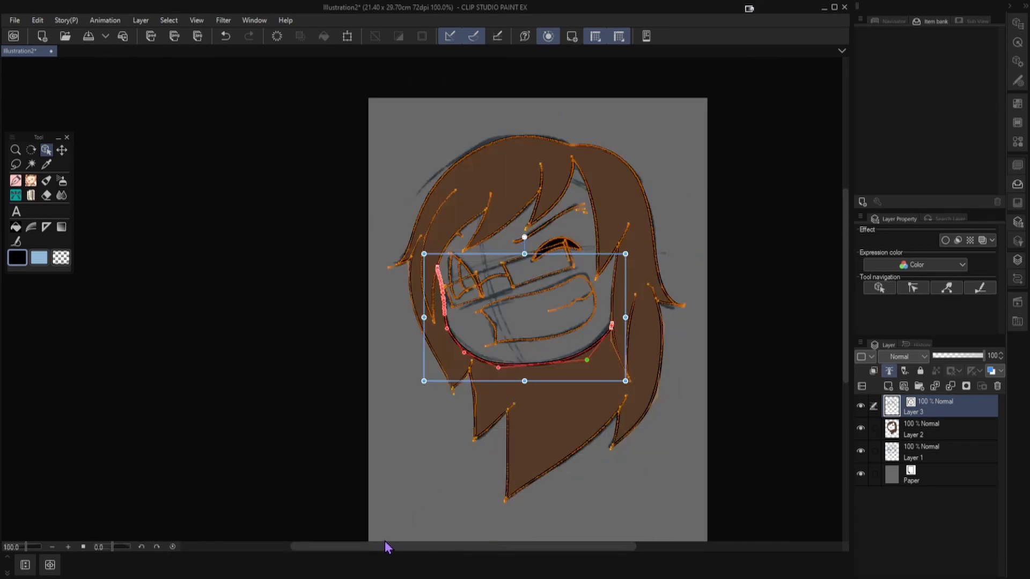
{"action": "left_click_drag", "start_coordinate": [387, 546], "coordinate": [441, 546]}
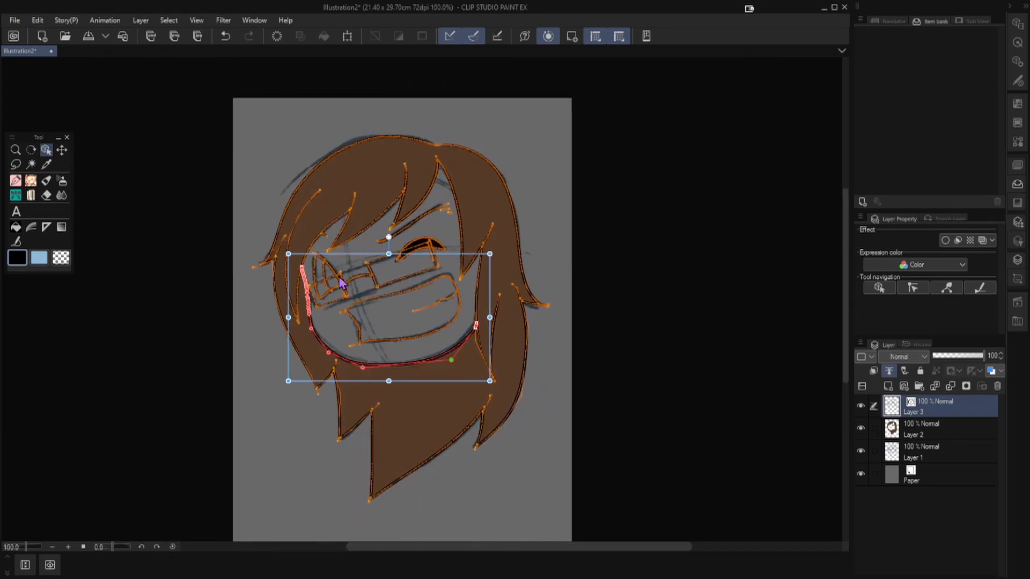
{"action": "left_click", "coordinate": [30, 150]}
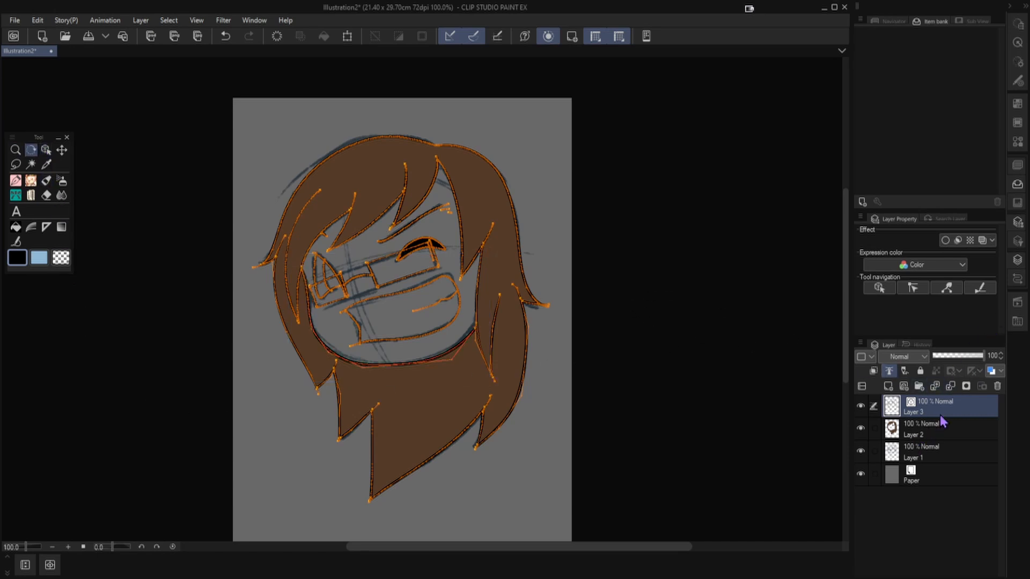
{"action": "left_click", "coordinate": [920, 387]}
{"action": "left_click", "coordinate": [943, 429]}
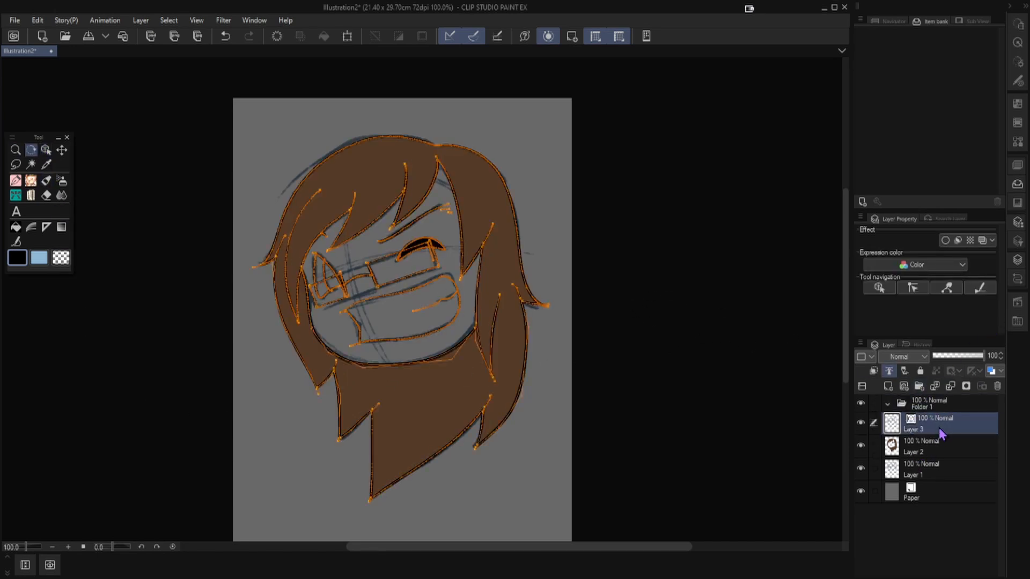
{"action": "left_click", "coordinate": [938, 445], "text": "shift"}
{"action": "left_click_drag", "start_coordinate": [937, 429], "coordinate": [938, 405]}
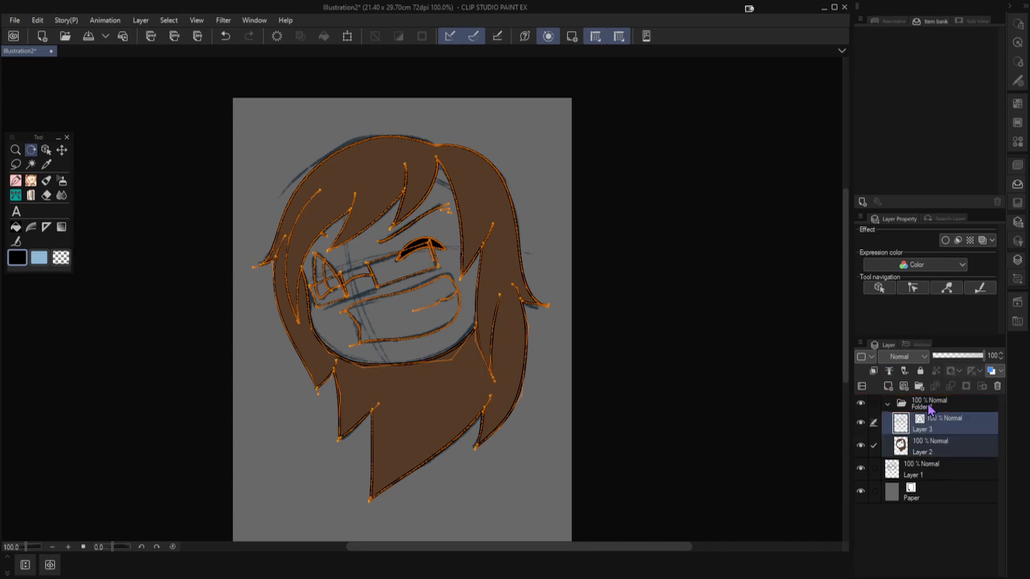
Collapse and hide the new folder, hide the sketch on Layer 1 and move that layer into the folder.
{"action": "left_click", "coordinate": [888, 405]}
{"action": "left_click", "coordinate": [860, 403]}
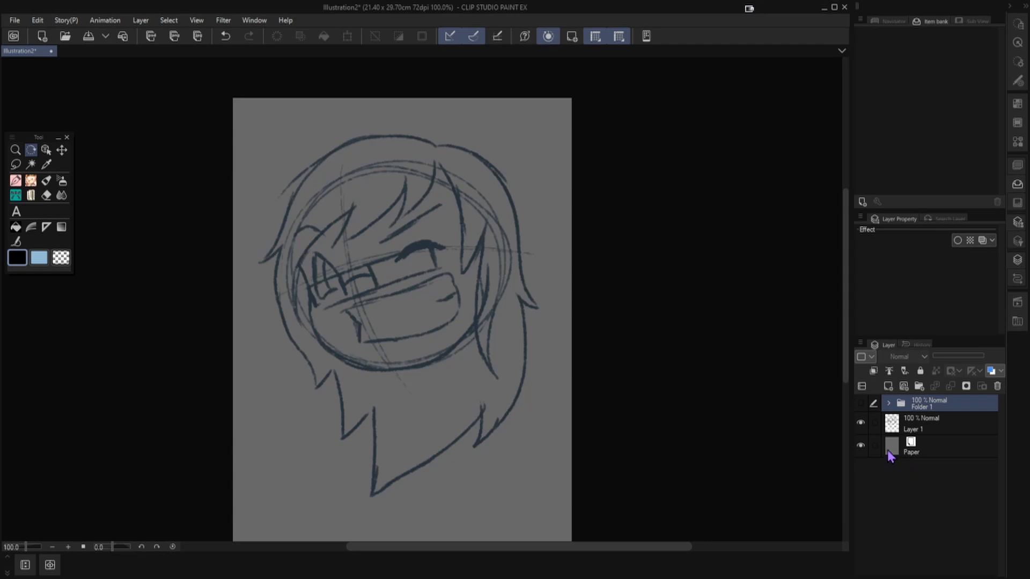
{"action": "left_click", "coordinate": [860, 422]}
{"action": "left_click_drag", "start_coordinate": [927, 429], "coordinate": [932, 403]}
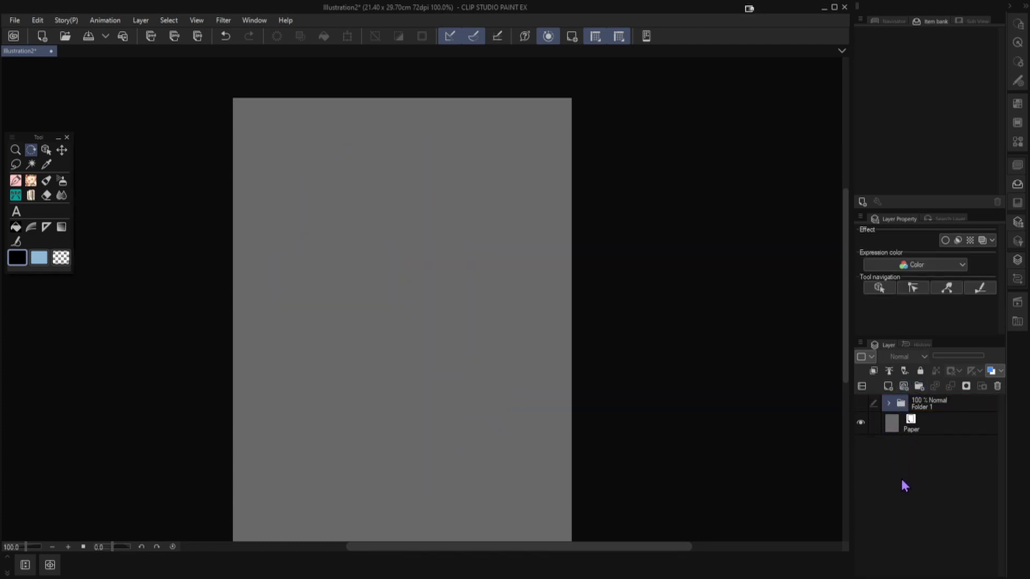
Add a new vector layer directly above the Paper layer and a new raster layer above it.
{"action": "left_click", "coordinate": [947, 422]}
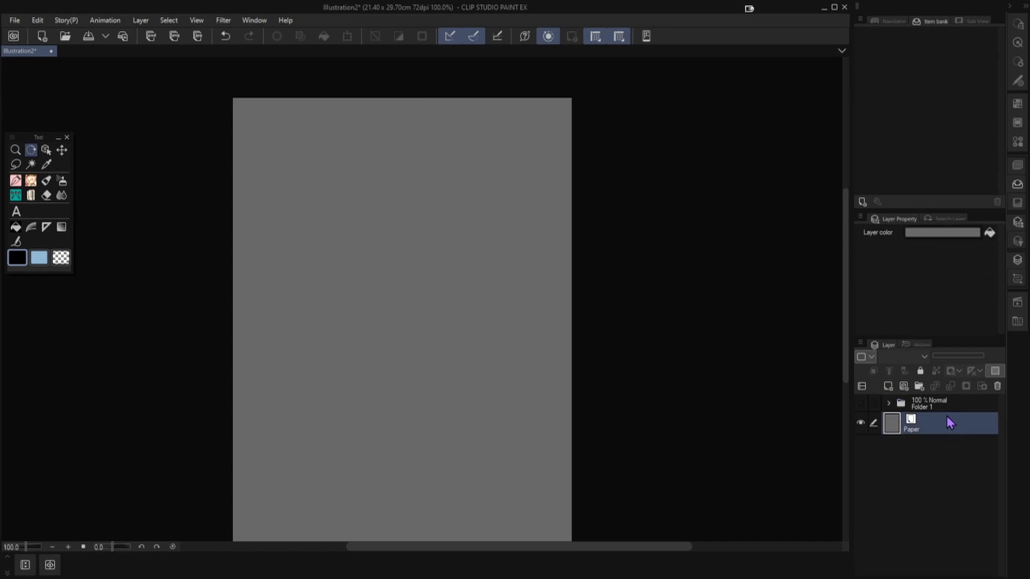
{"action": "left_click", "coordinate": [903, 386]}
{"action": "left_click", "coordinate": [887, 387]}
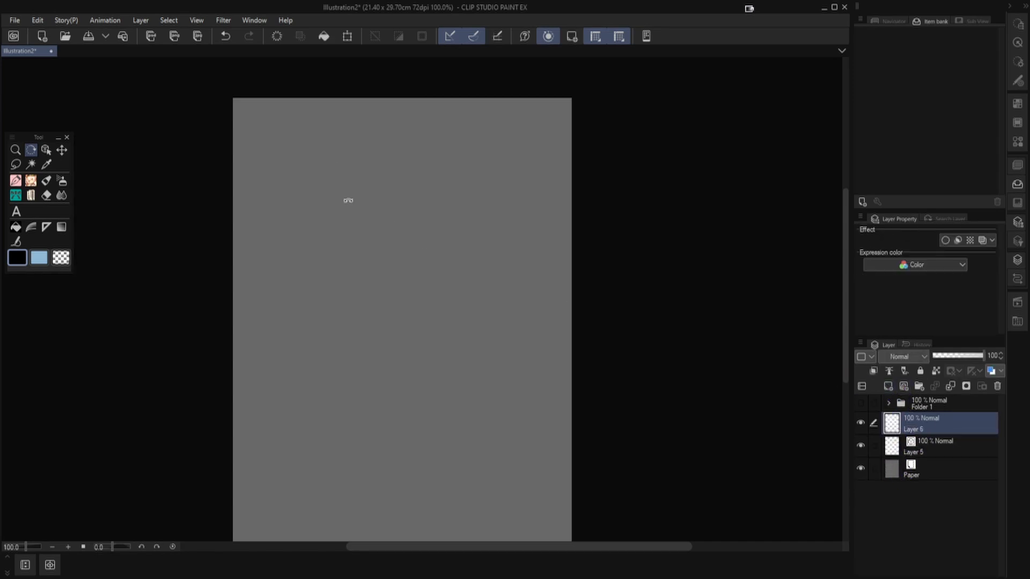
Scribble small overlapping circles on the raster layer and scale the scribble up across most of the canvas width.
{"action": "key", "text": "p"}
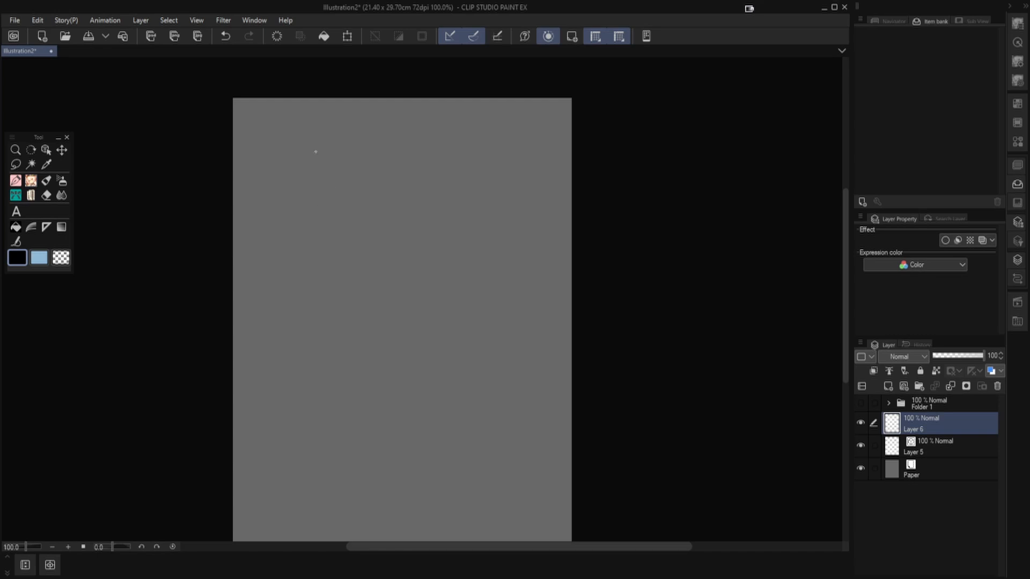
{"action": "mouse_move", "coordinate": [316, 146]}
{"action": "left_mouse_down"}
{"action": "mouse_move", "coordinate": [306, 181]}
{"action": "mouse_move", "coordinate": [301, 167]}
{"action": "left_mouse_up"}
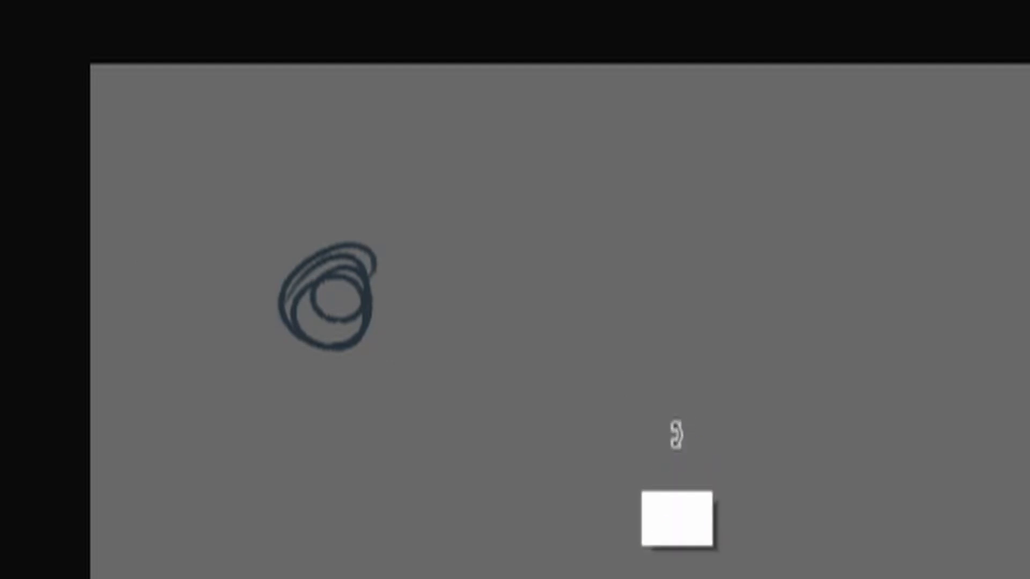
{"action": "key", "text": "ctrl+t"}
{"action": "mouse_move", "coordinate": [378, 353]}
{"action": "left_mouse_down"}
{"action": "mouse_move", "coordinate": [565, 470]}
{"action": "mouse_move", "coordinate": [1029, 578]}
{"action": "left_mouse_up"}
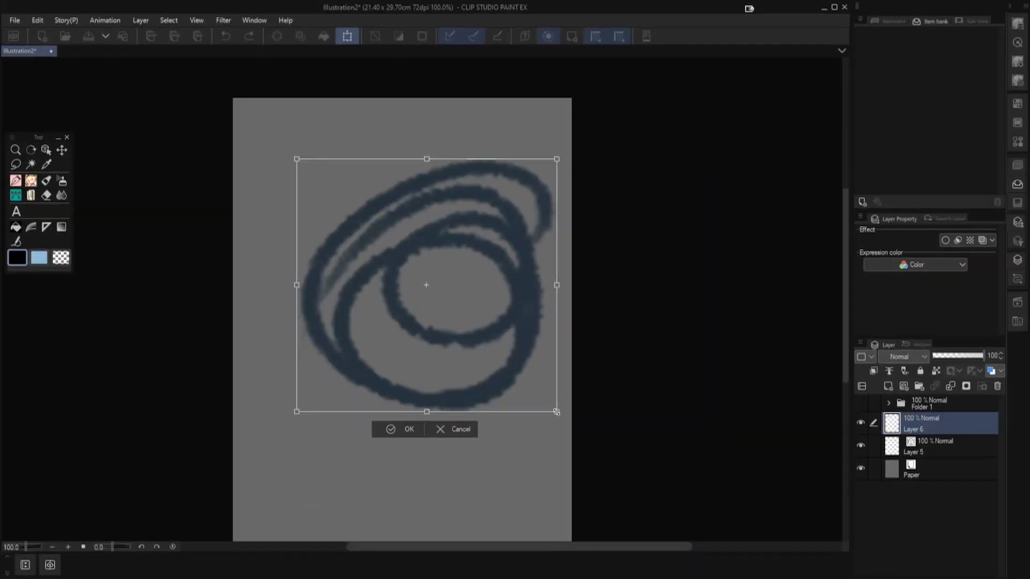
{"action": "left_click_drag", "start_coordinate": [556, 411], "coordinate": [556, 414]}
{"action": "left_click_drag", "start_coordinate": [295, 158], "coordinate": [257, 111]}
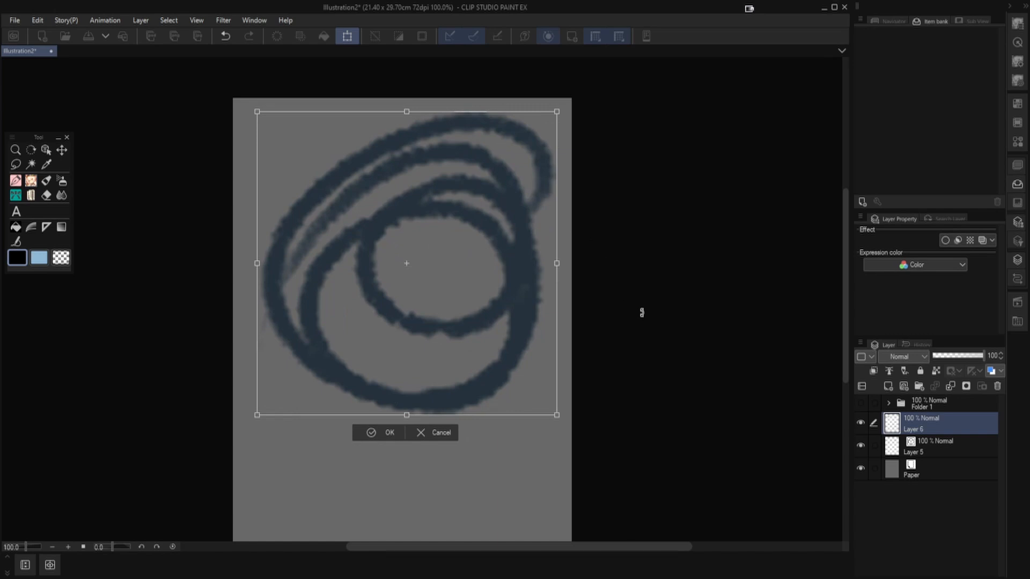
{"action": "key", "text": "Return"}
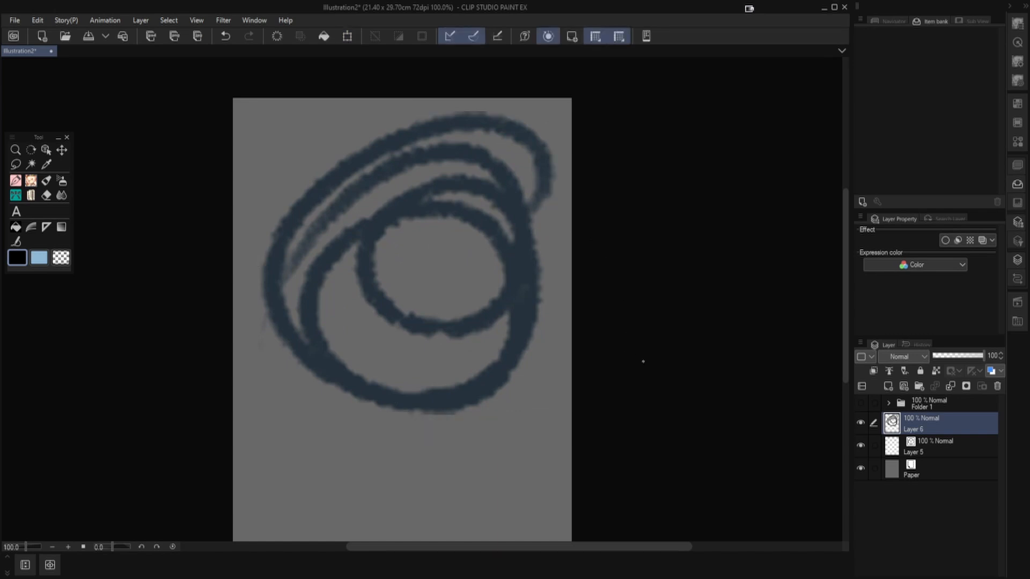
Make the new vector layer active, set the sub colour to reddish brown and scribble small overlapping circles with the pen.
{"action": "left_click", "coordinate": [947, 454]}
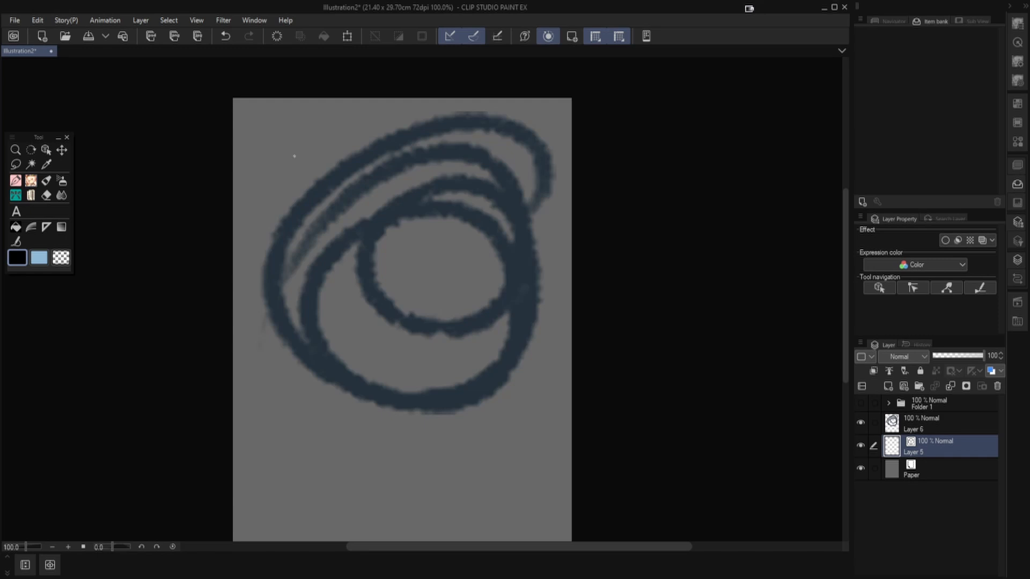
{"action": "key", "text": "p"}
{"action": "key", "text": "p"}
{"action": "double_click", "coordinate": [38, 260]}
{"action": "left_click", "coordinate": [551, 86]}
{"action": "left_click_drag", "start_coordinate": [597, 119], "coordinate": [591, 139]}
{"action": "left_click", "coordinate": [777, 26]}
{"action": "mouse_move", "coordinate": [306, 171]}
{"action": "left_mouse_down"}
{"action": "mouse_move", "coordinate": [315, 181]}
{"action": "mouse_move", "coordinate": [293, 158]}
{"action": "mouse_move", "coordinate": [311, 159]}
{"action": "mouse_move", "coordinate": [293, 176]}
{"action": "left_mouse_up"}
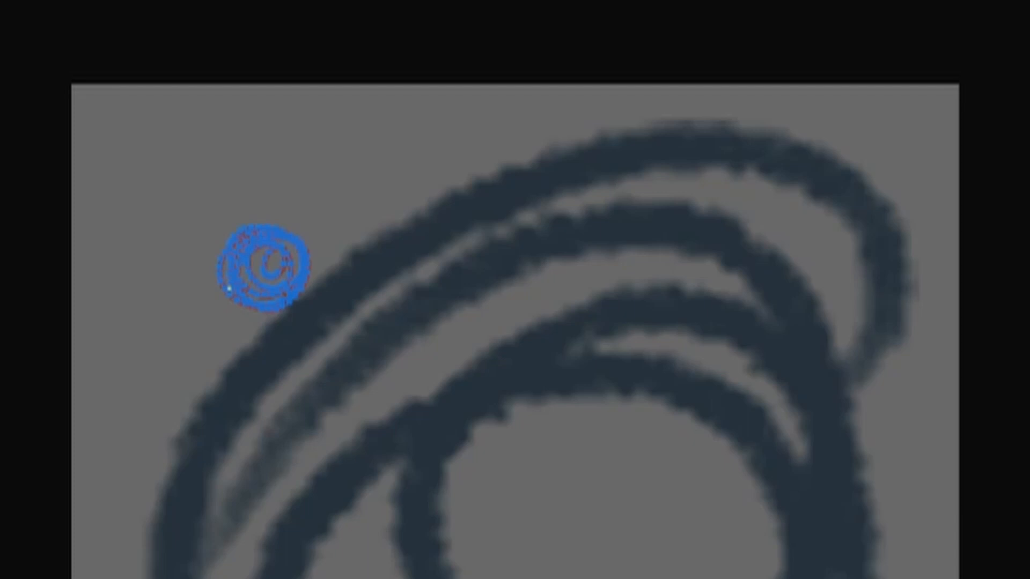
Scale the reddish-brown vector scribble up to about the size of the enlarged raster scribble.
{"action": "key", "text": "ctrl+t"}
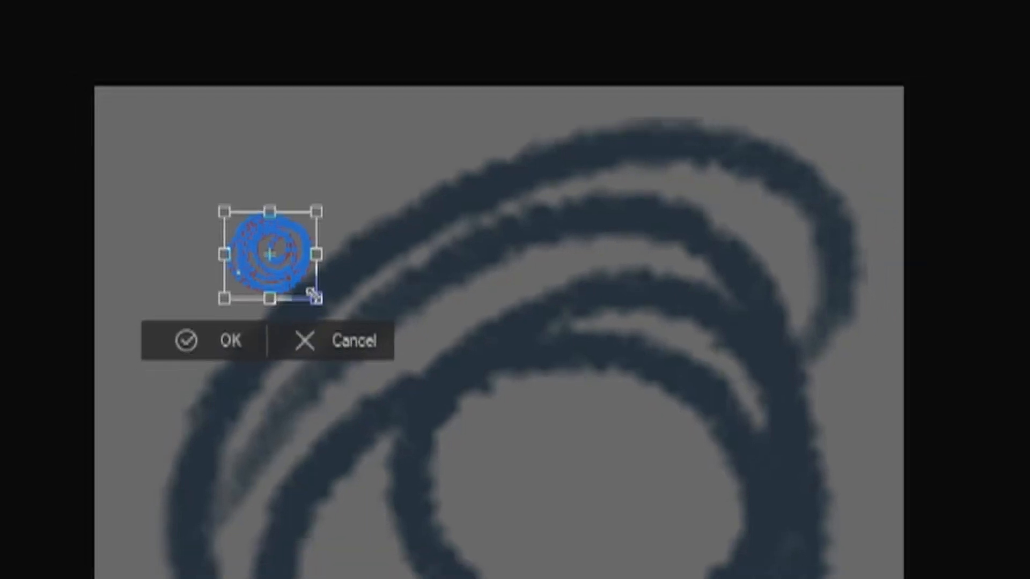
{"action": "mouse_move", "coordinate": [314, 296]}
{"action": "left_mouse_down"}
{"action": "mouse_move", "coordinate": [637, 556]}
{"action": "mouse_move", "coordinate": [875, 578]}
{"action": "left_mouse_up"}
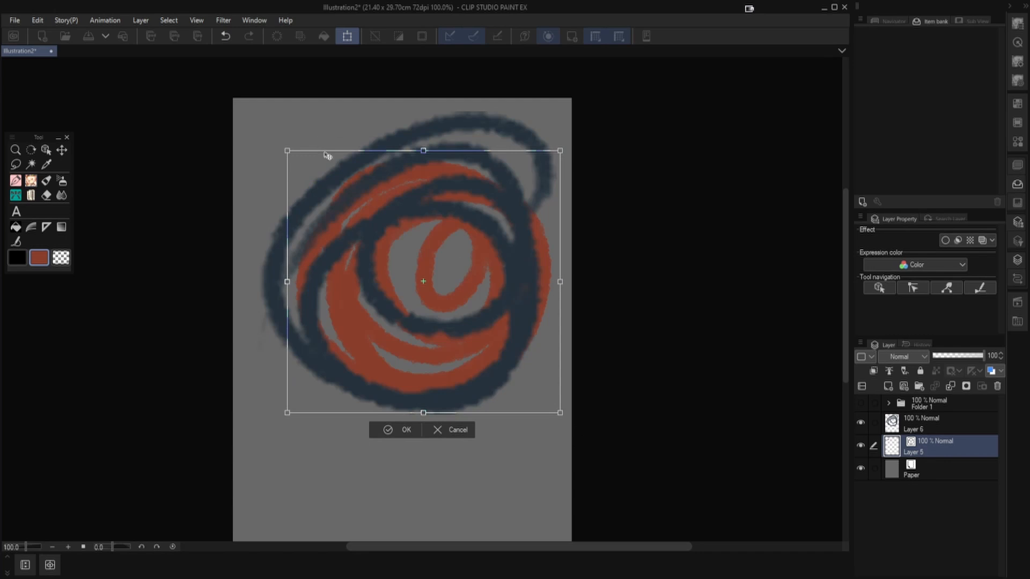
{"action": "left_click_drag", "start_coordinate": [287, 150], "coordinate": [267, 123]}
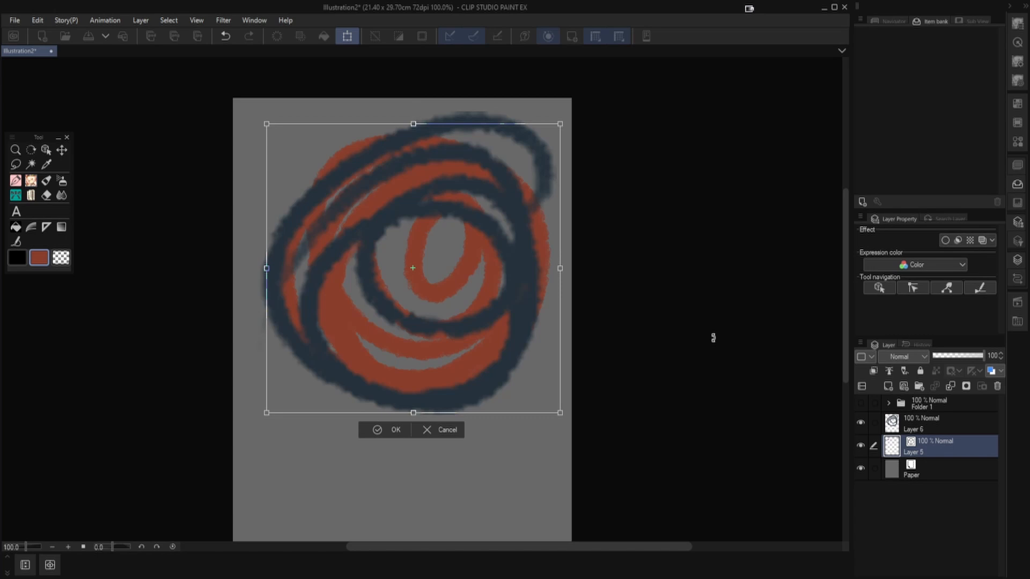
{"action": "key", "text": "Return"}
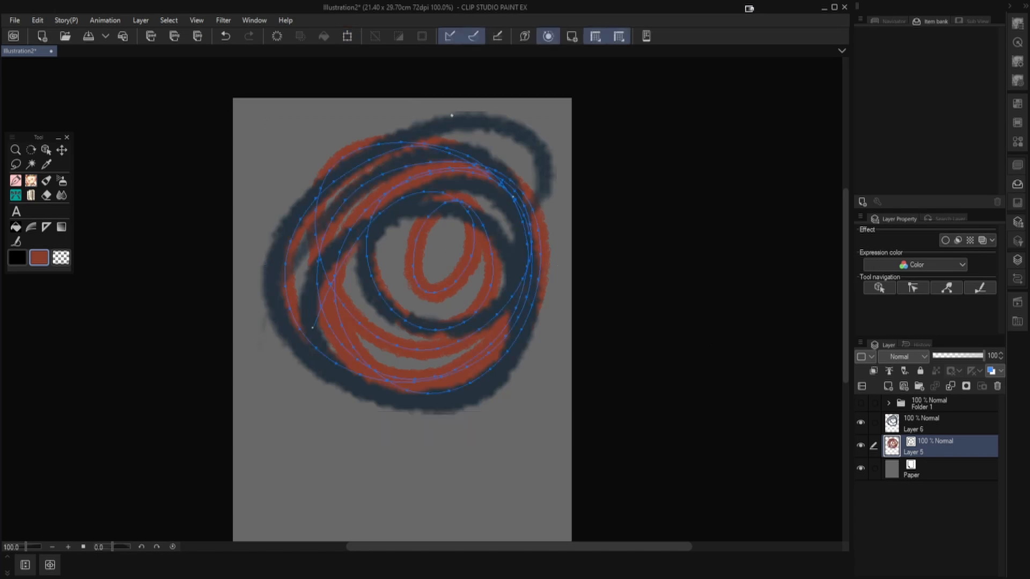